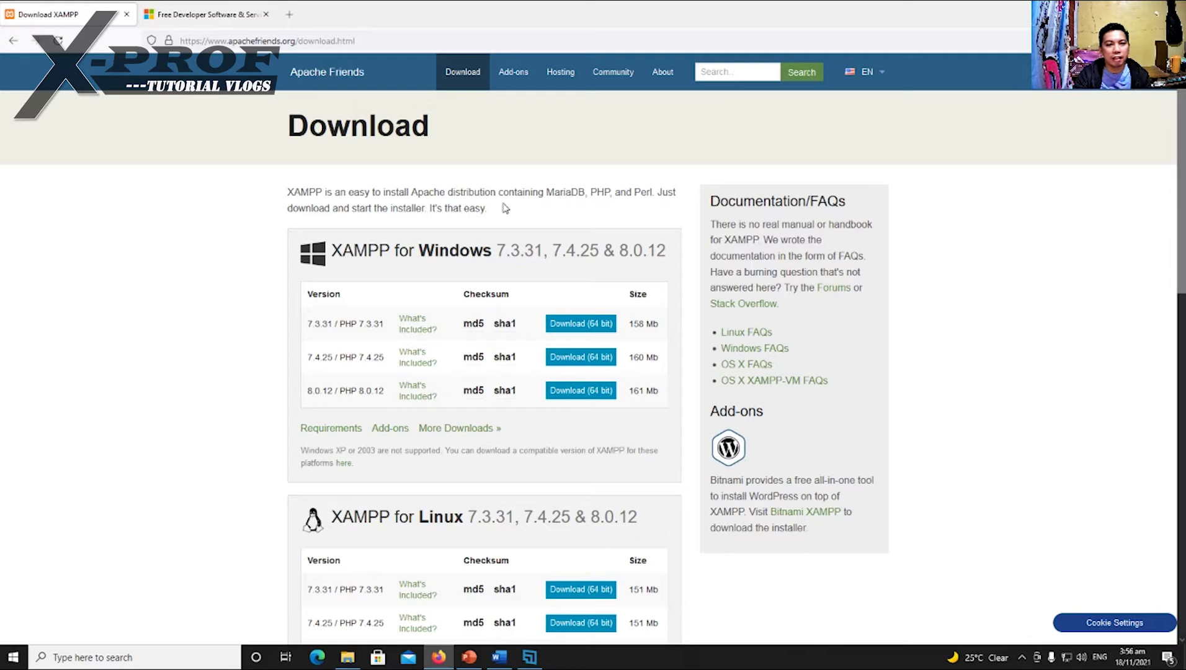
- Open the additional XAMPP downloads on SourceForge and go into the XAMPP Windows folder
{"action": "scroll", "coordinate": [436, 254], "scroll_direction": "down", "scroll_amount": 10}
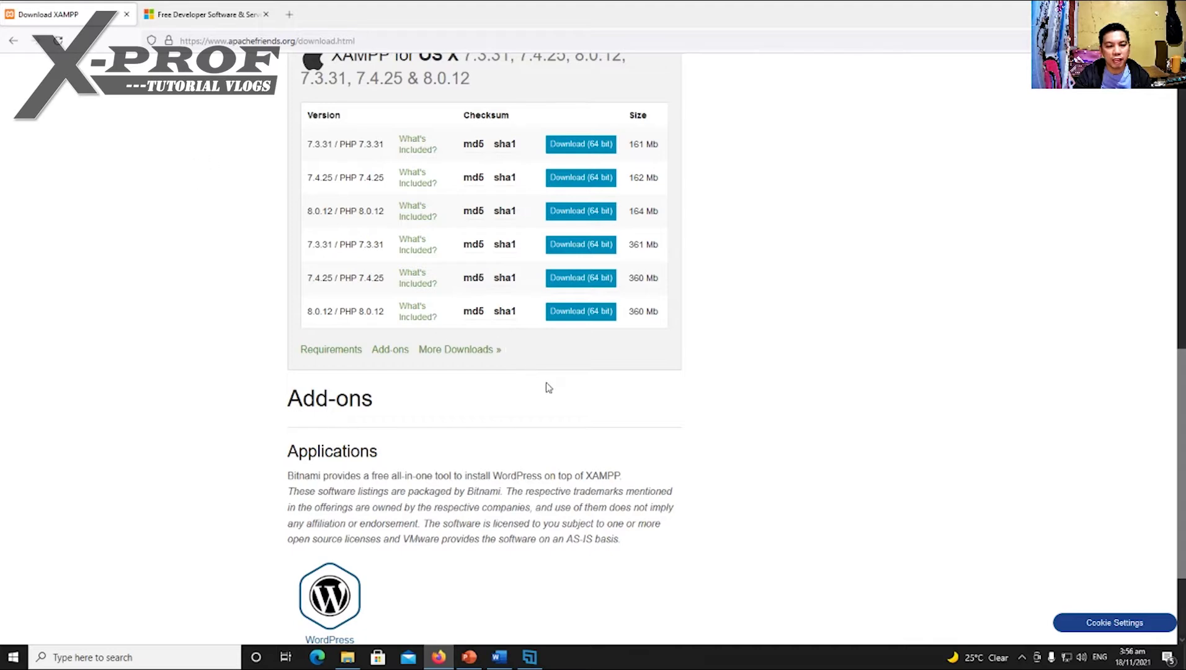
{"action": "left_click", "coordinate": [472, 351]}
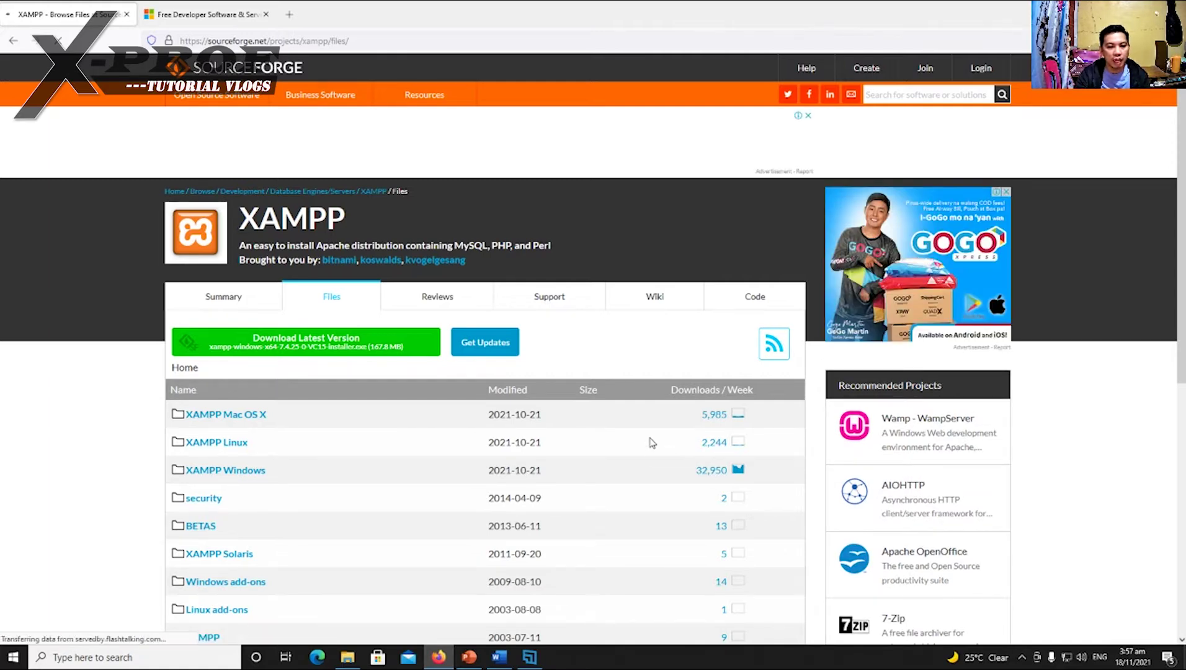
{"action": "scroll", "coordinate": [647, 443], "scroll_direction": "down", "scroll_amount": 1}
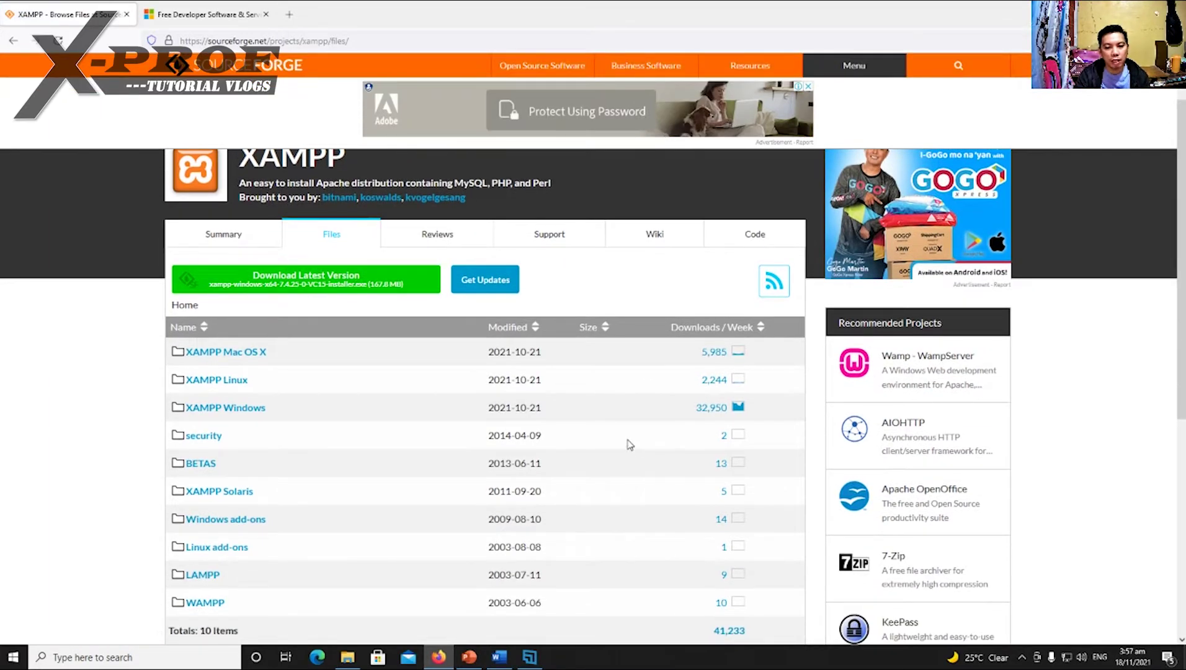
{"action": "scroll", "coordinate": [630, 444], "scroll_direction": "down", "scroll_amount": 6}
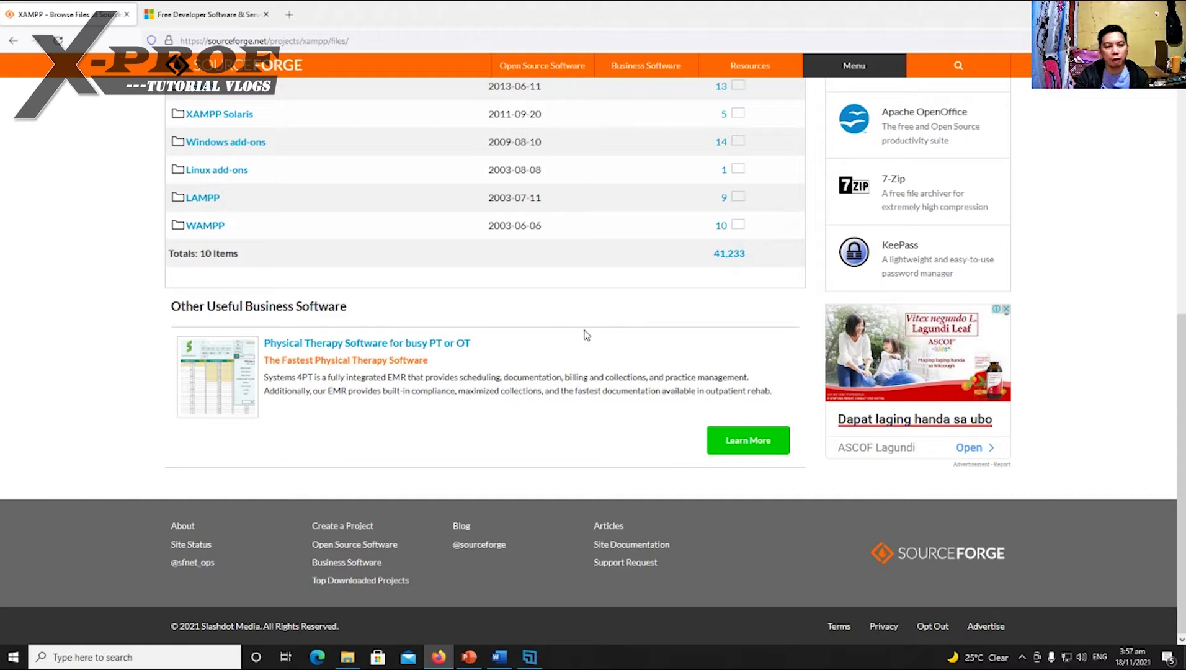
{"action": "scroll", "coordinate": [539, 335], "scroll_direction": "up", "scroll_amount": 3}
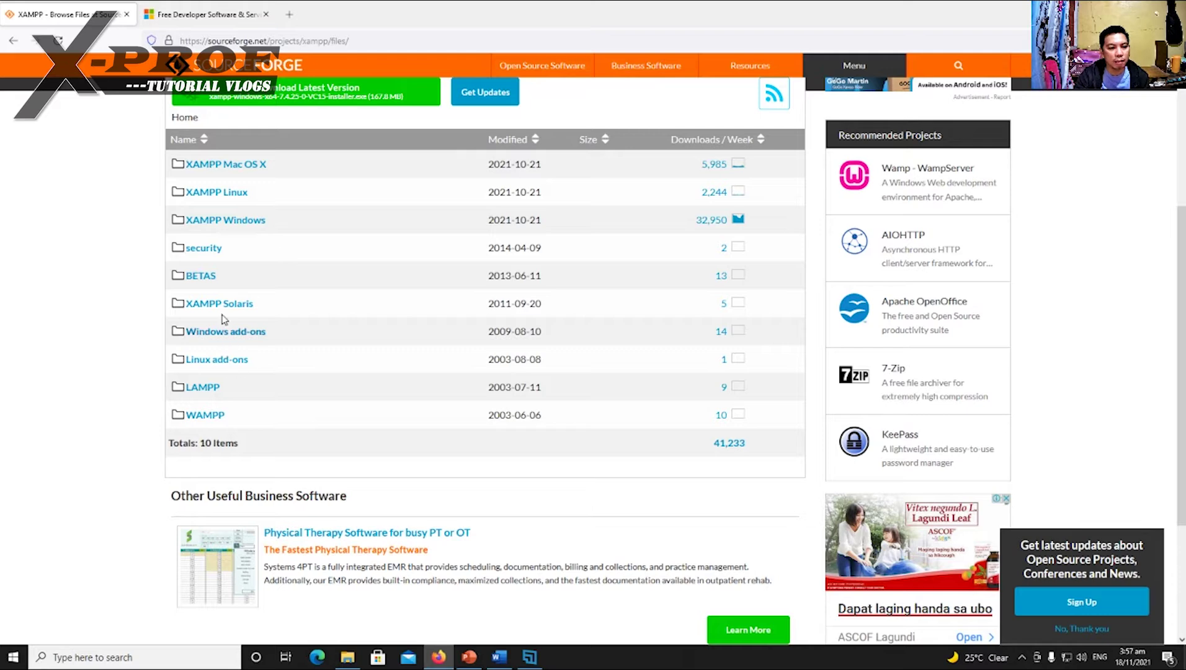
{"action": "left_click", "coordinate": [227, 229]}
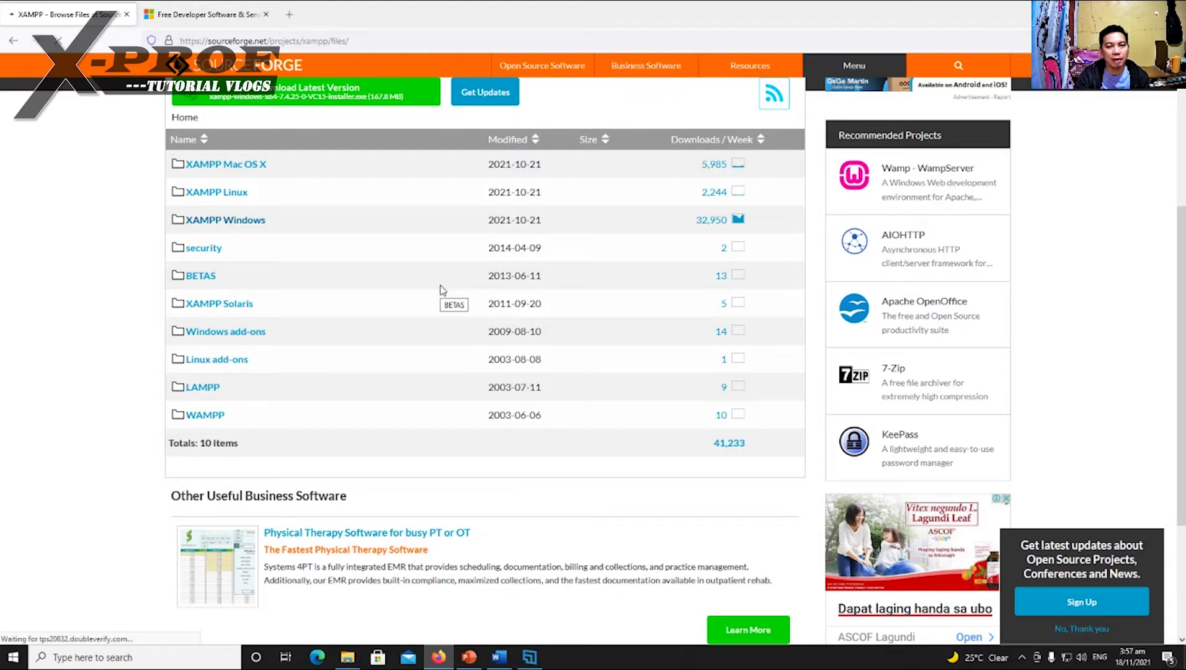
- Find version 5.5.28 in the list of XAMPP Windows releases and open its folder
{"action": "scroll", "coordinate": [559, 474], "scroll_direction": "down", "scroll_amount": 4}
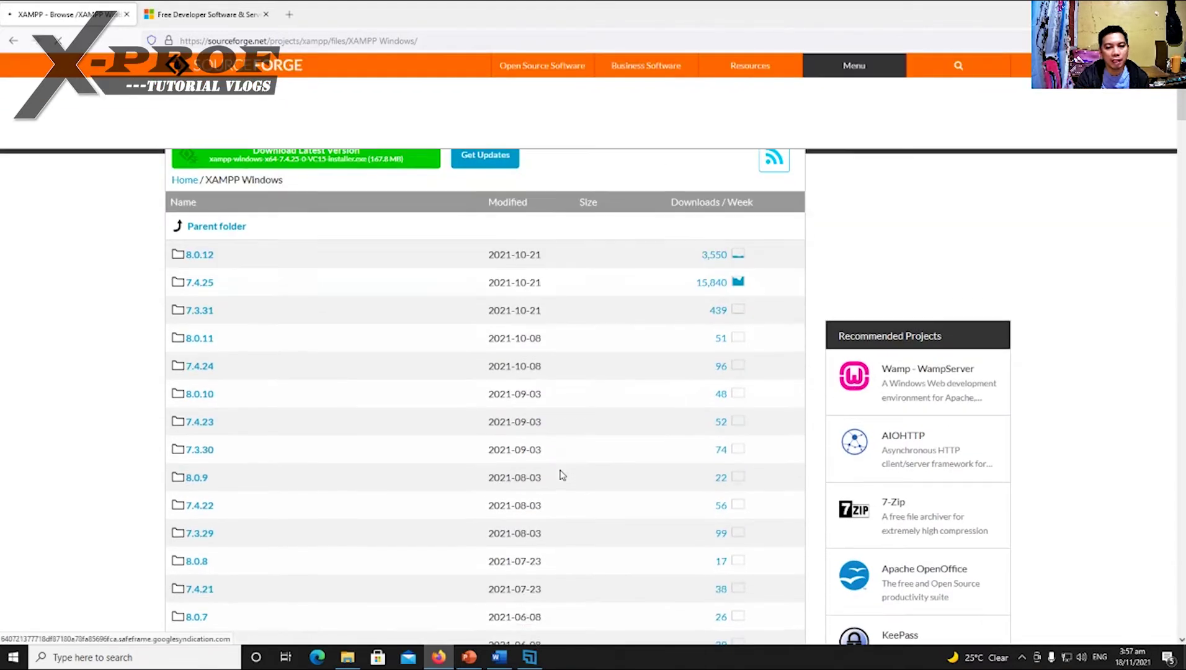
{"action": "scroll", "coordinate": [561, 475], "scroll_direction": "down", "scroll_amount": 15}
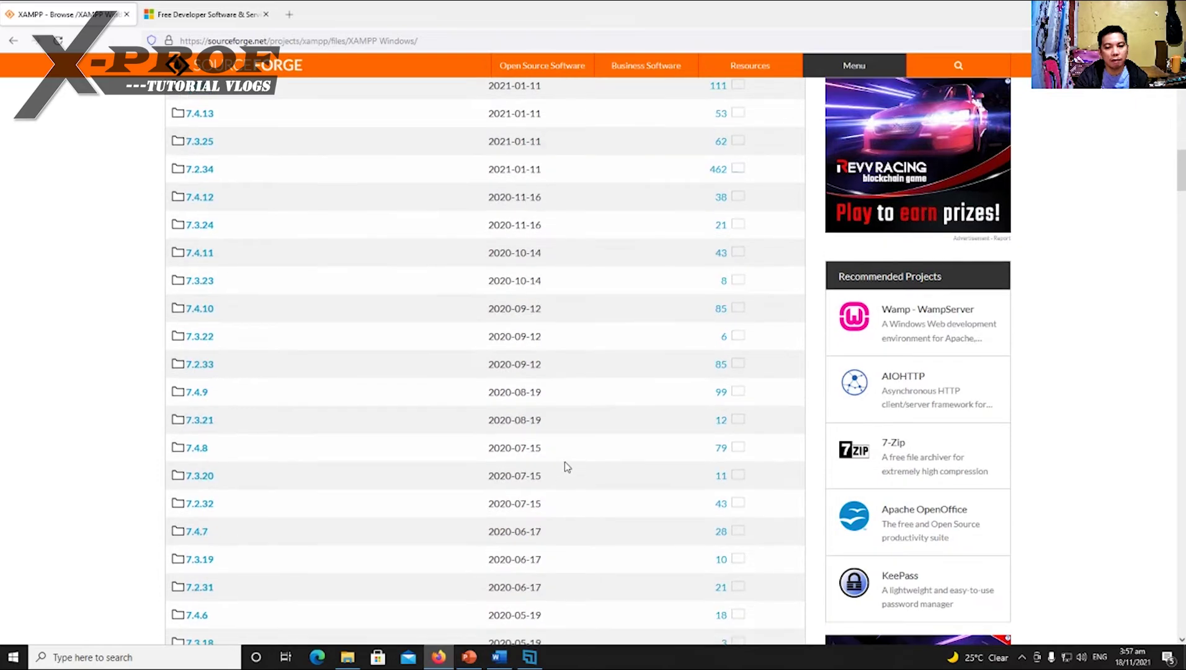
{"action": "scroll", "coordinate": [565, 466], "scroll_direction": "down", "scroll_amount": 15}
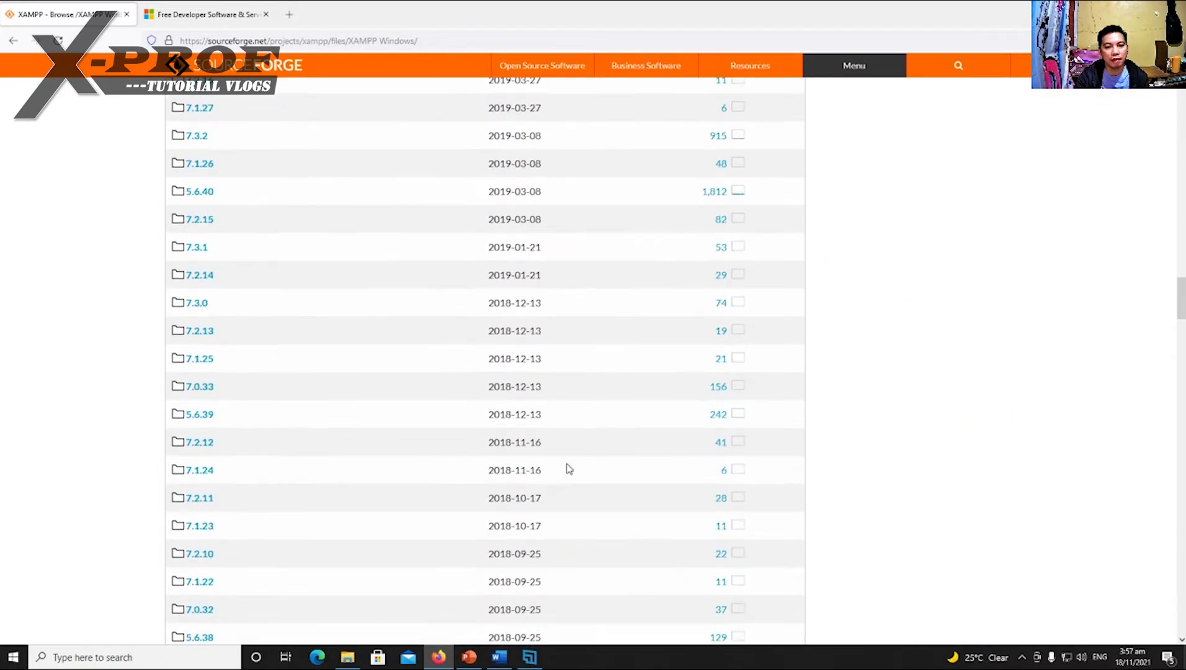
{"action": "scroll", "coordinate": [568, 469], "scroll_direction": "down", "scroll_amount": 15}
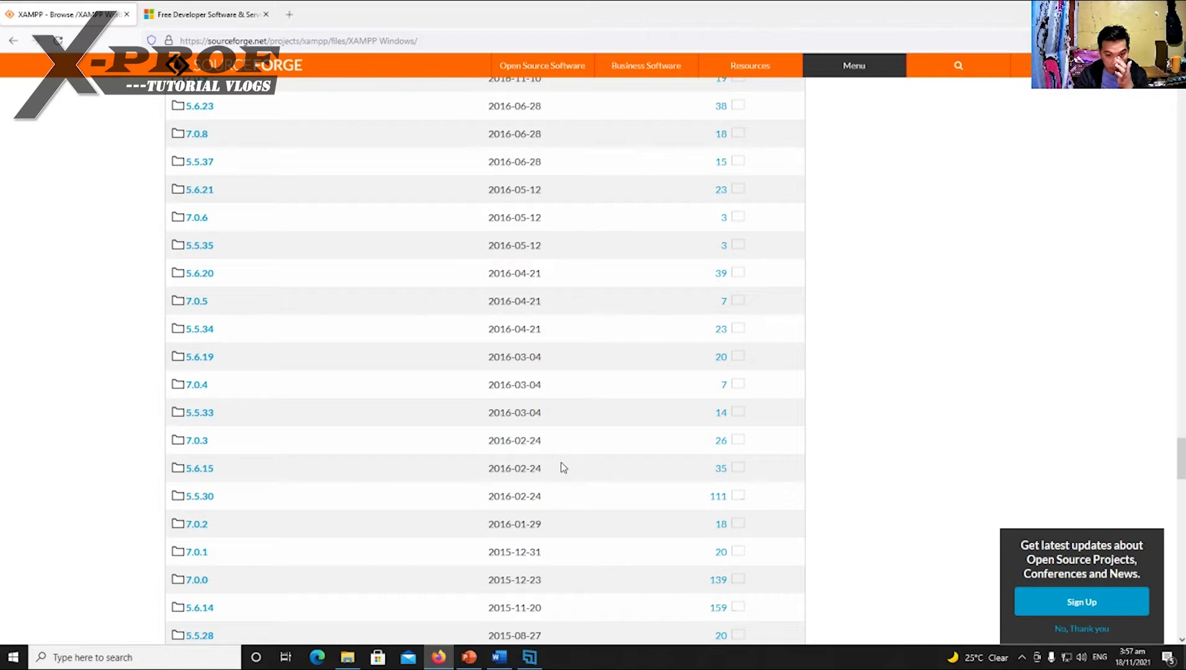
{"action": "scroll", "coordinate": [561, 466], "scroll_direction": "down", "scroll_amount": 10}
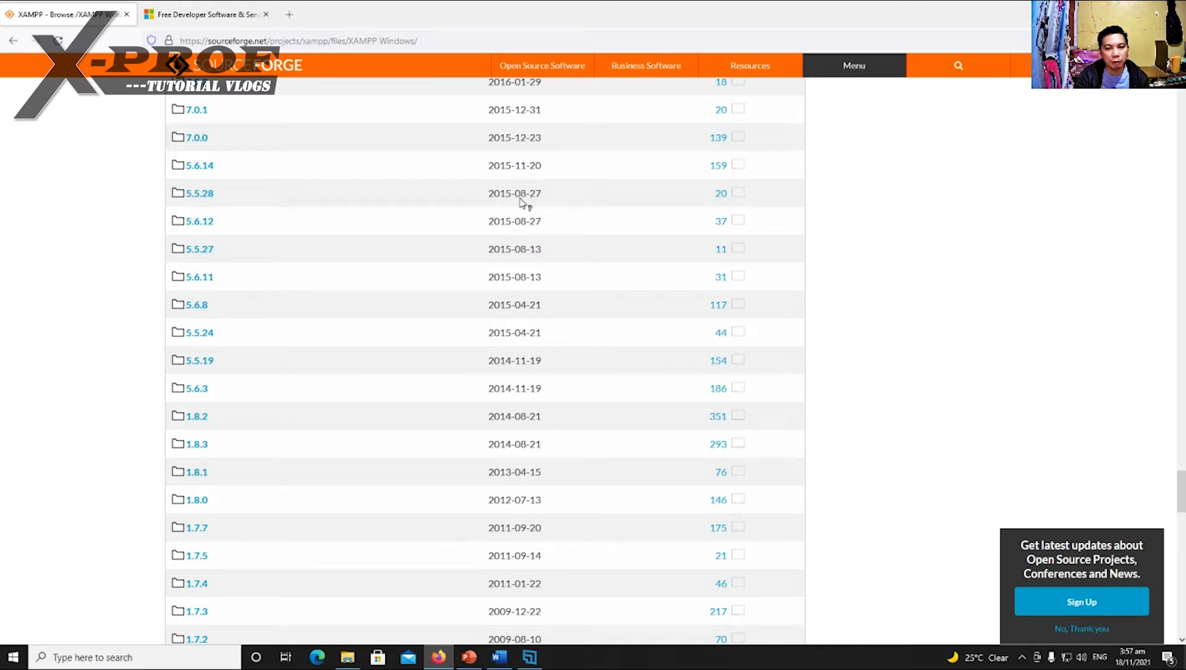
{"action": "left_click", "coordinate": [195, 202]}
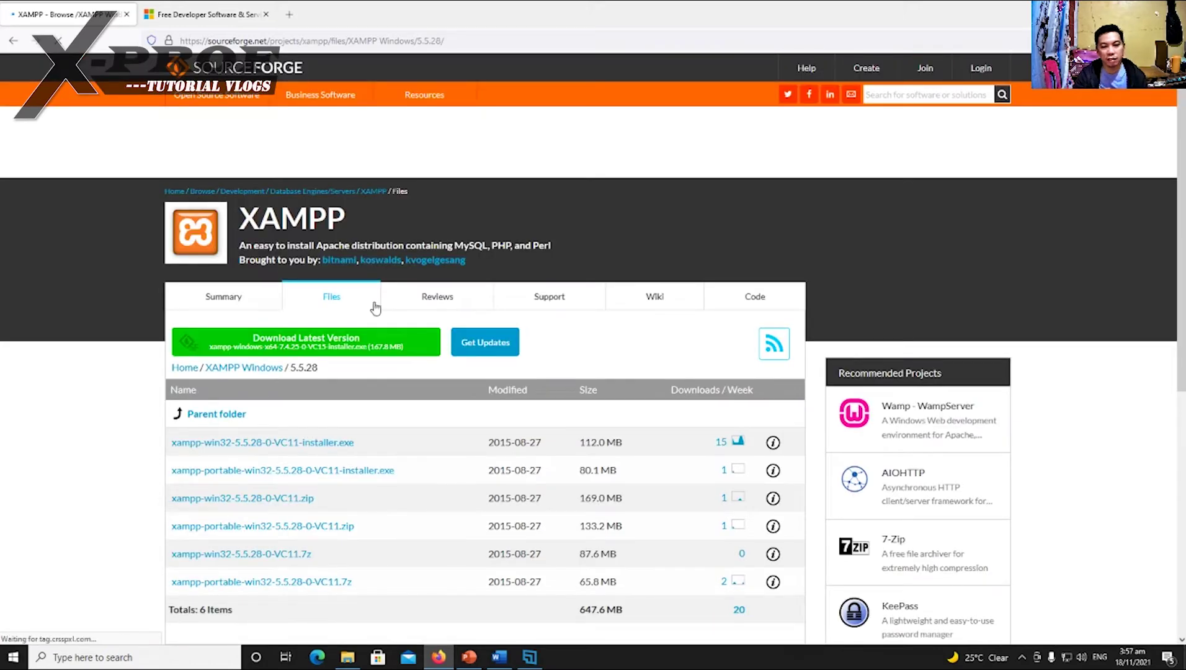
- Download xampp-win32-5.5.28-0-VC11-installer.exe and save the file
{"action": "scroll", "coordinate": [434, 459], "scroll_direction": "down", "scroll_amount": 2}
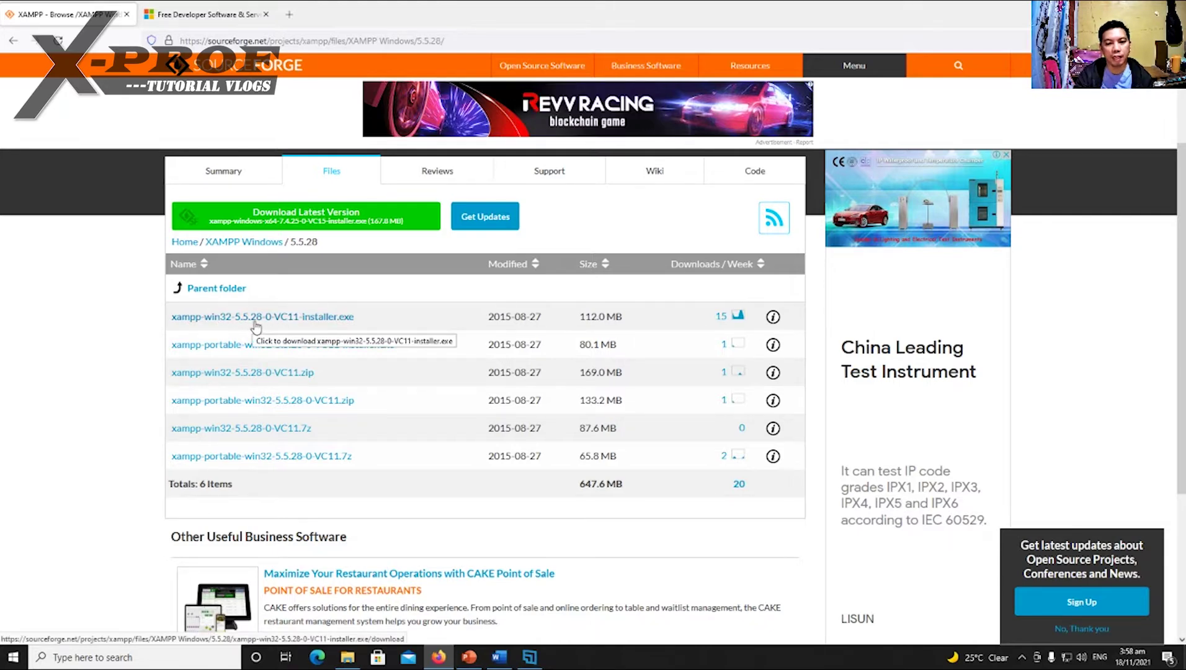
{"action": "left_click", "coordinate": [300, 318]}
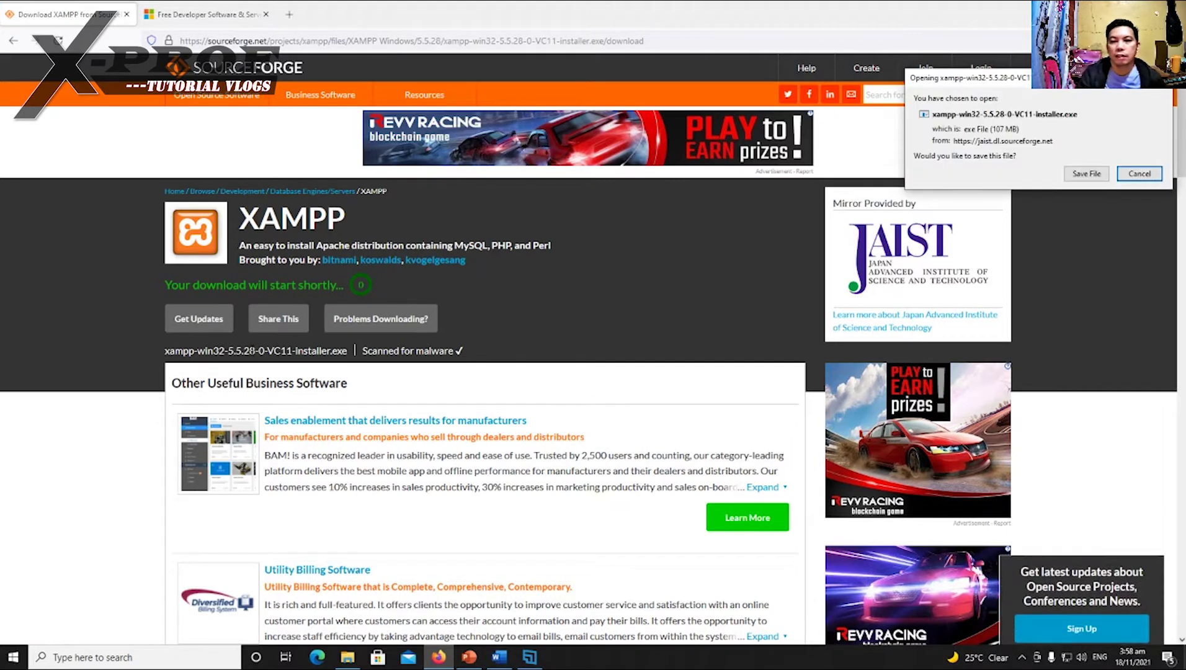
{"action": "left_click", "coordinate": [1082, 178]}
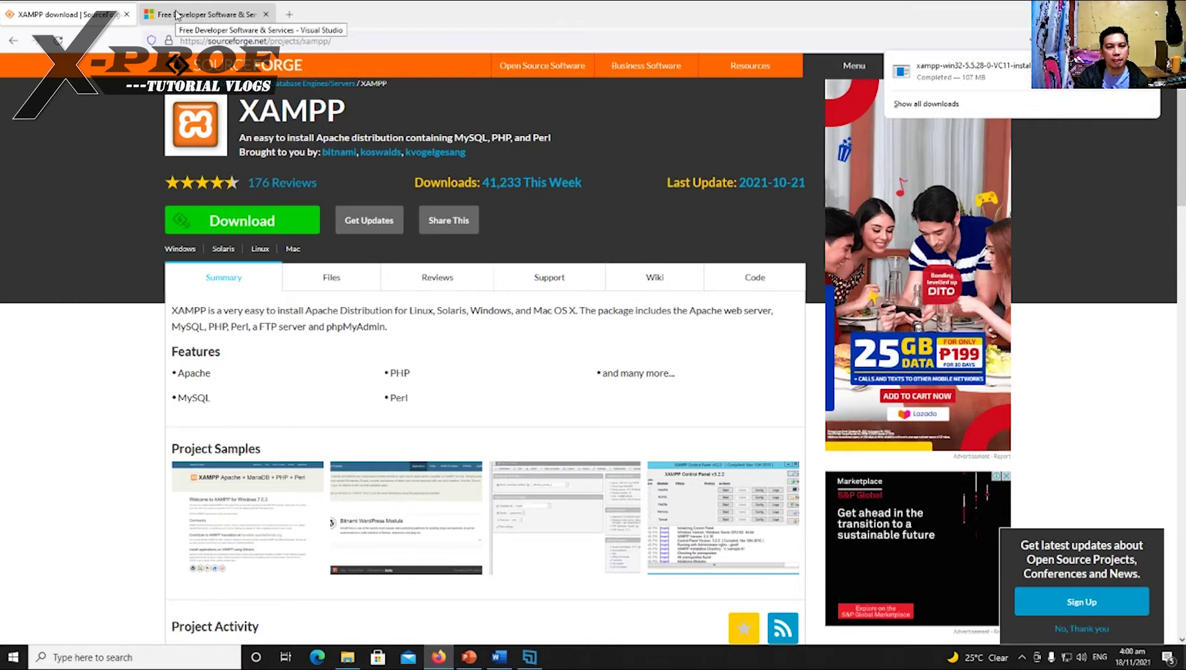
- Download the free Visual Studio Community installer from the Visual Studio site's free offers page and save the file
{"action": "left_click", "coordinate": [176, 14]}
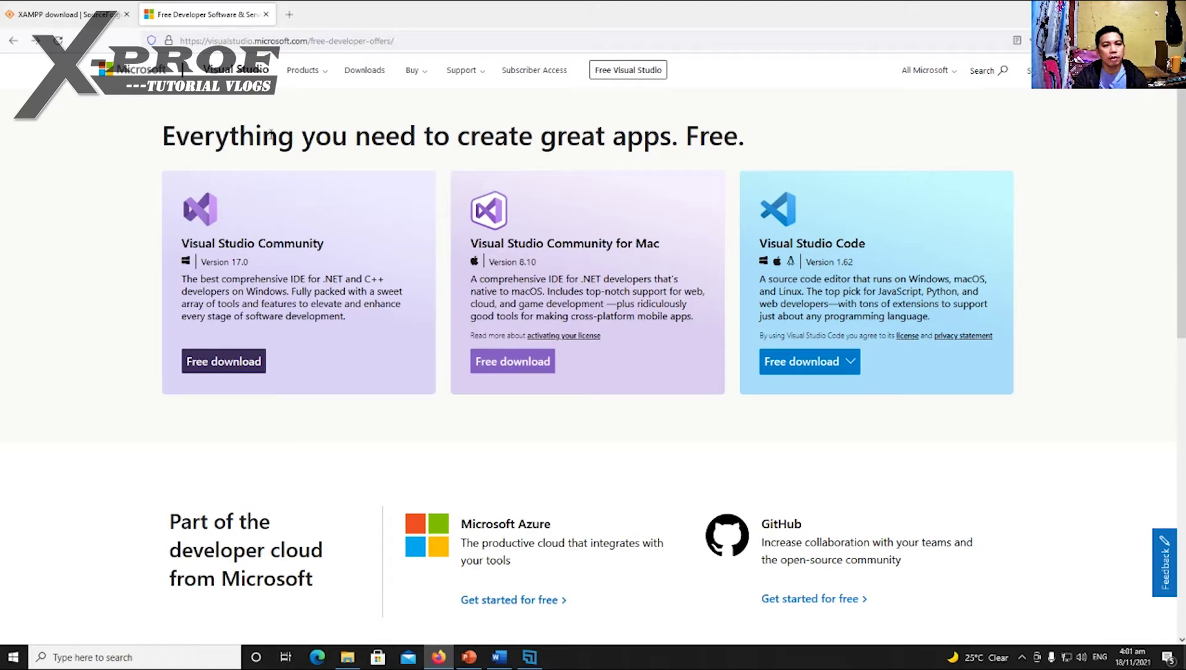
{"action": "left_click", "coordinate": [256, 75]}
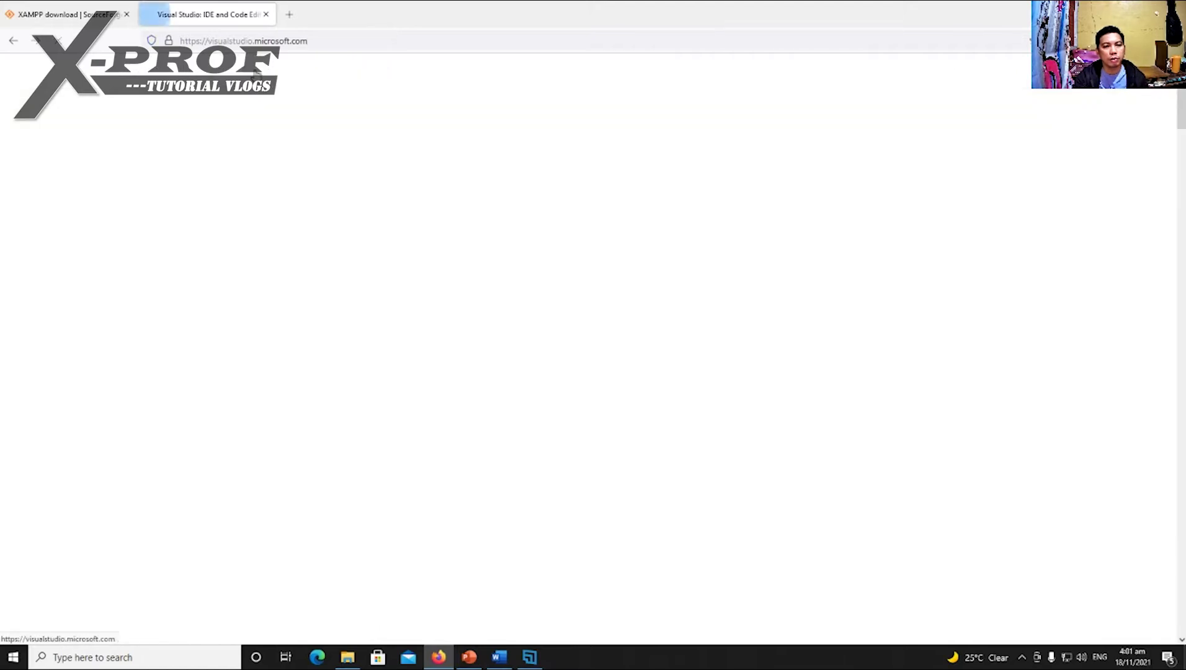
{"action": "scroll", "coordinate": [593, 306], "scroll_direction": "down", "scroll_amount": 3}
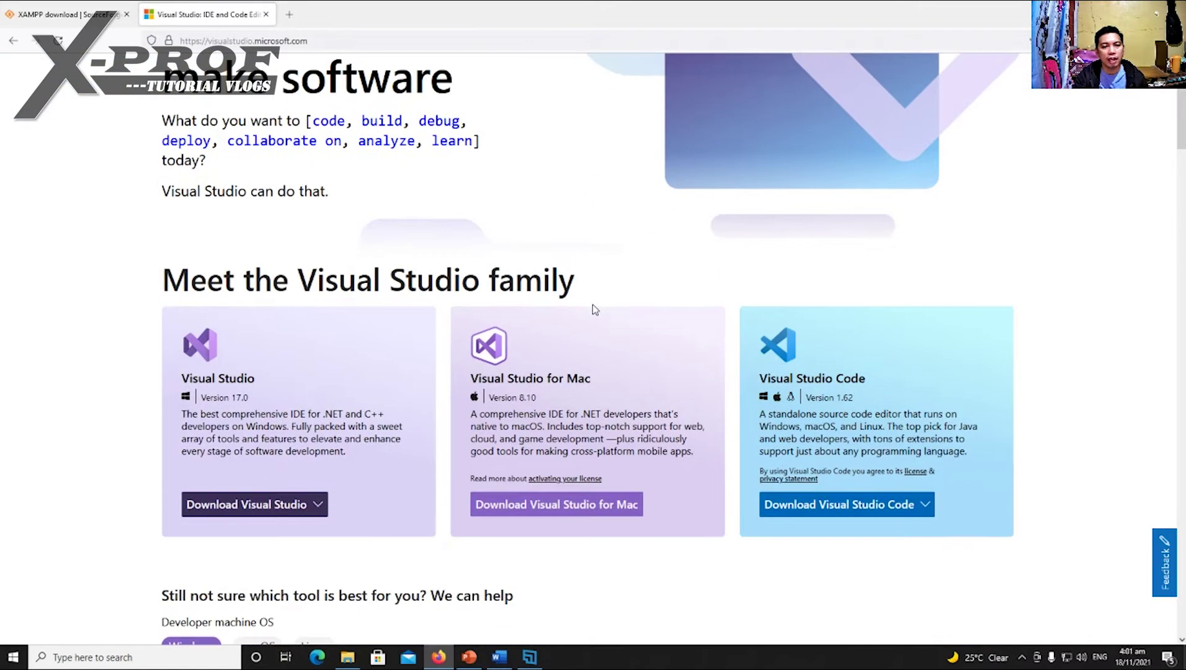
{"action": "scroll", "coordinate": [543, 296], "scroll_direction": "up", "scroll_amount": 3}
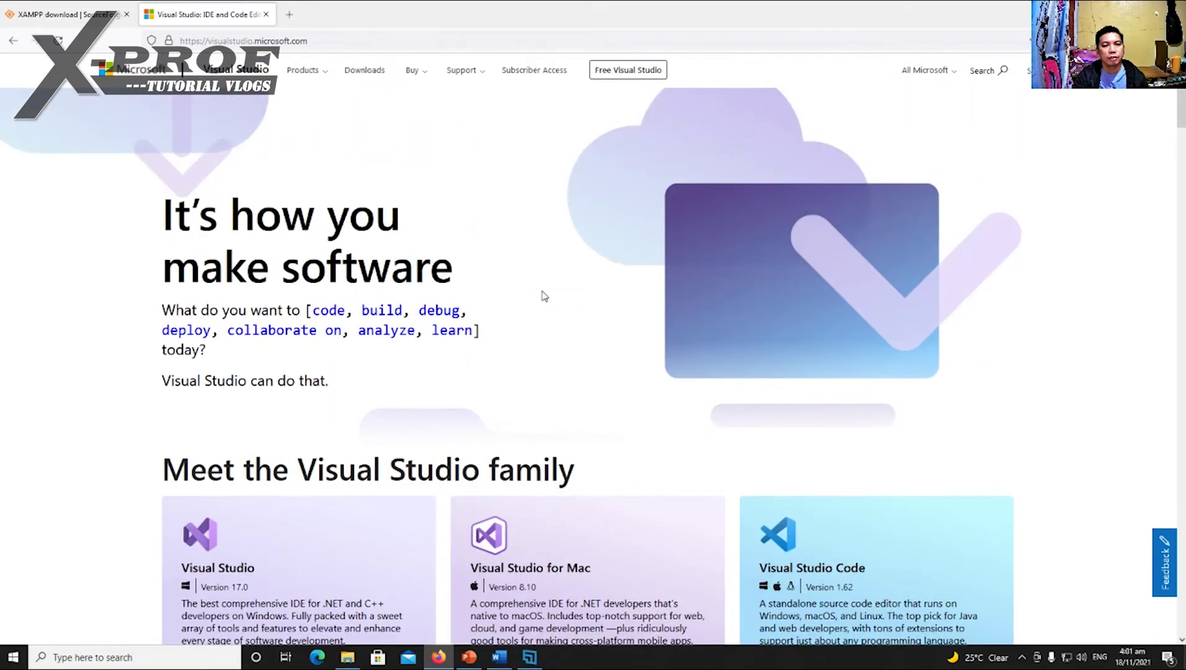
{"action": "left_click", "coordinate": [628, 71]}
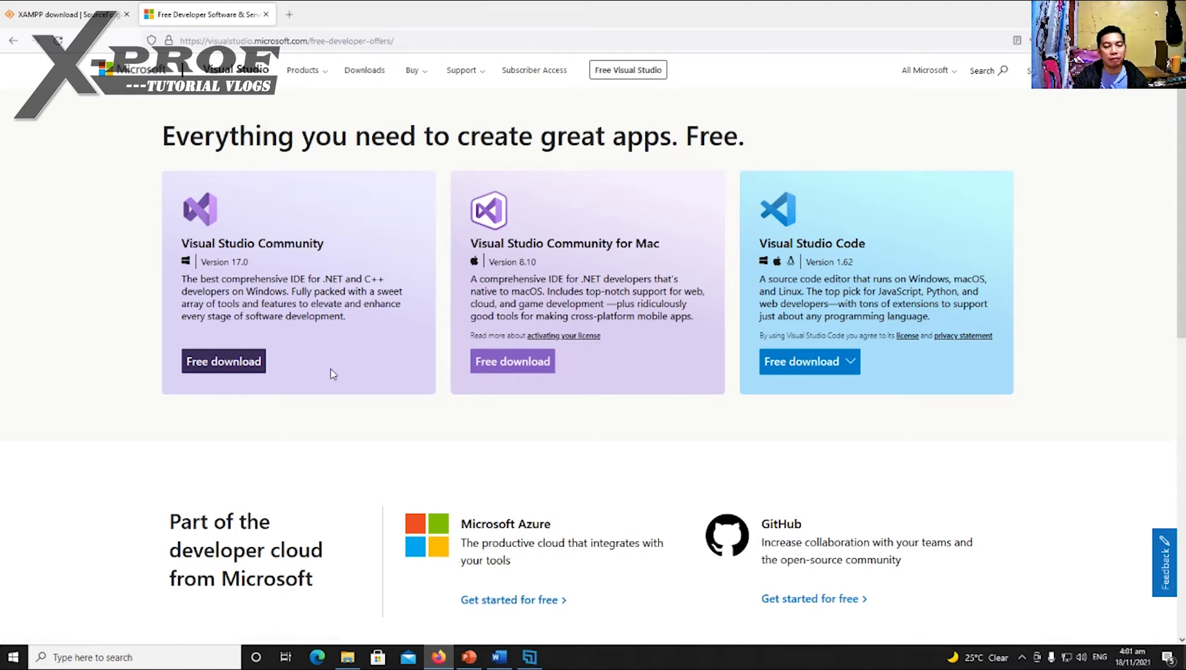
{"action": "left_click", "coordinate": [248, 368]}
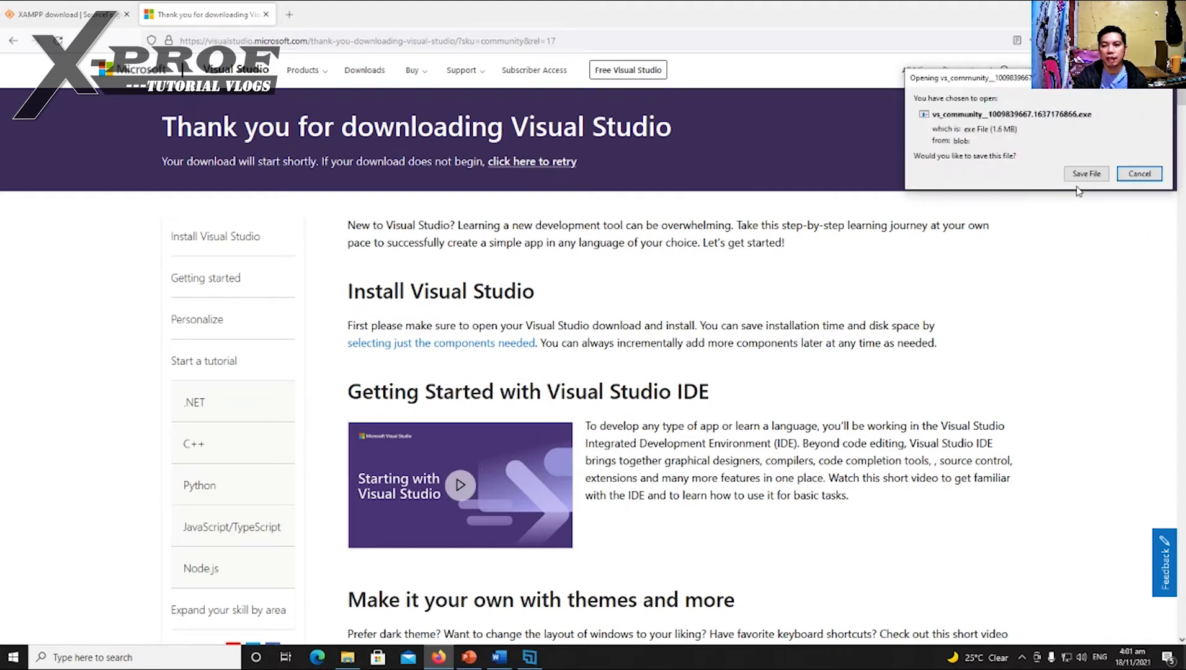
{"action": "left_click", "coordinate": [1082, 174]}
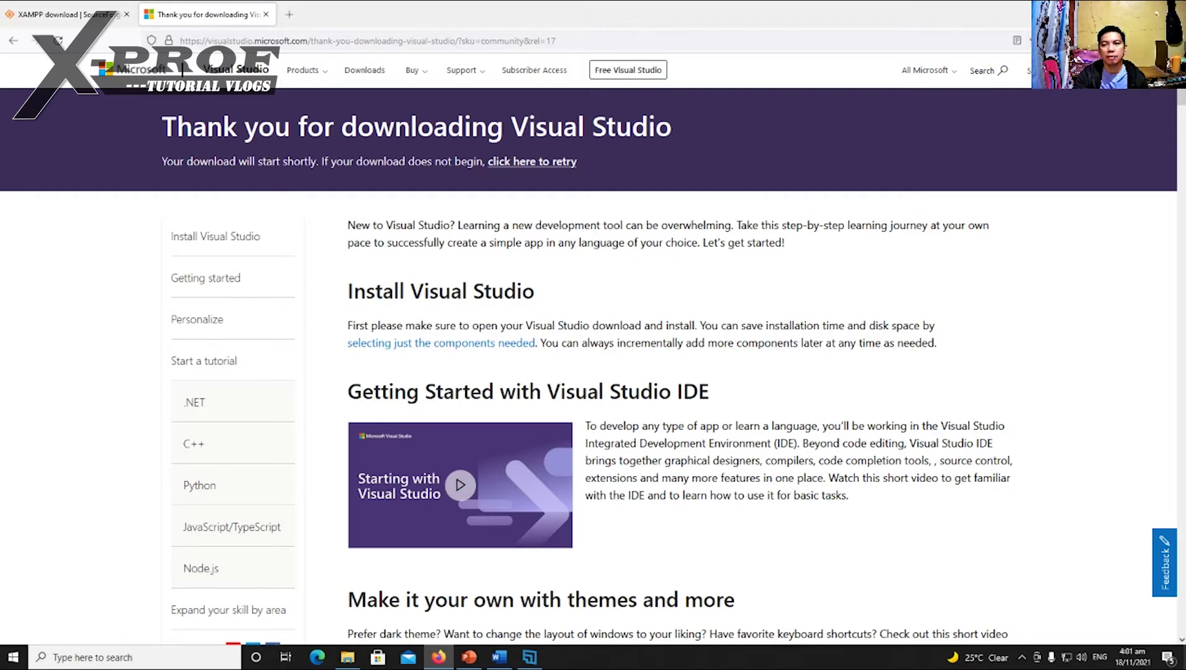
- Launch the downloaded XAMPP 5.5.28 installer and acknowledge its User Account Control warning
{"action": "left_click", "coordinate": [1149, 40]}
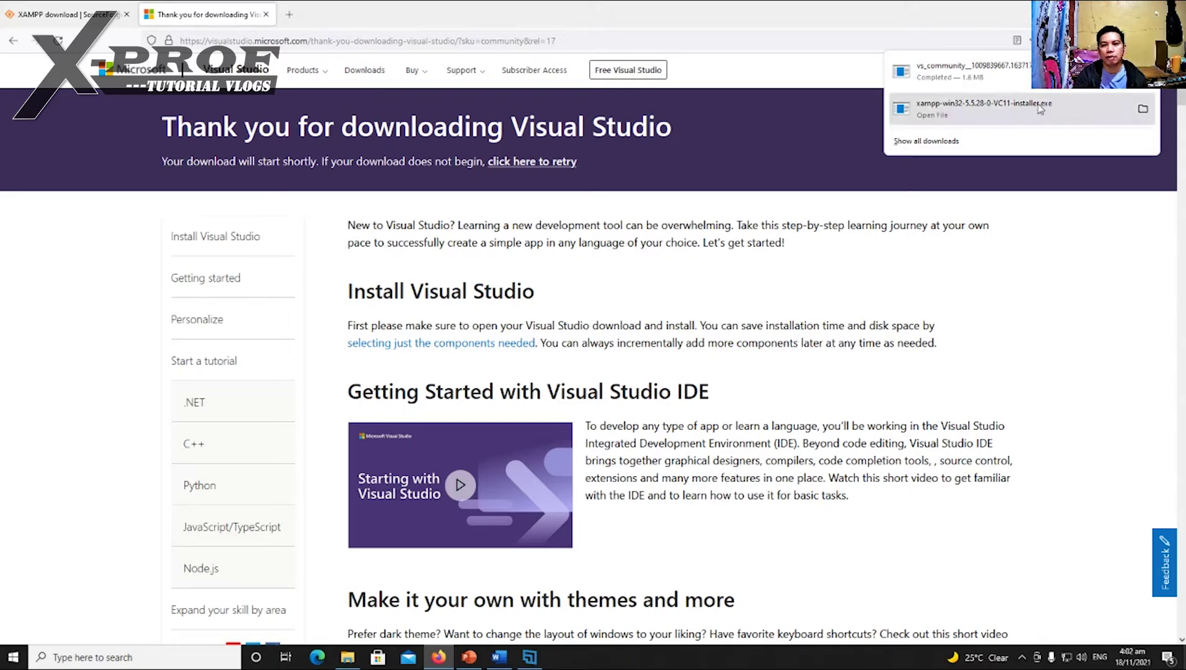
{"action": "left_click", "coordinate": [953, 113]}
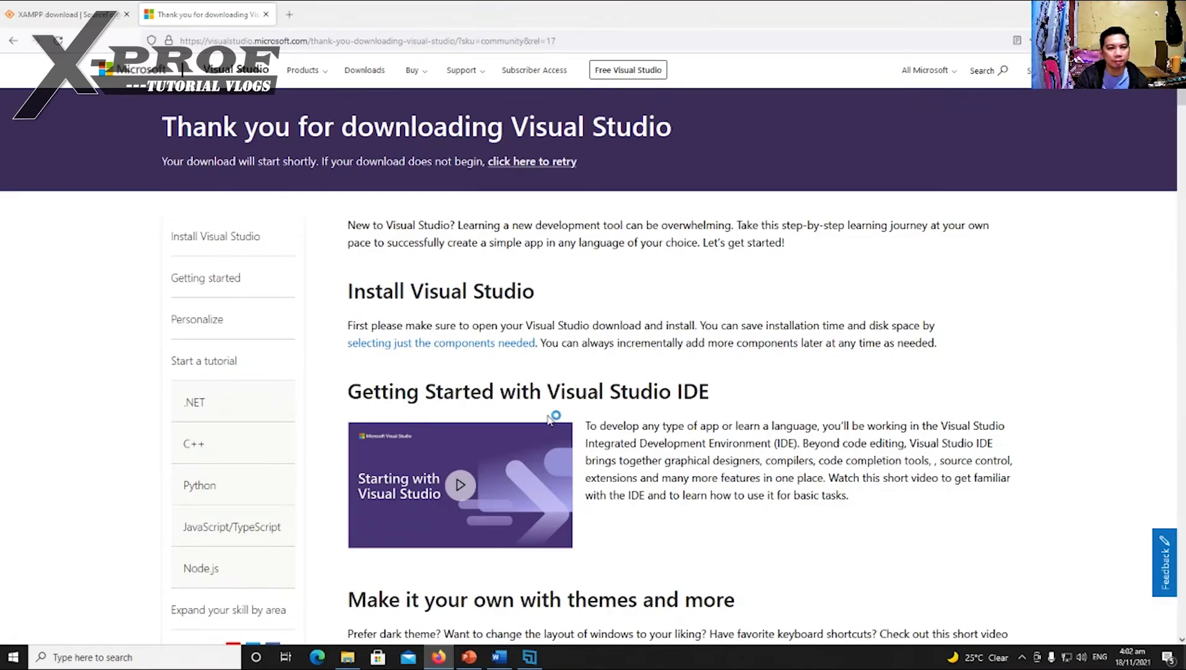
{"action": "left_click", "coordinate": [81, 14]}
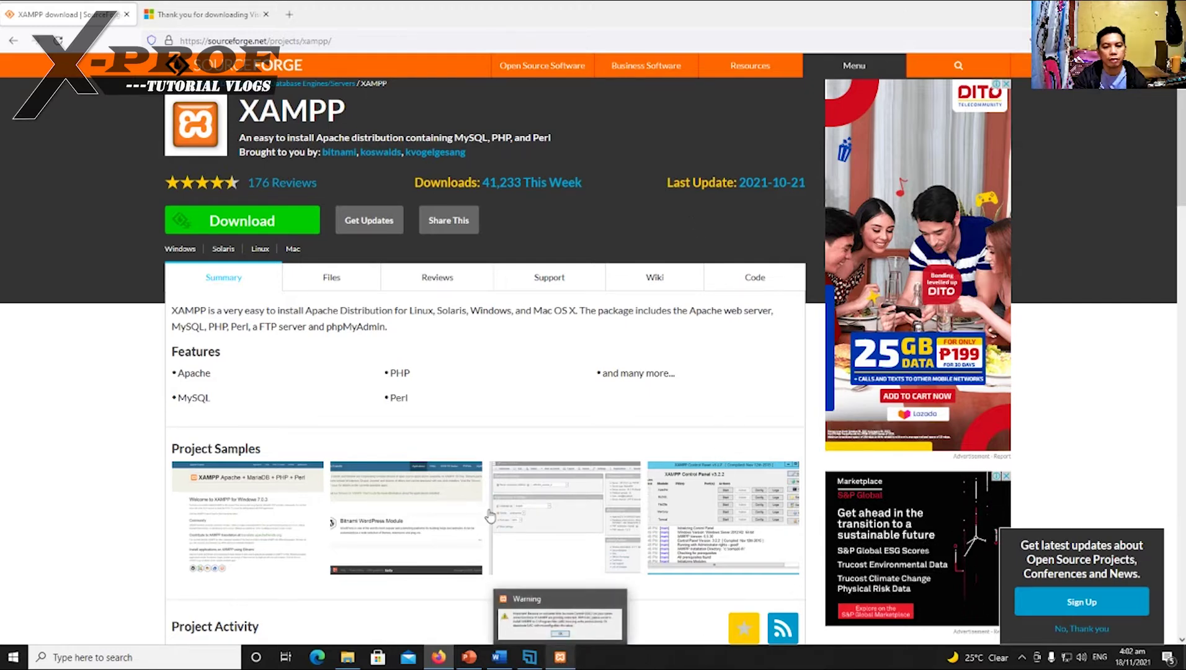
{"action": "left_click", "coordinate": [565, 658]}
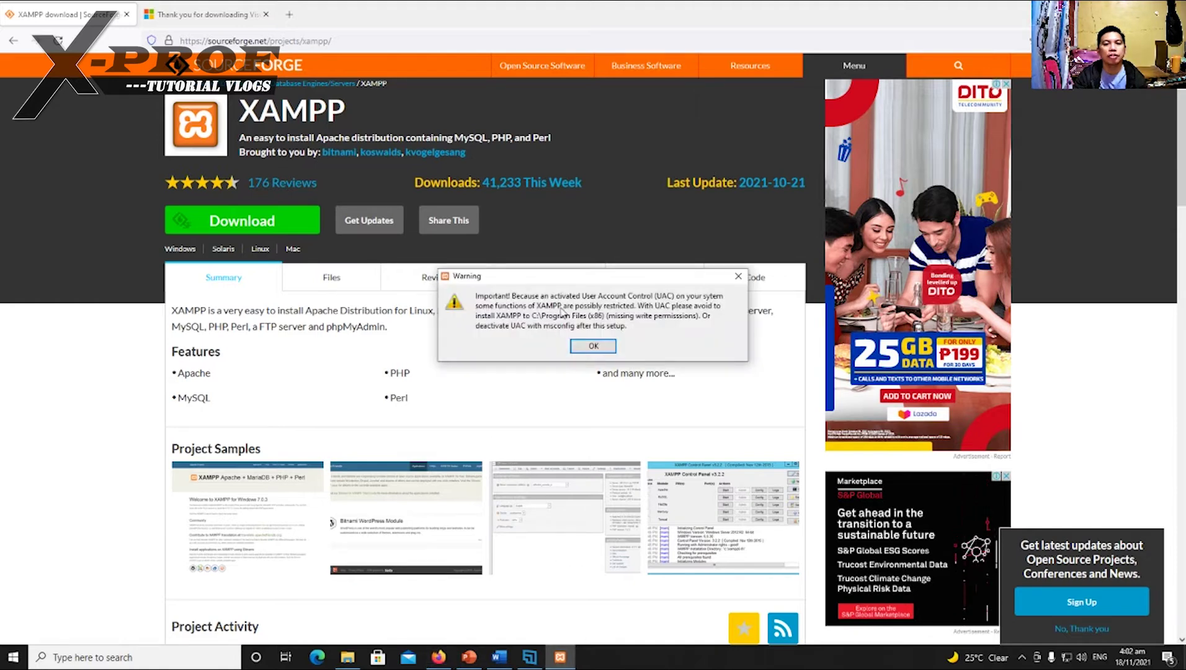
{"action": "mouse_move", "coordinate": [562, 664]}
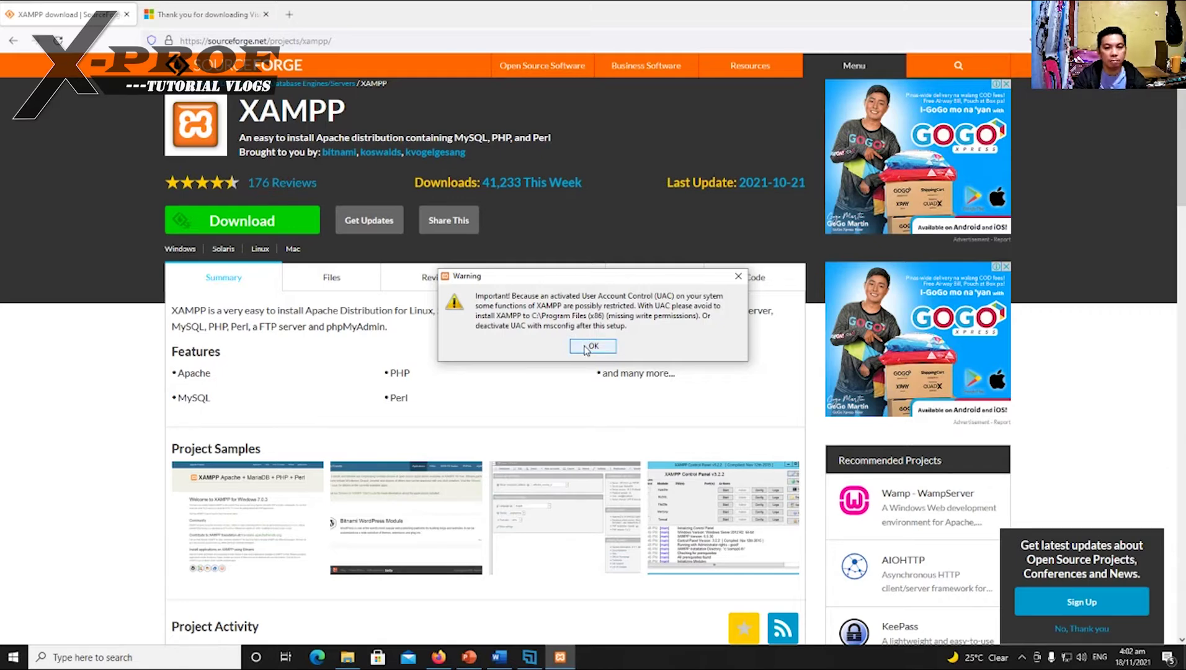
{"action": "left_click", "coordinate": [586, 349]}
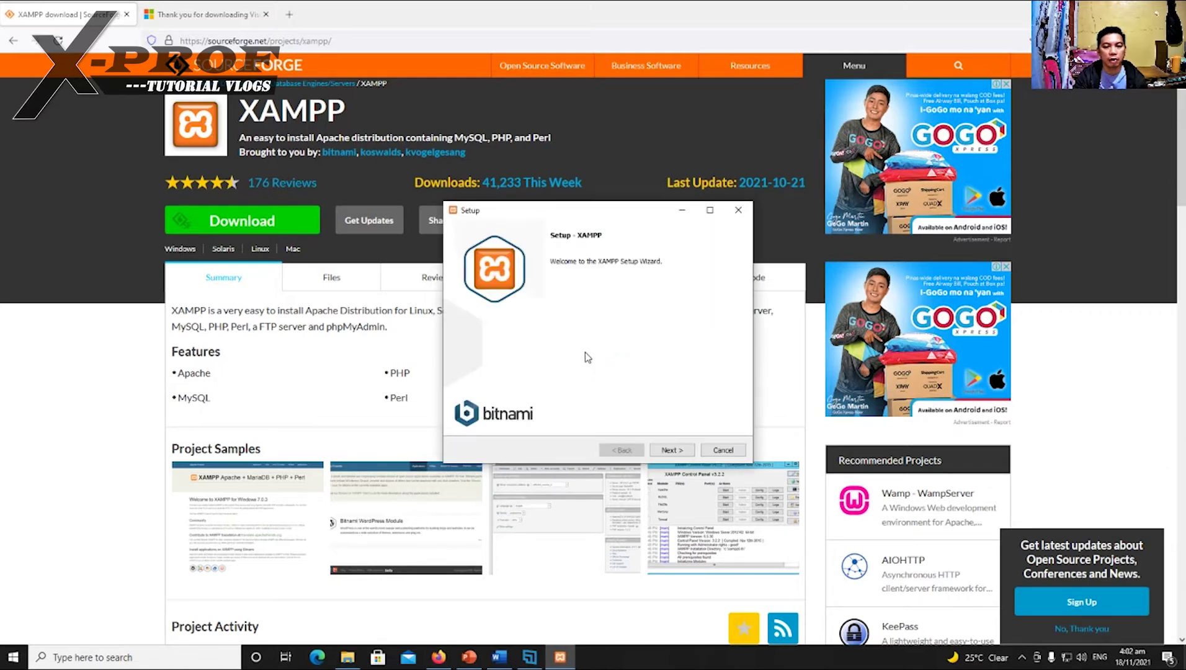
- Start the XAMPP setup wizard and accept the component selection with all server, language and tool components included
{"action": "left_click", "coordinate": [683, 452]}
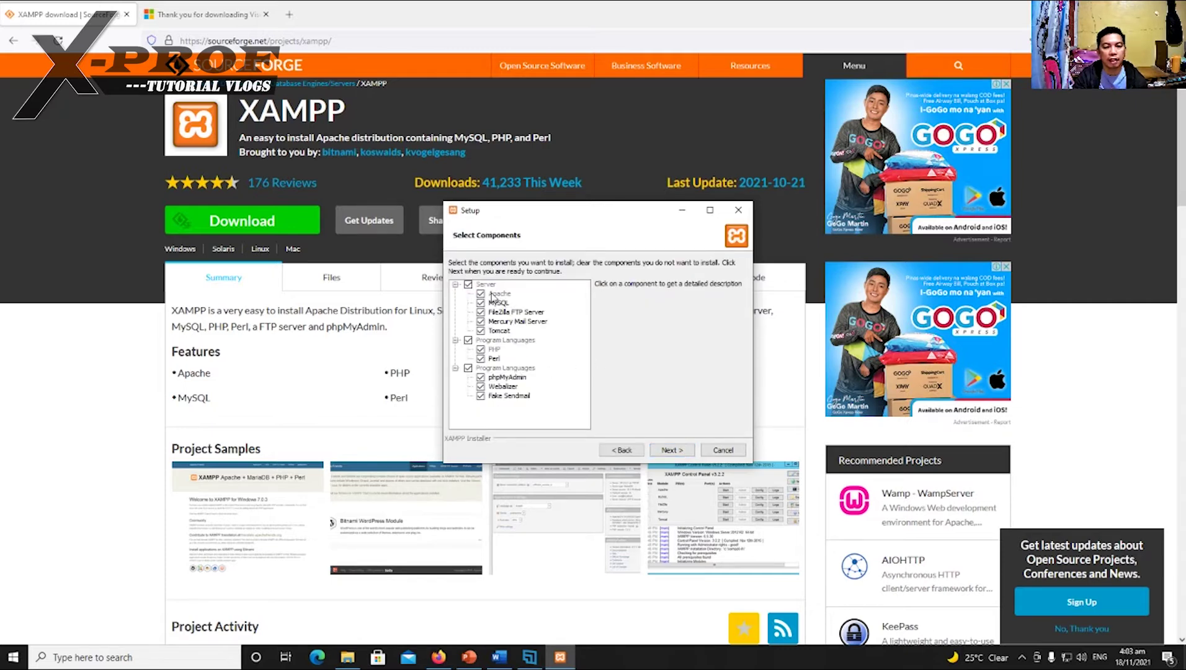
{"action": "left_click", "coordinate": [469, 286]}
{"action": "double_click", "coordinate": [469, 286]}
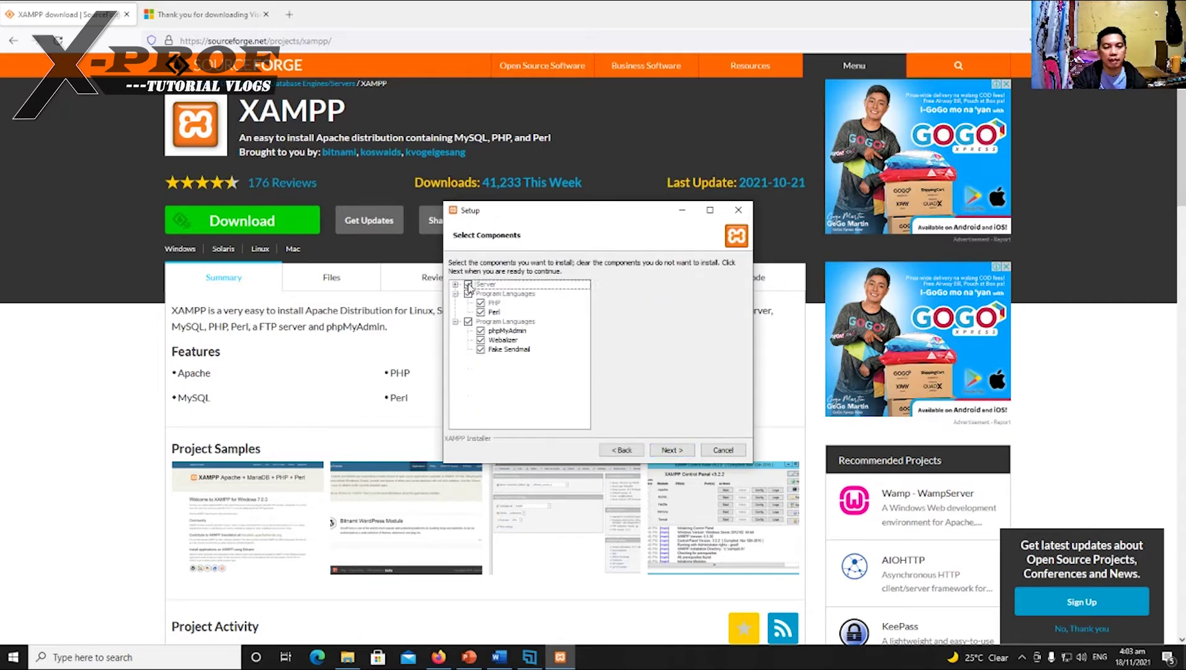
{"action": "left_click", "coordinate": [455, 284]}
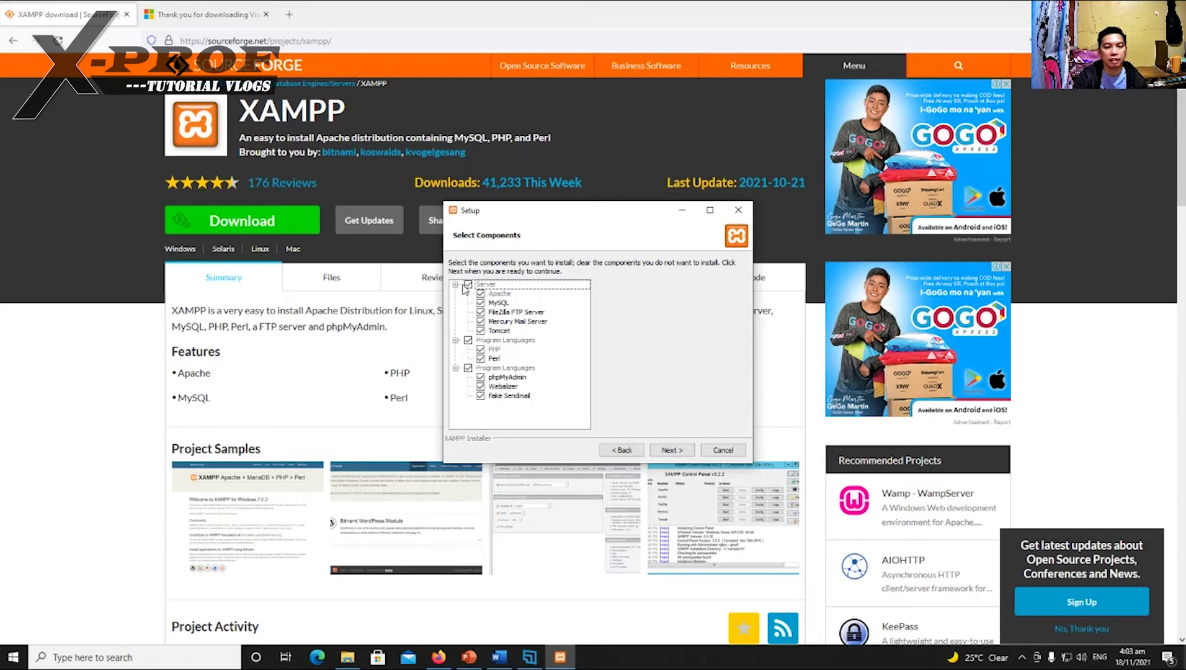
{"action": "left_click", "coordinate": [672, 450]}
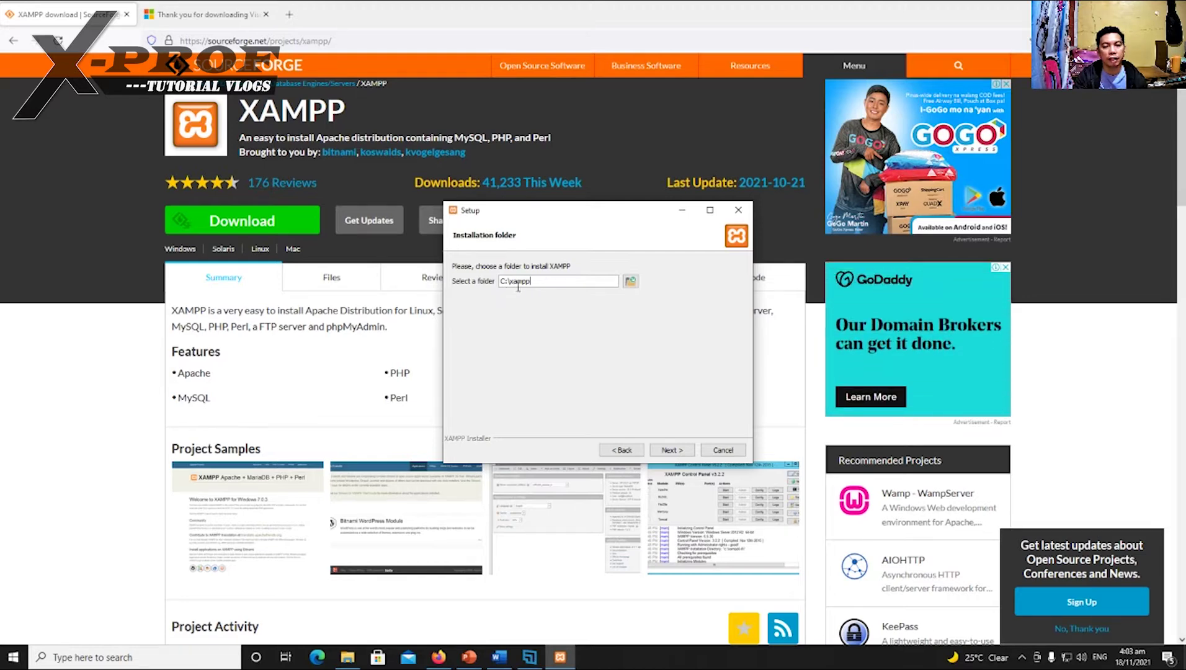
- Accept C:\xampp as the installation folder and opt out of learning more about Bitnami for XAMPP
{"action": "left_click", "coordinate": [672, 450]}
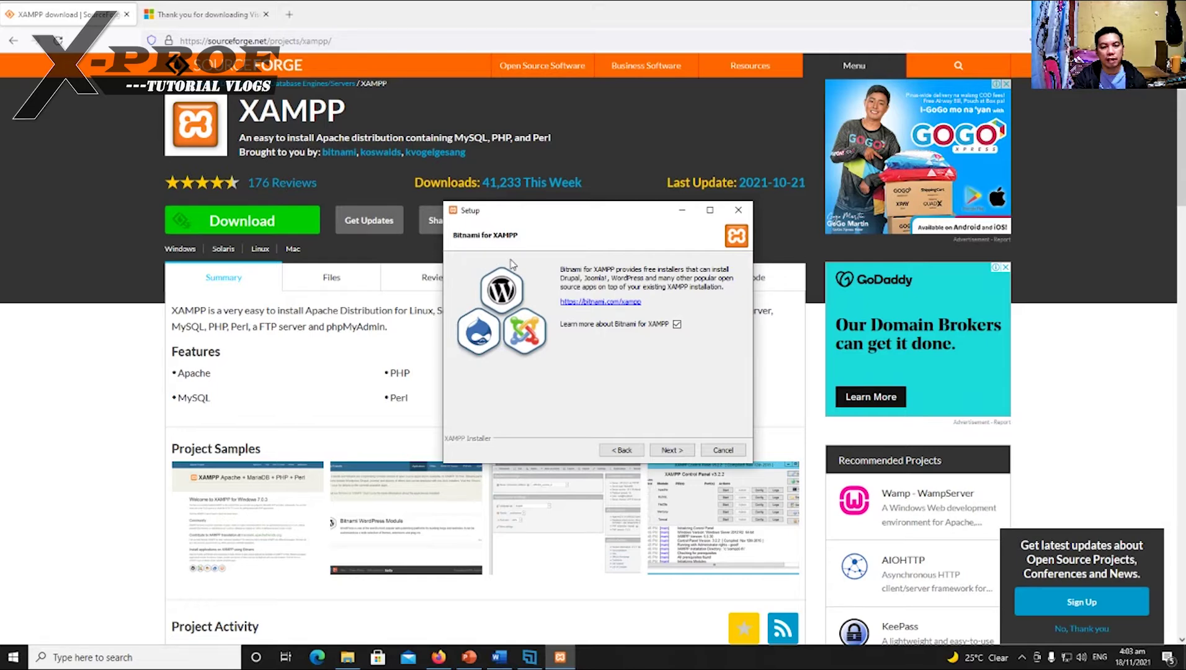
{"action": "left_click", "coordinate": [677, 325]}
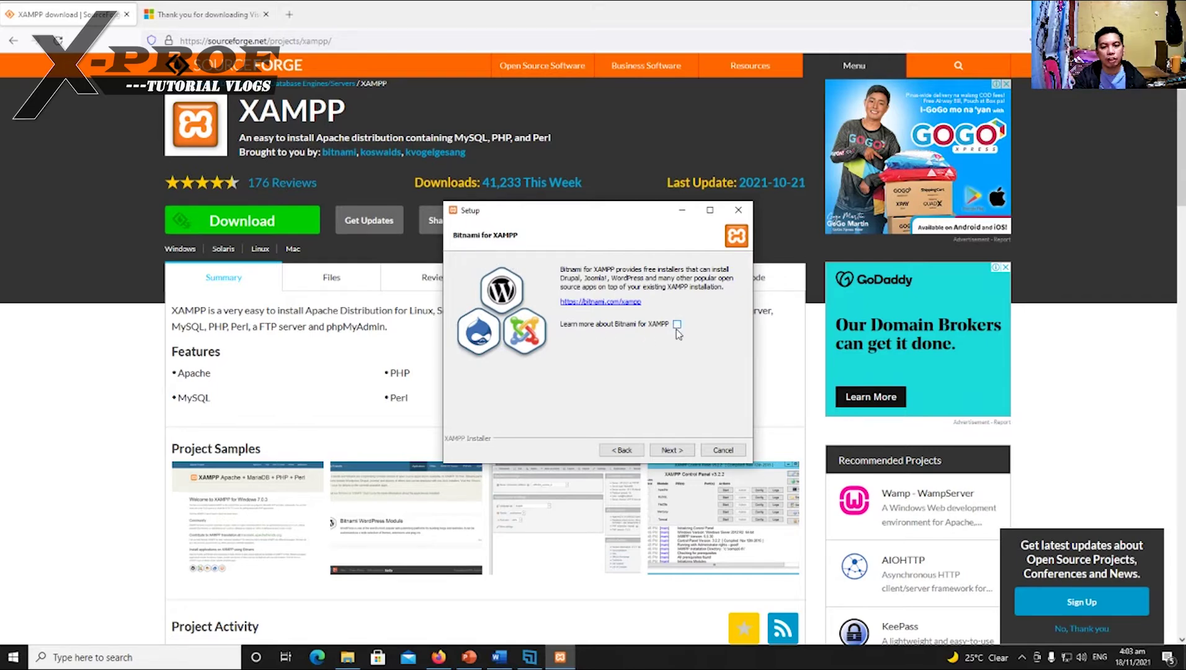
{"action": "left_click", "coordinate": [671, 451]}
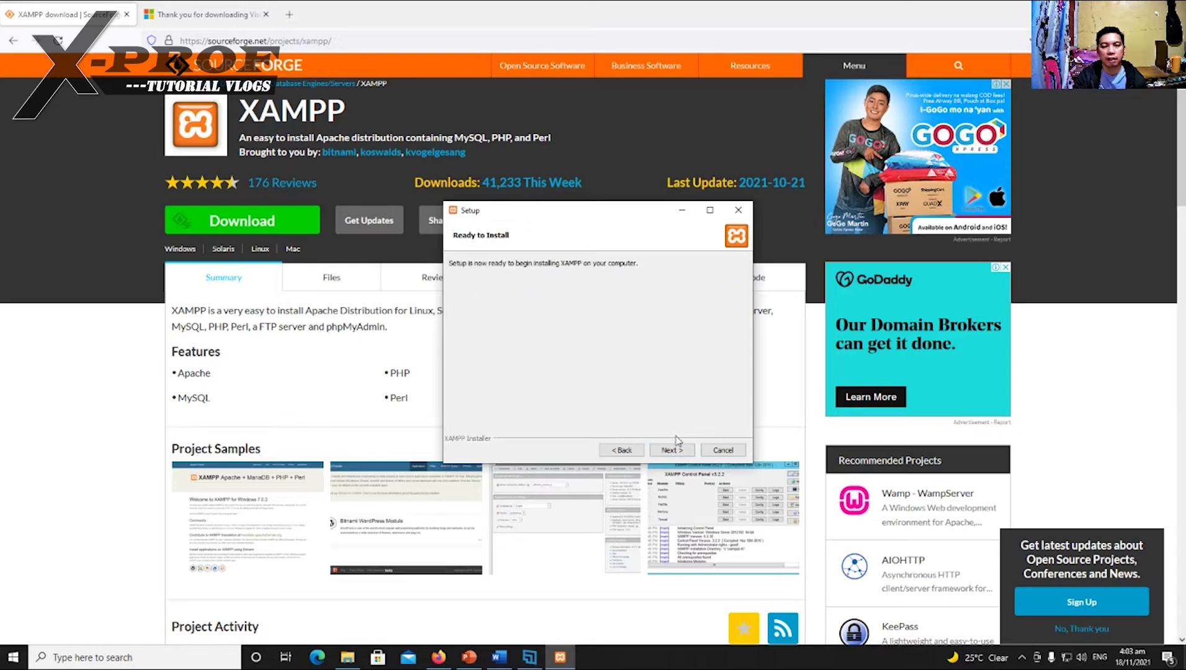
- Install XAMPP, allow Apache HTTP Server through the firewall on public networks, and finish setup with the Control Panel set to start
{"action": "left_click", "coordinate": [686, 455]}
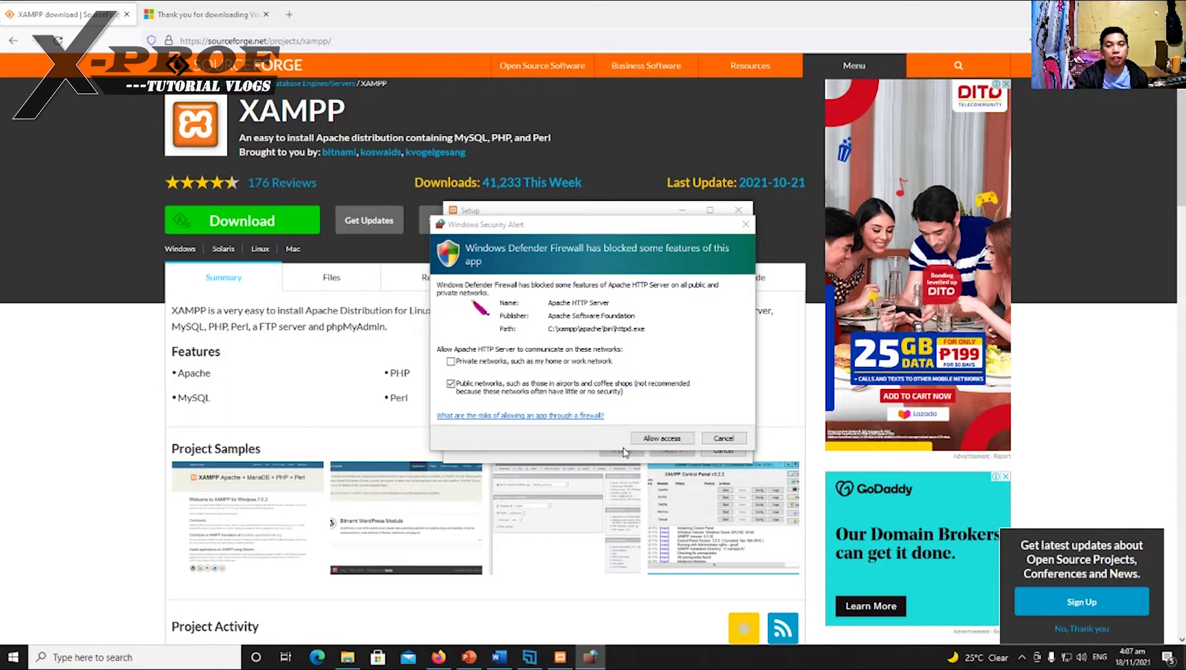
{"action": "left_click", "coordinate": [662, 439]}
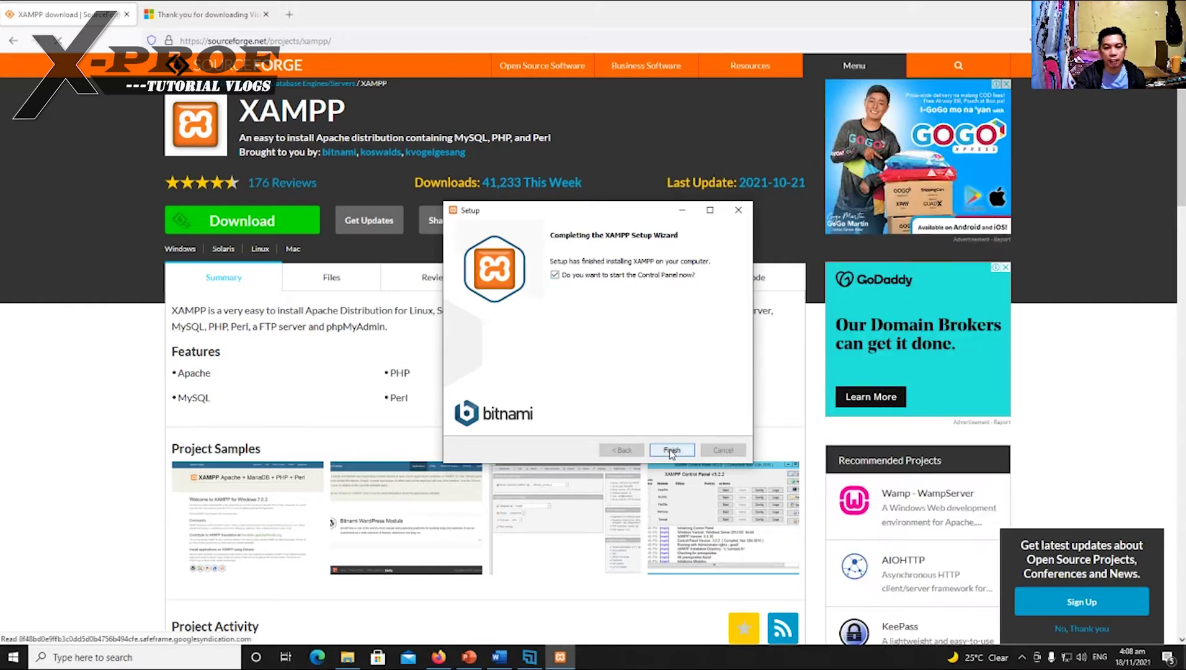
{"action": "left_click", "coordinate": [672, 449]}
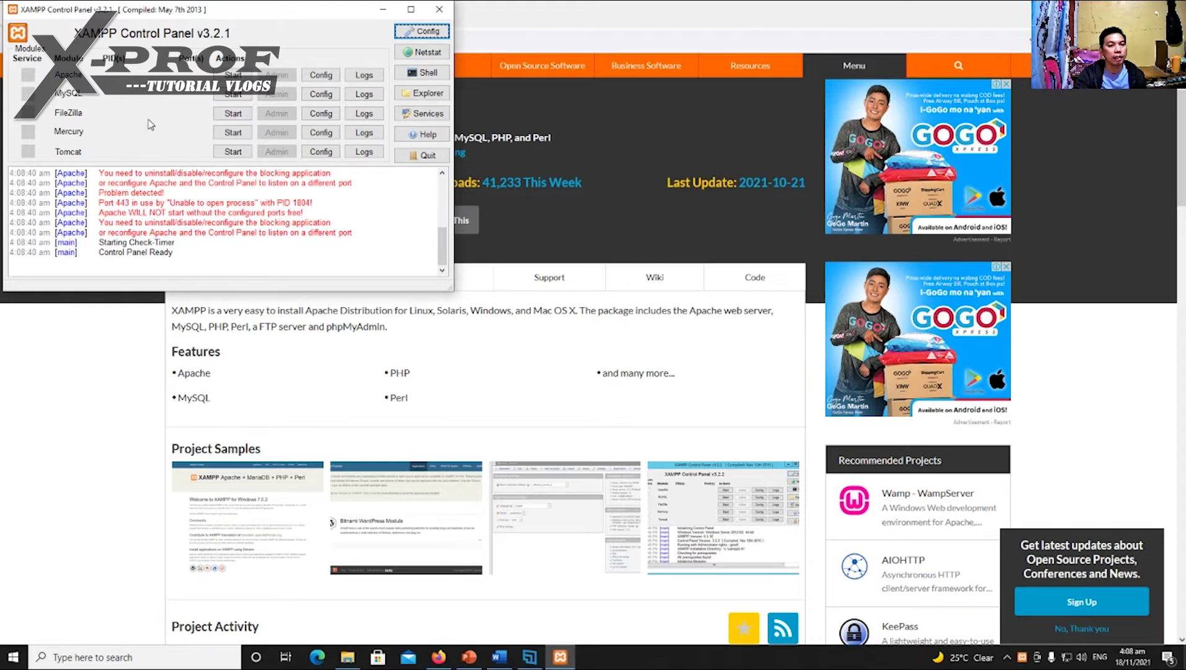
- Try to start the Apache module and open its error.log from the XAMPP Control Panel
{"action": "left_click", "coordinate": [232, 75]}
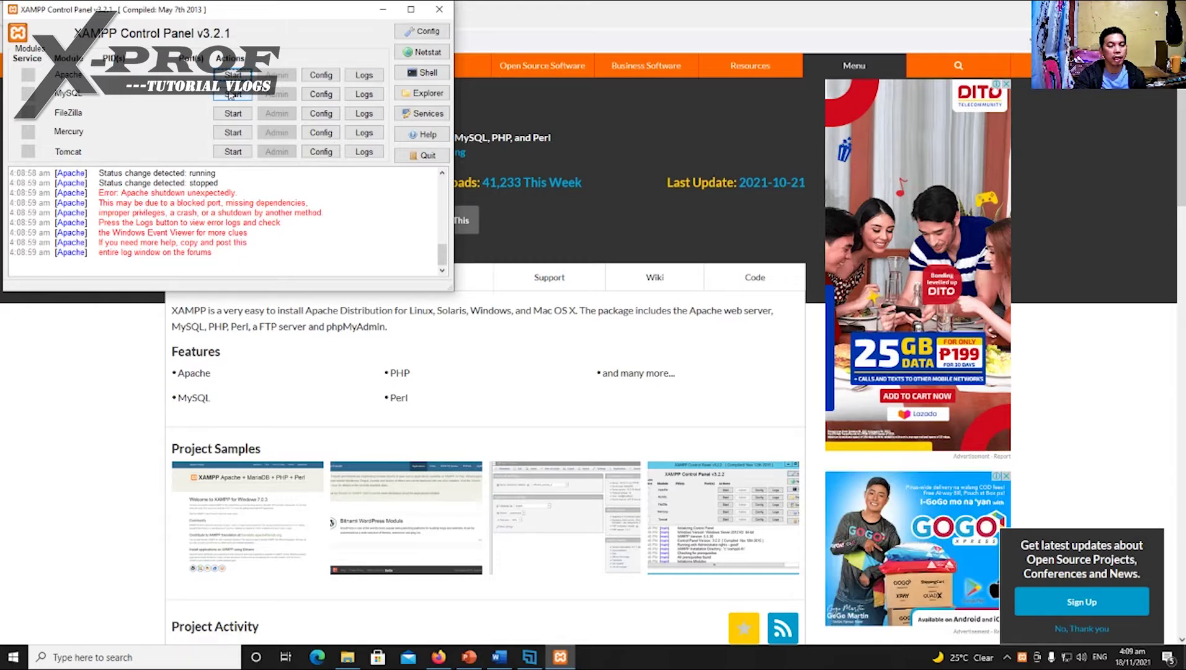
{"action": "left_click", "coordinate": [364, 74]}
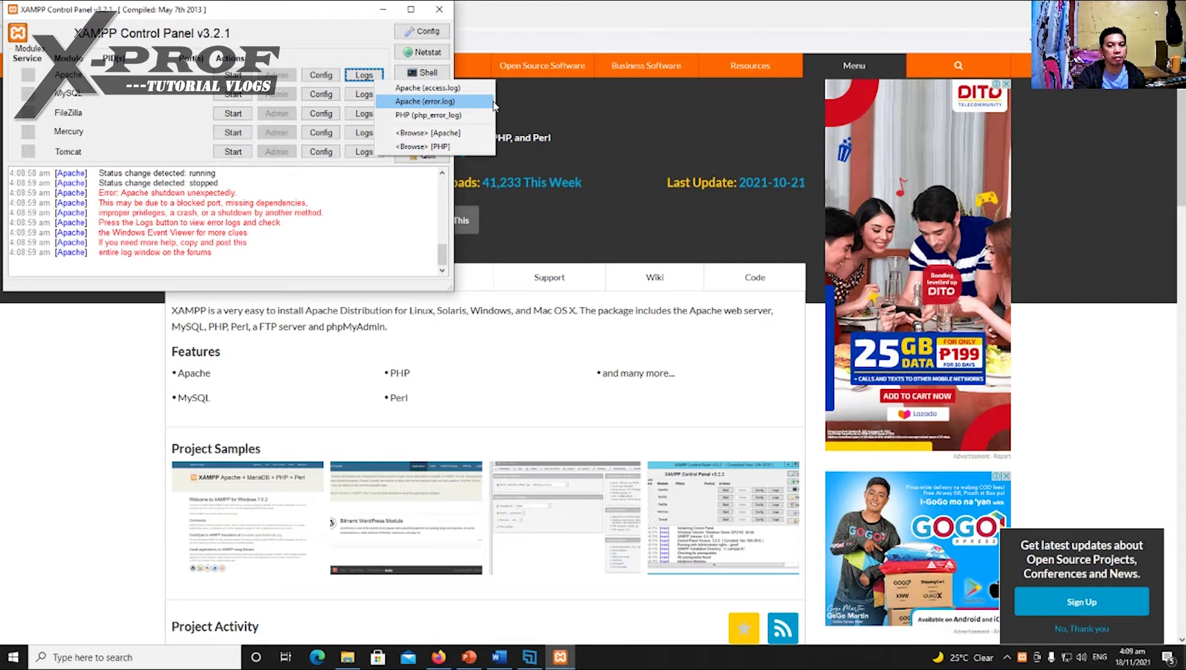
{"action": "left_click", "coordinate": [449, 102]}
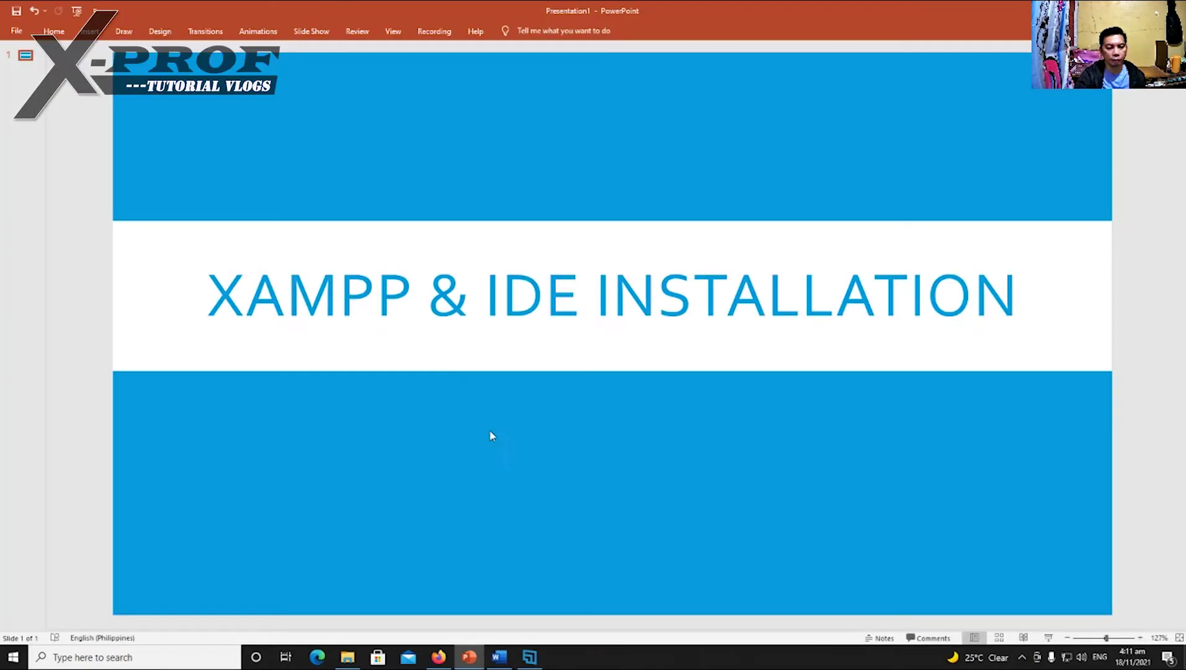
- Search Windows for xampp and launch the XAMPP Control Panel as administrator, approving the elevation request
{"action": "left_click", "coordinate": [1022, 661]}
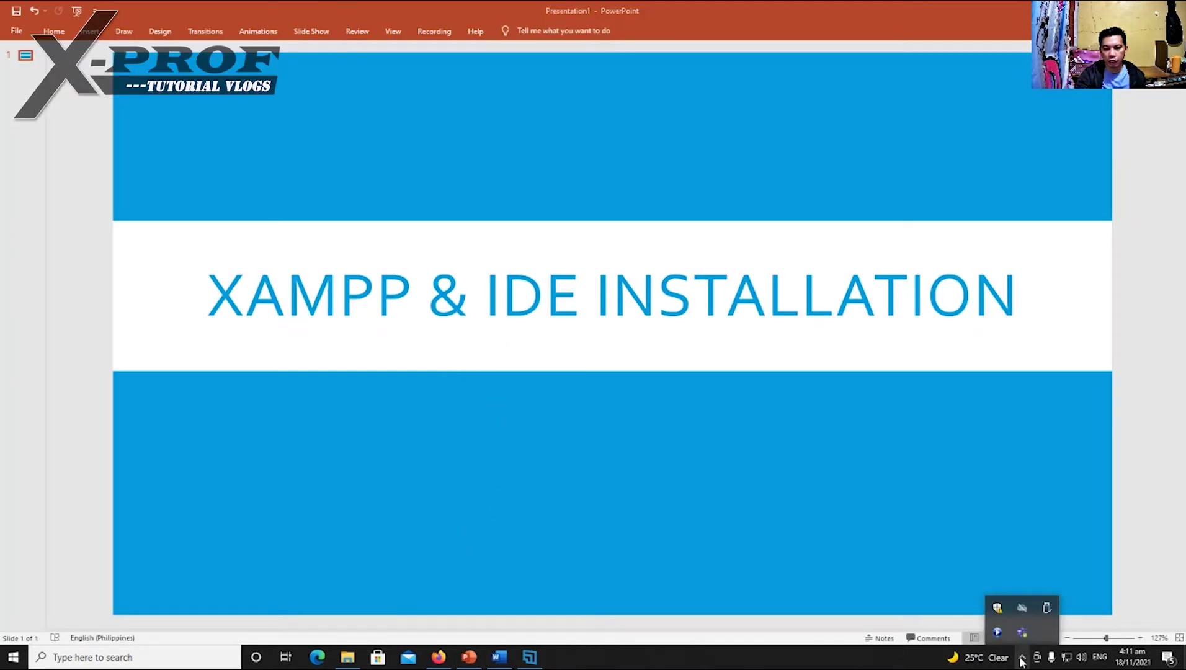
{"action": "left_click", "coordinate": [145, 657]}
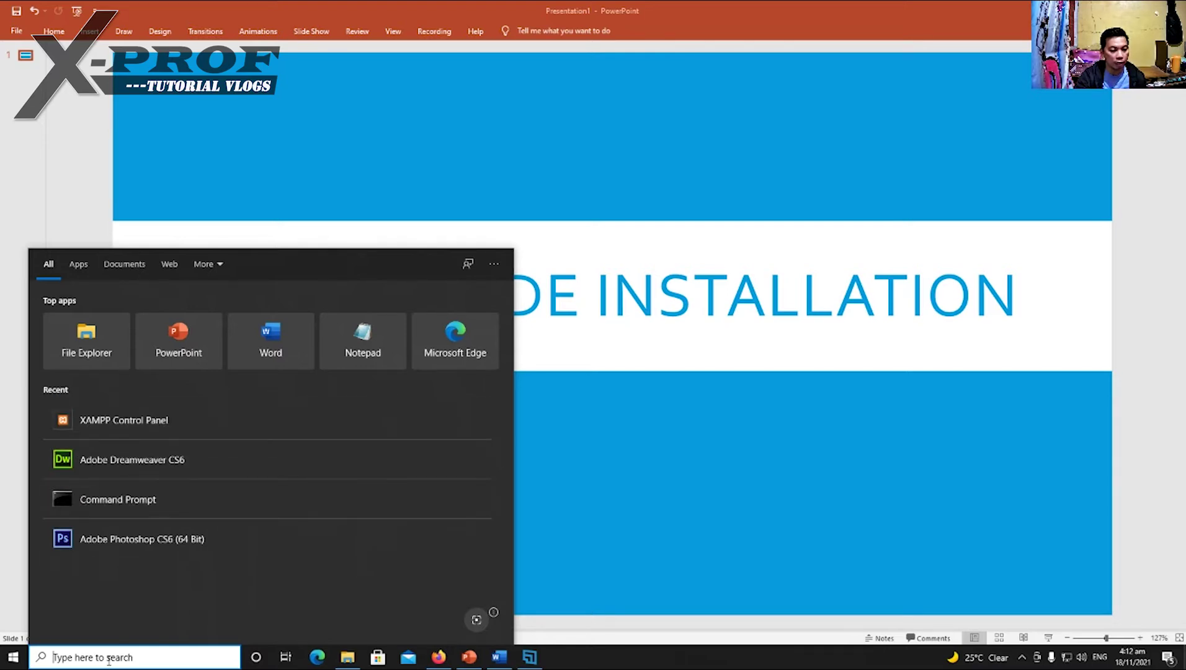
{"action": "type", "text": "xamp"}
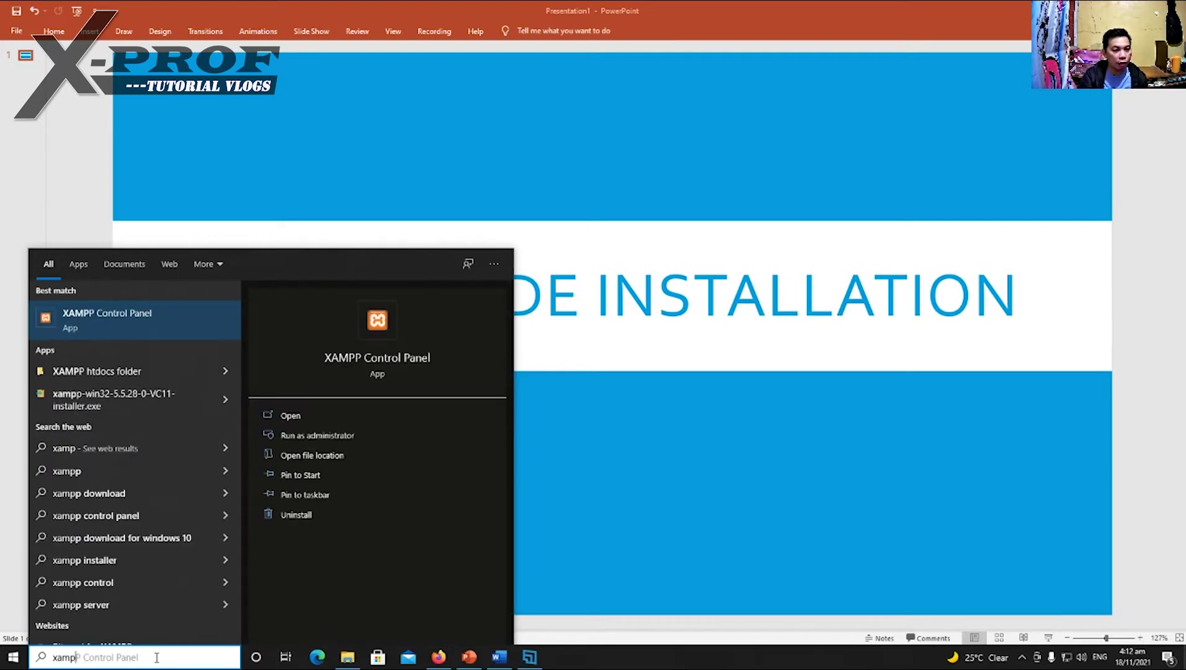
{"action": "type", "text": "p"}
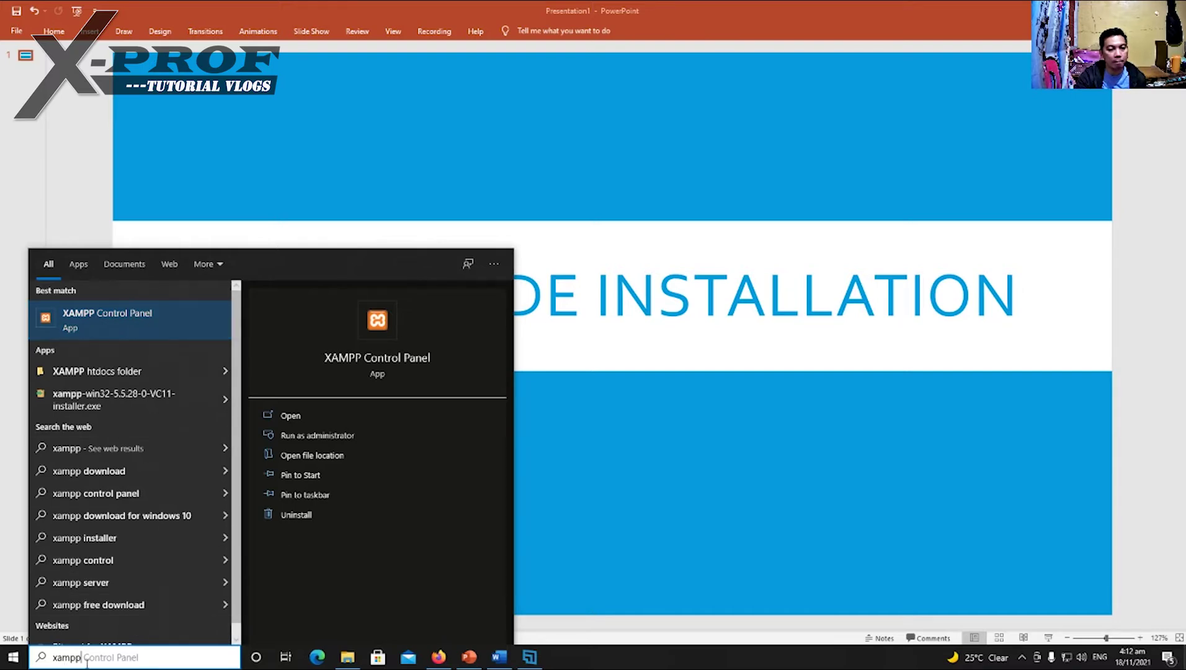
{"action": "left_click", "coordinate": [330, 436]}
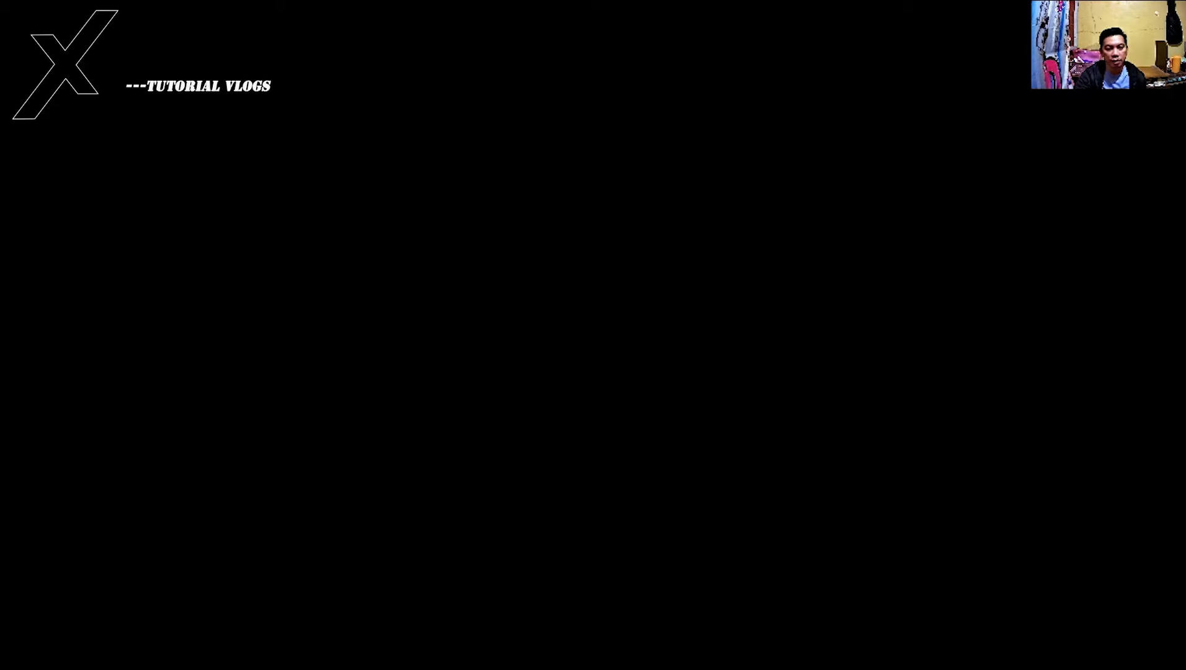
{"action": "left_click", "coordinate": [494, 426]}
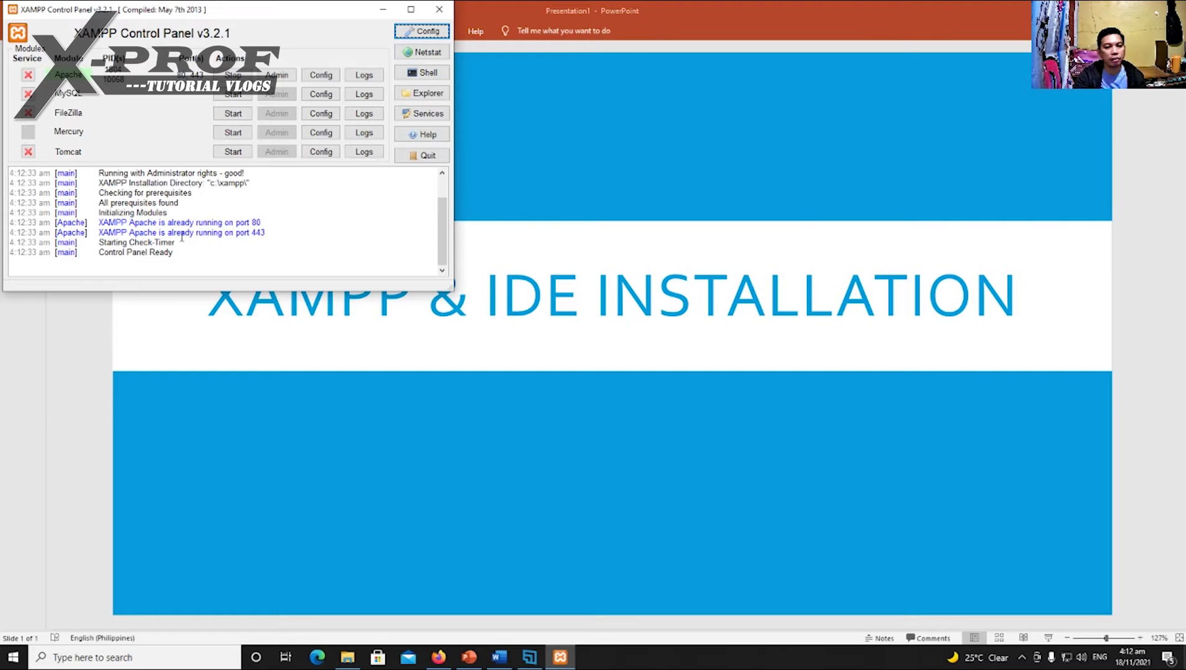
- Switch to Firefox, load localhost in a new tab, and look over the XAMPP dashboard page
{"action": "left_click", "coordinate": [439, 657]}
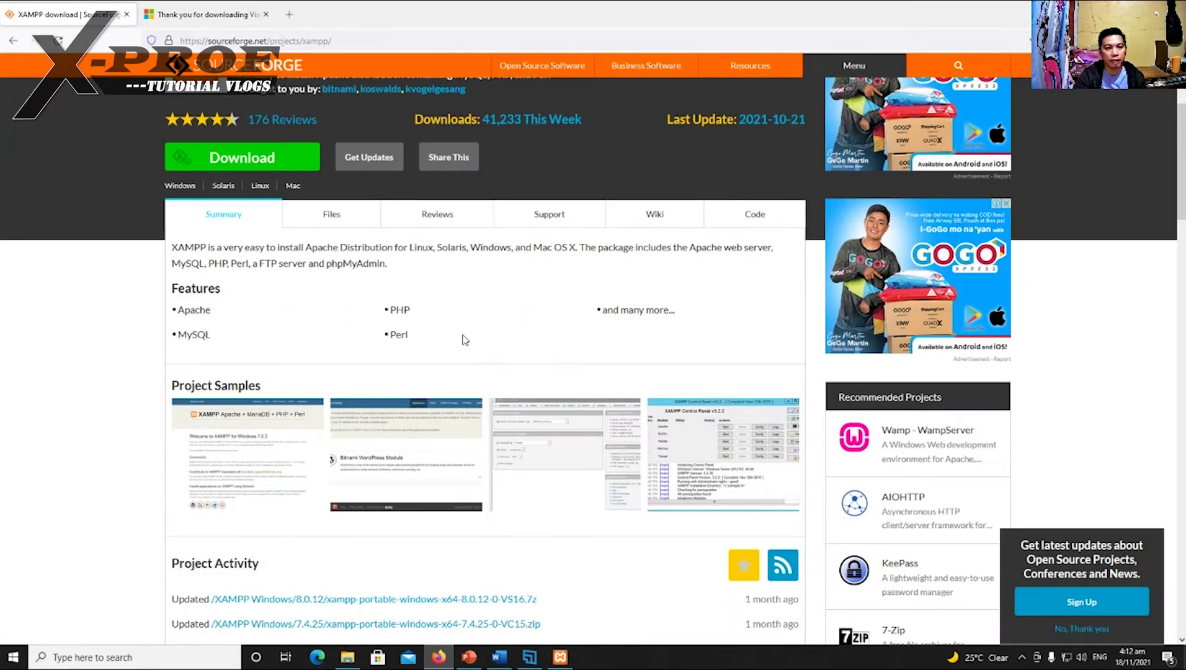
{"action": "left_click", "coordinate": [289, 13]}
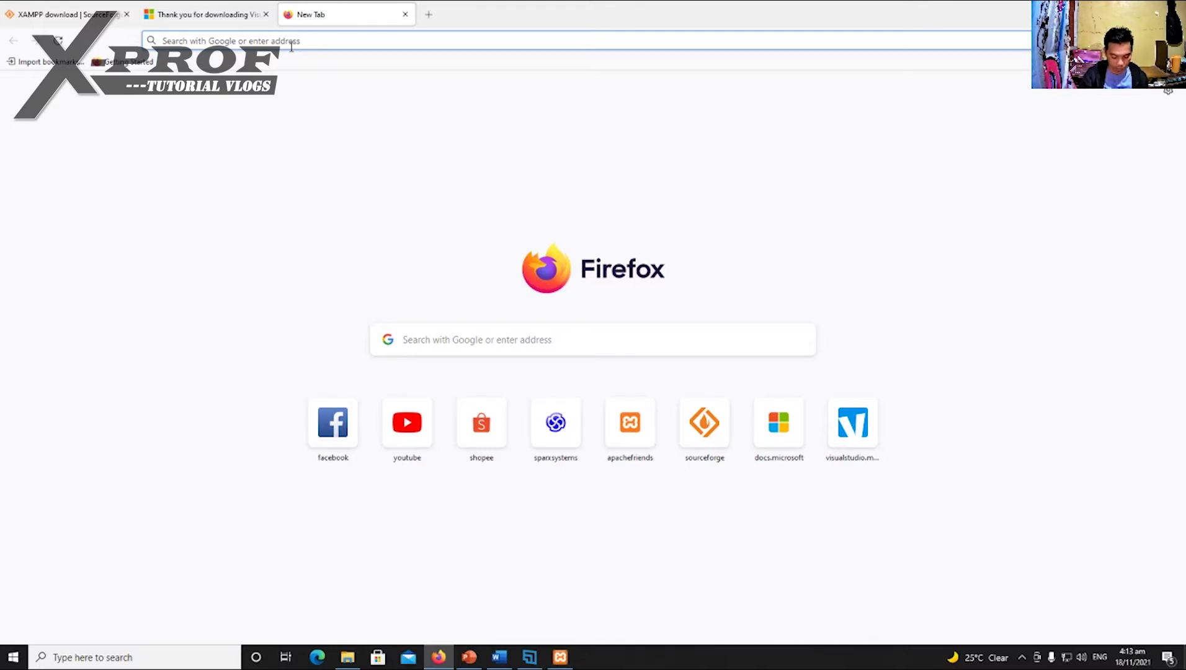
{"action": "type", "text": "localhost"}
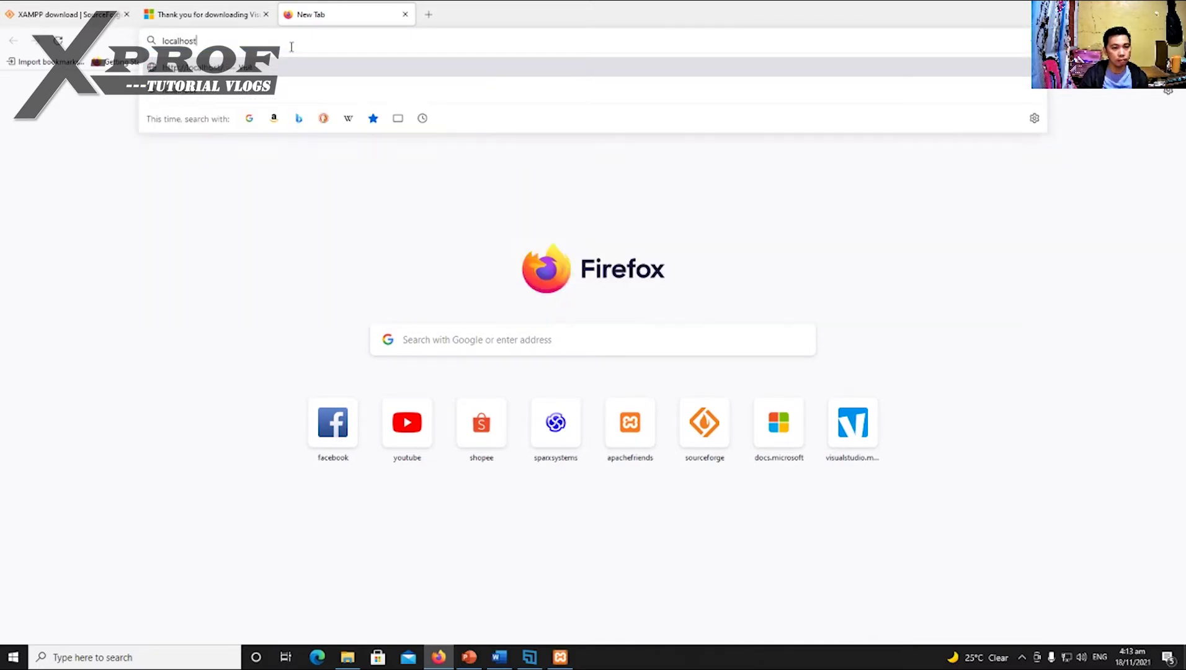
{"action": "key", "text": "Return"}
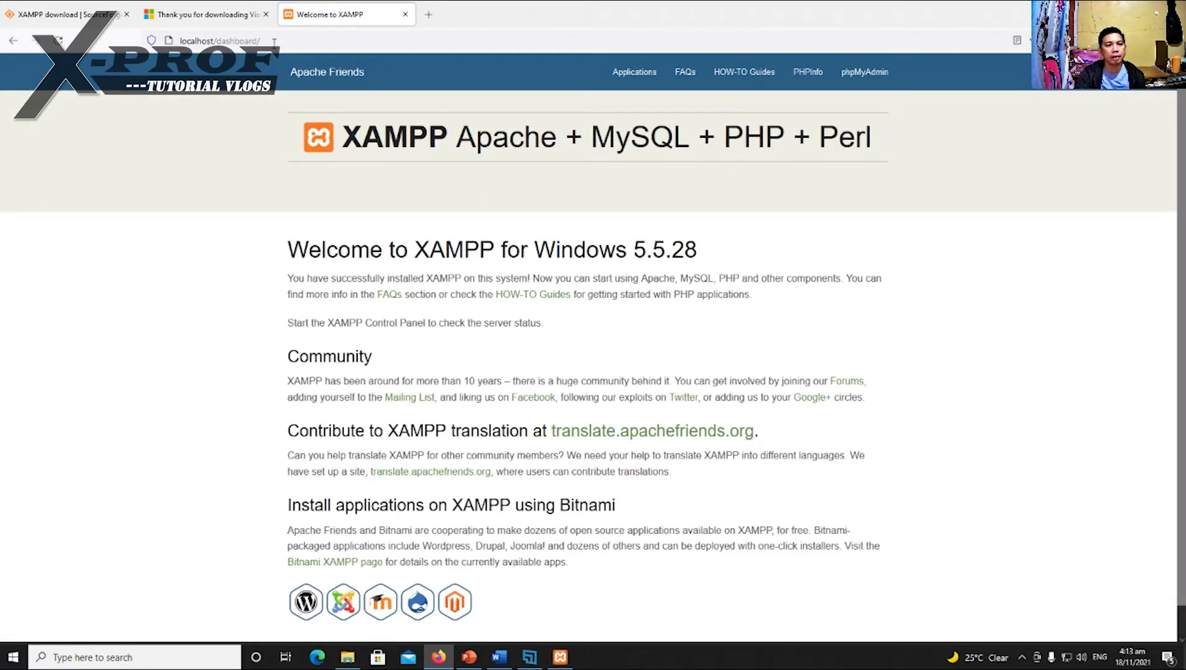
{"action": "scroll", "coordinate": [674, 388], "scroll_direction": "down", "scroll_amount": 1}
{"action": "scroll", "coordinate": [679, 390], "scroll_direction": "up", "scroll_amount": 1}
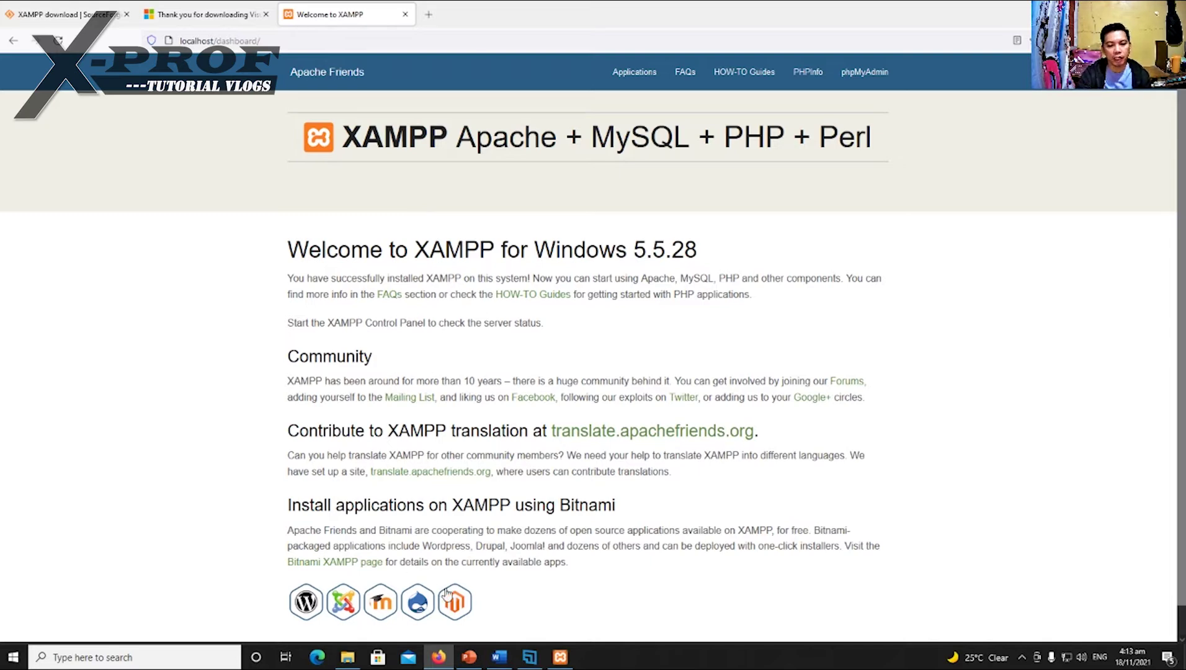
- Stop the Apache module in the XAMPP Control Panel and reload the localhost dashboard in Firefox
{"action": "left_click", "coordinate": [560, 656]}
{"action": "left_click", "coordinate": [233, 75]}
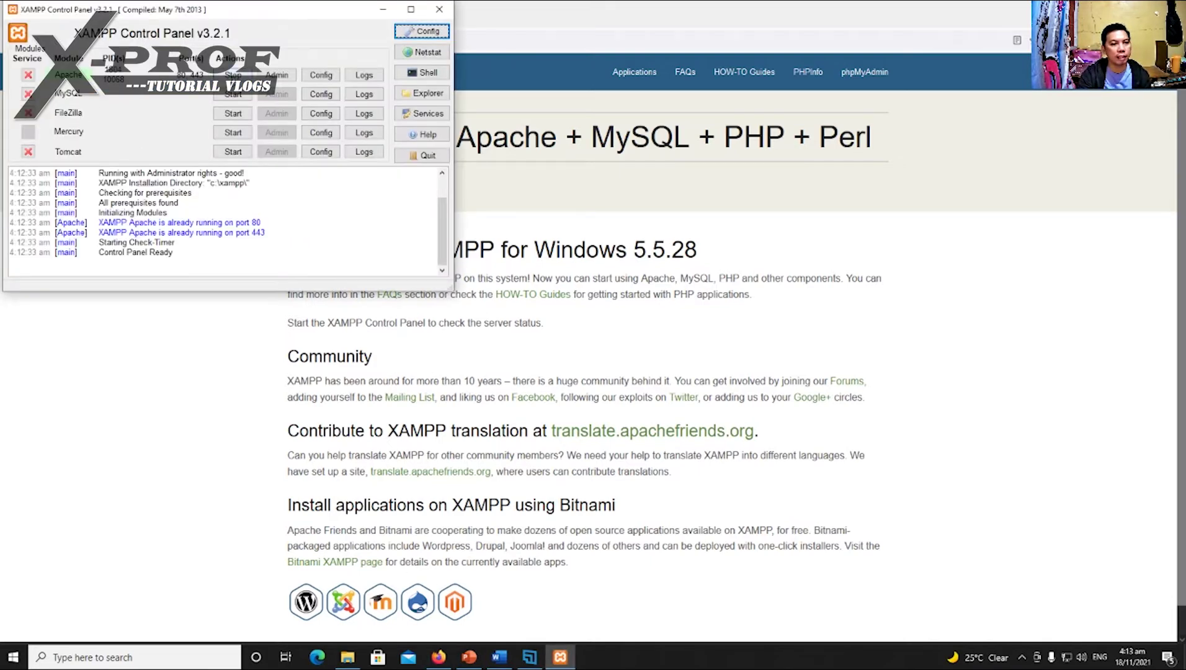
{"action": "left_click", "coordinate": [666, 207]}
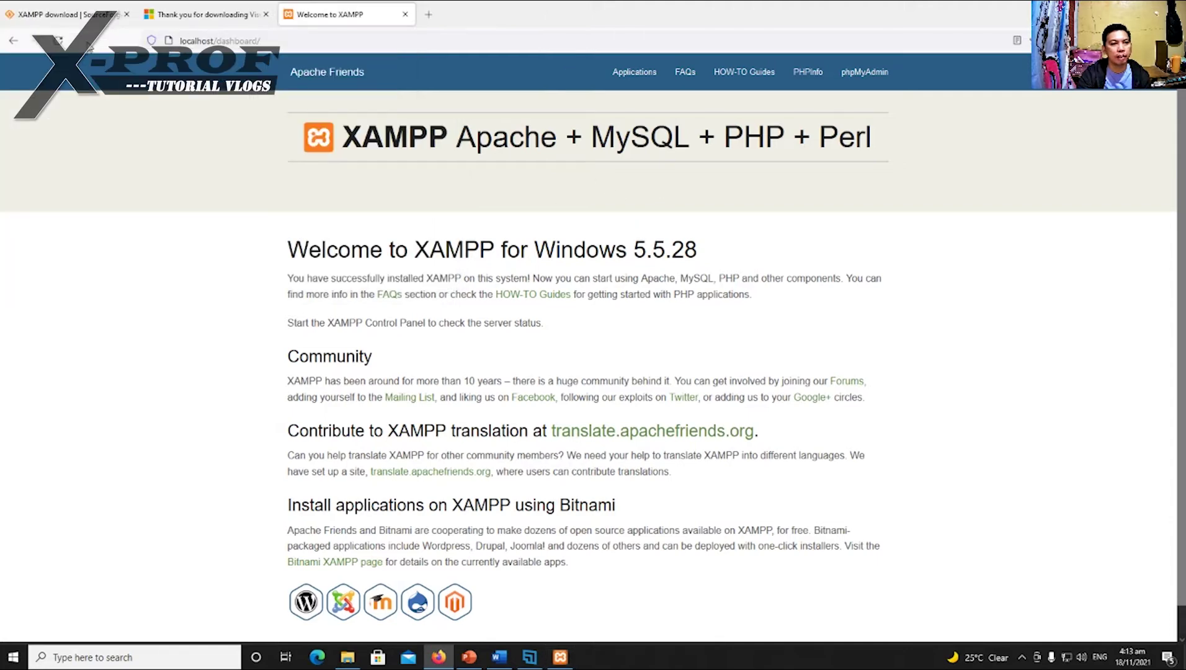
{"action": "left_click", "coordinate": [59, 41]}
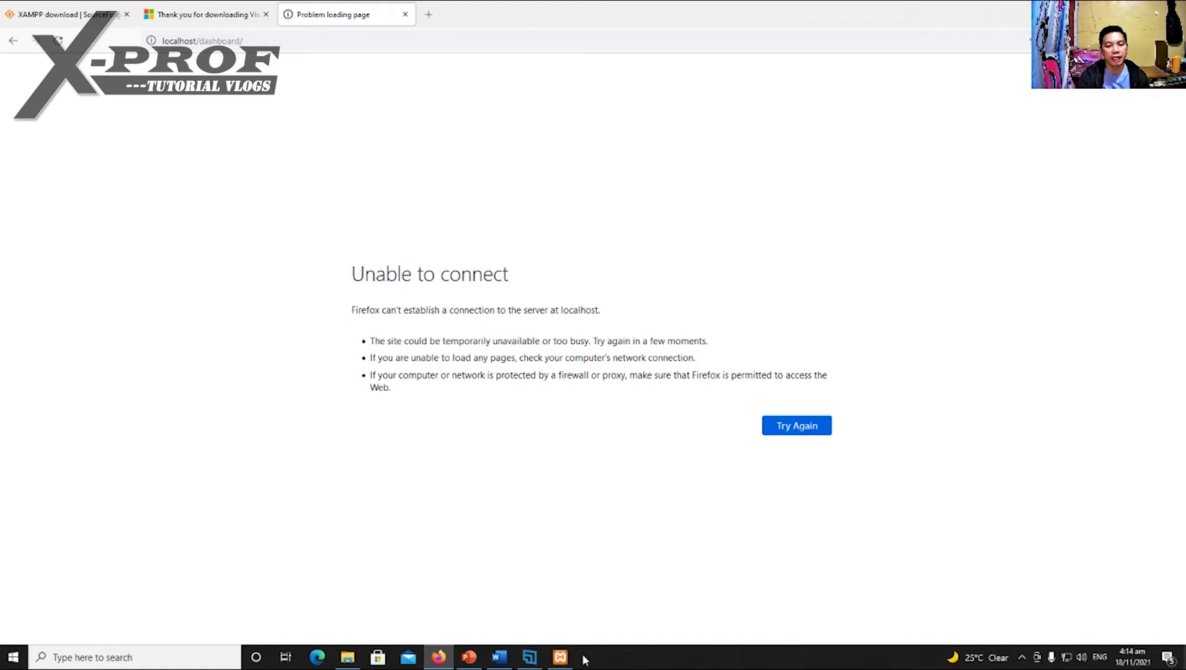
- Start the Apache module again in the XAMPP Control Panel, minimize it, and retry the localhost dashboard in Firefox
{"action": "mouse_move", "coordinate": [562, 658]}
{"action": "left_click", "coordinate": [503, 566]}
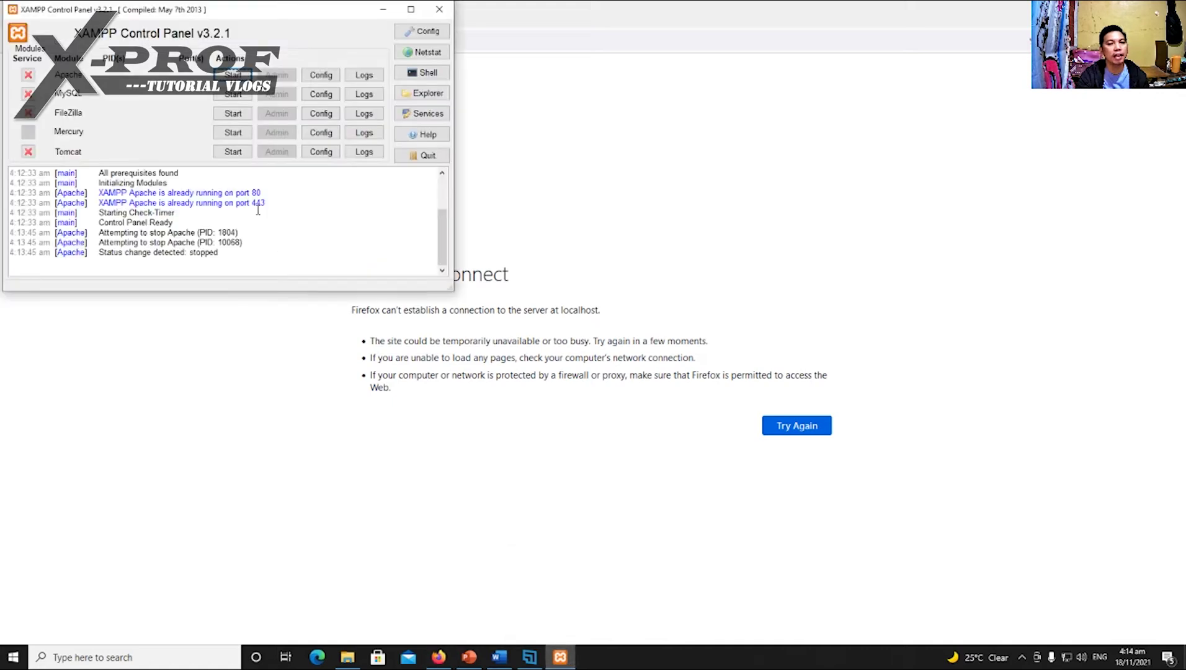
{"action": "left_click", "coordinate": [233, 75]}
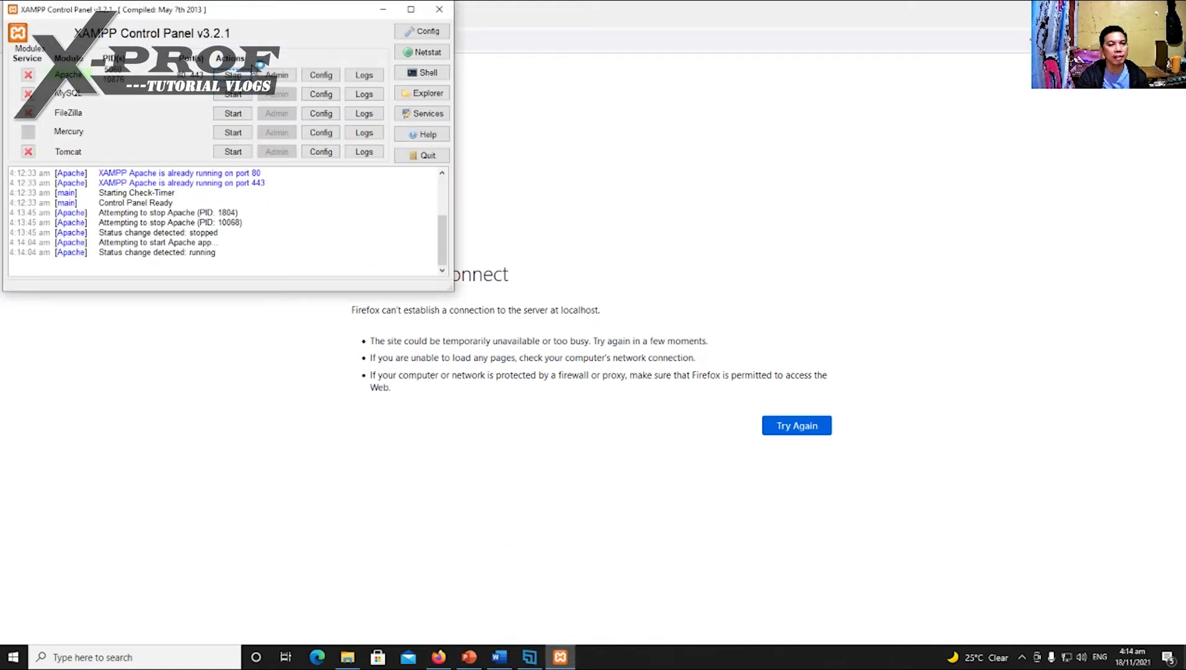
{"action": "left_click", "coordinate": [384, 10]}
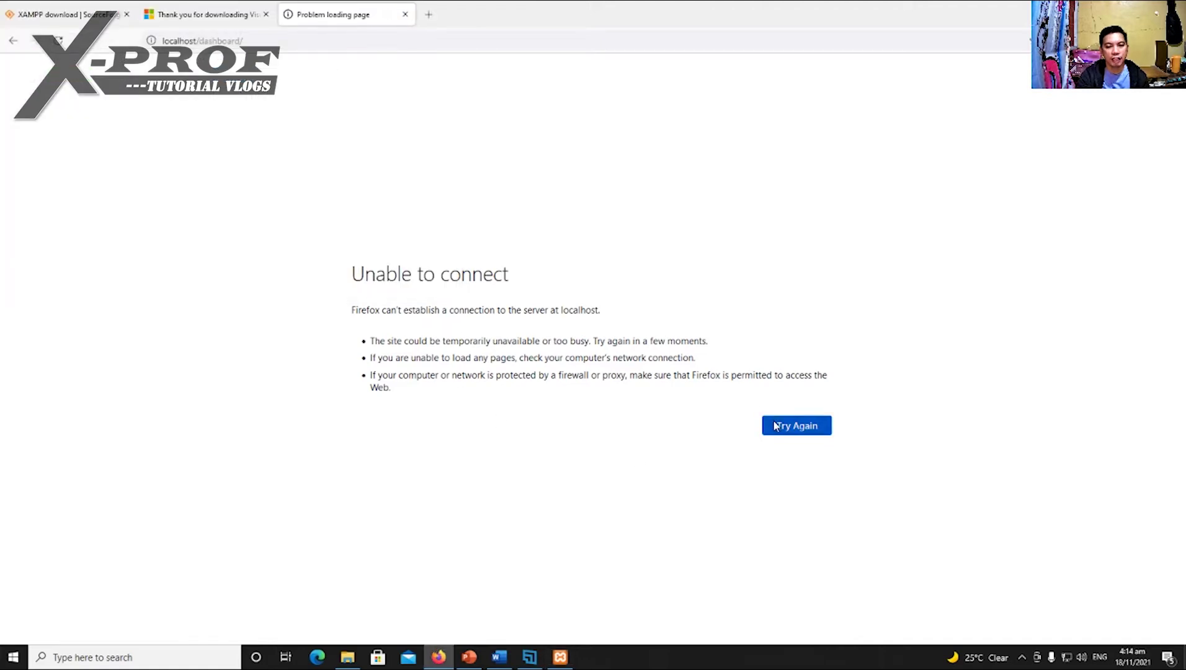
{"action": "left_click", "coordinate": [774, 425]}
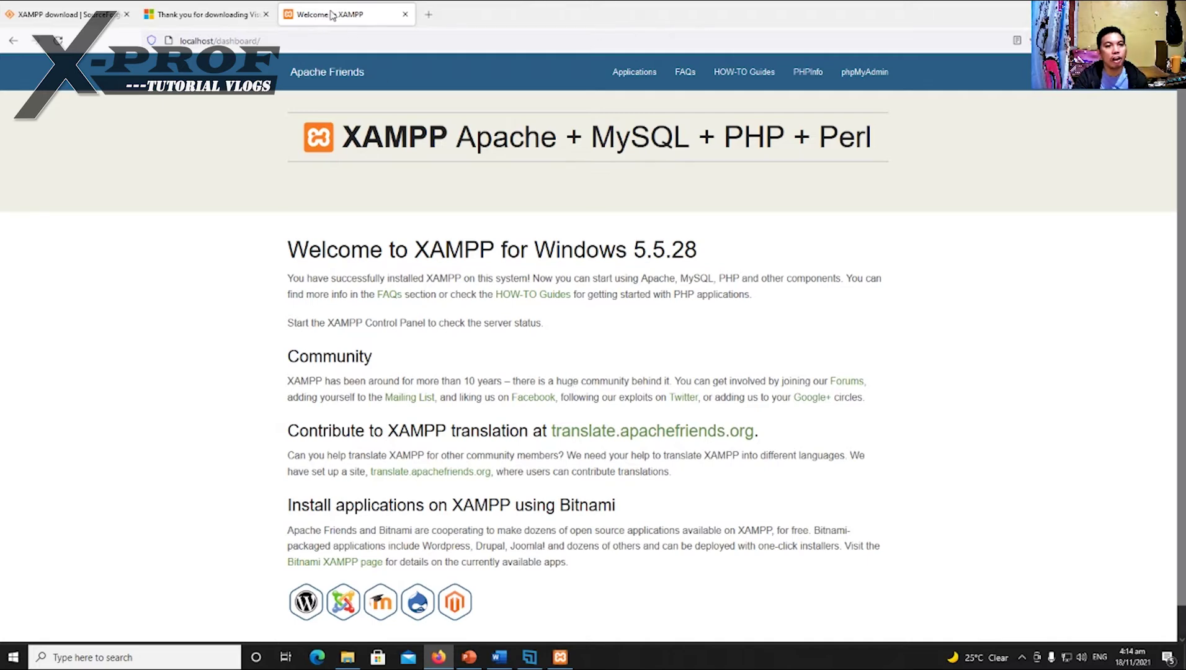
- Launch the downloaded vs_community installer from the browser's downloads and continue past the Visual Studio Installer license notice
{"action": "left_click", "coordinate": [180, 15]}
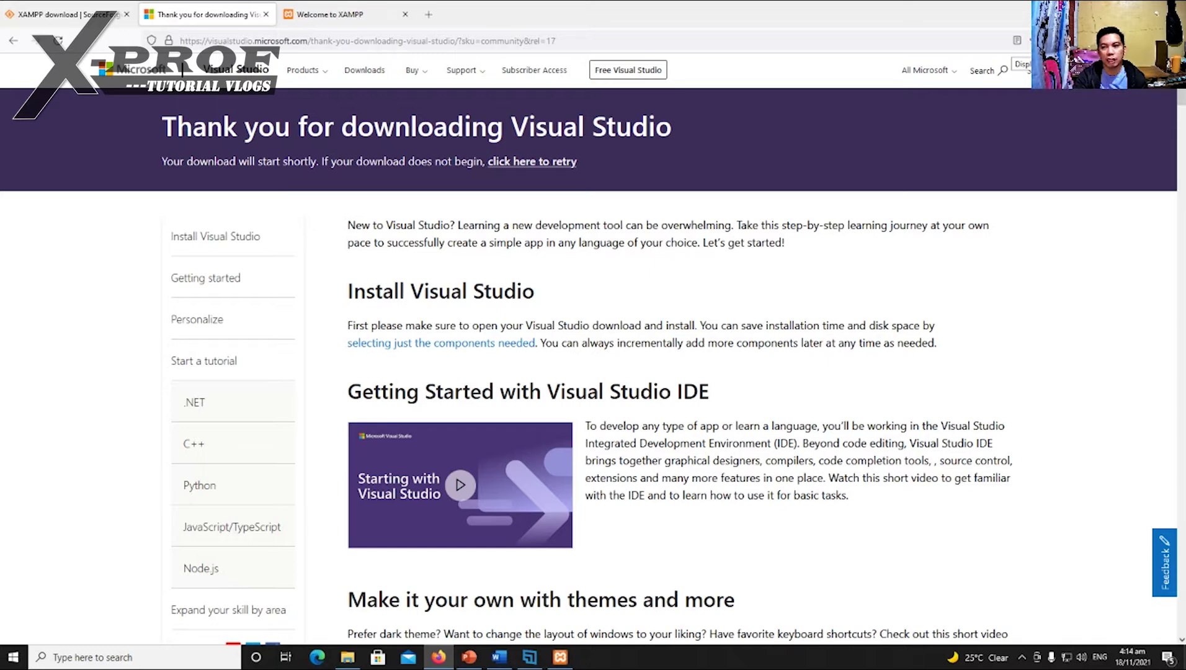
{"action": "left_click", "coordinate": [1037, 40]}
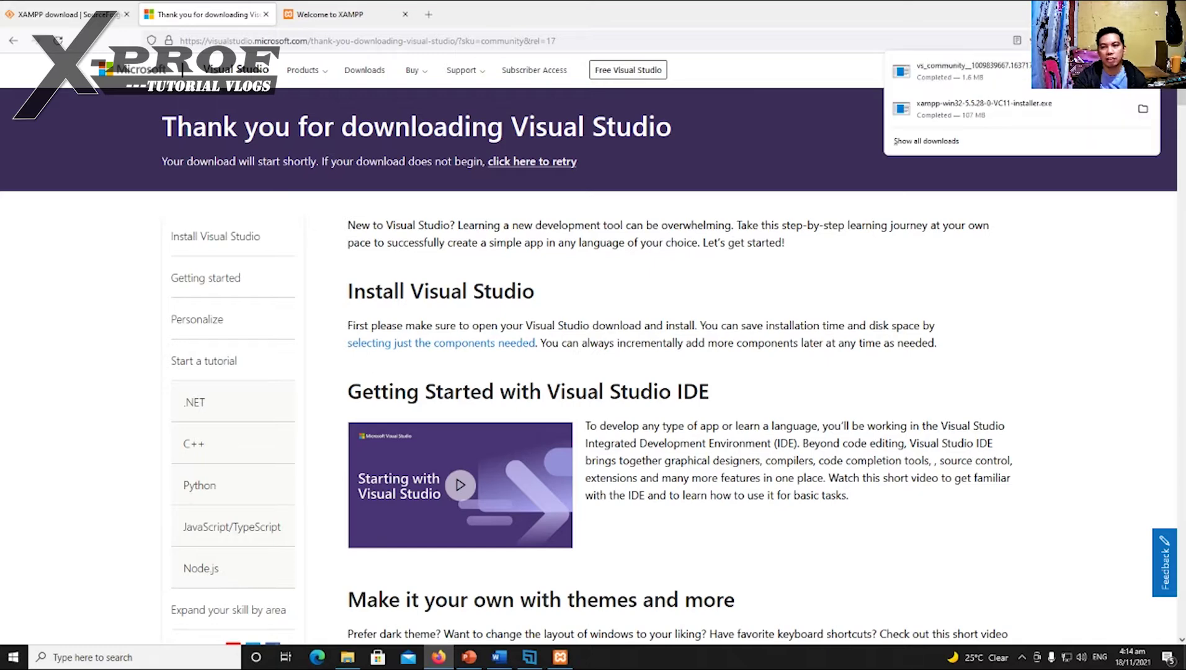
{"action": "right_click", "coordinate": [982, 78]}
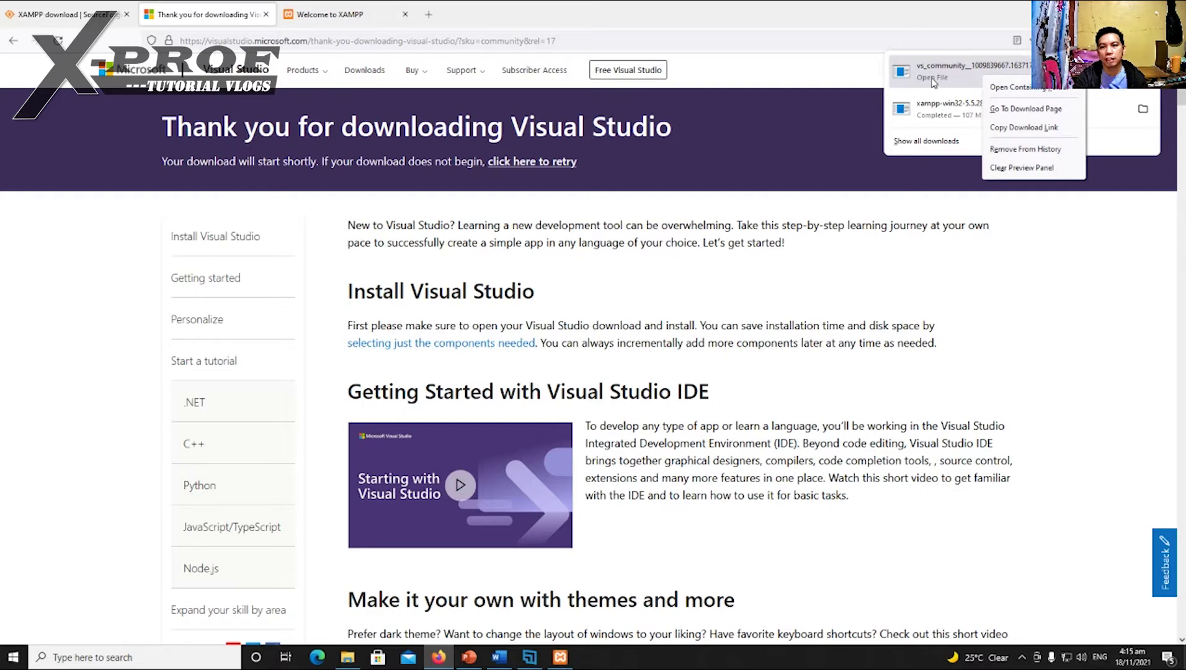
{"action": "left_click", "coordinate": [932, 83]}
{"action": "left_click", "coordinate": [953, 77]}
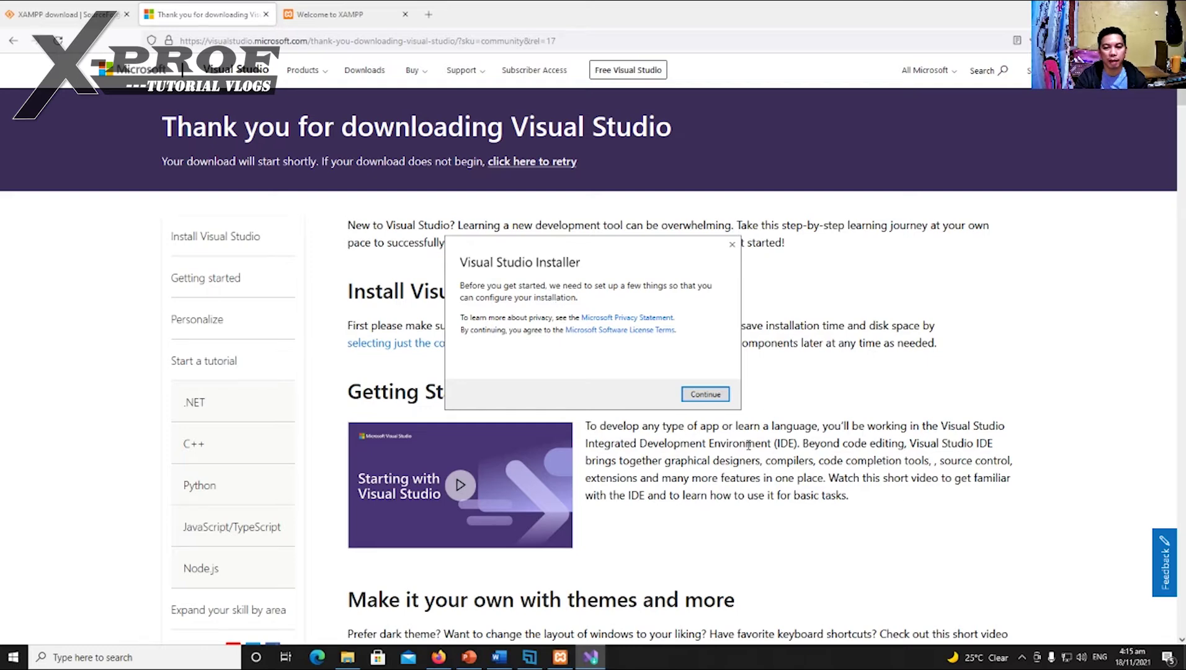
{"action": "left_click", "coordinate": [699, 397]}
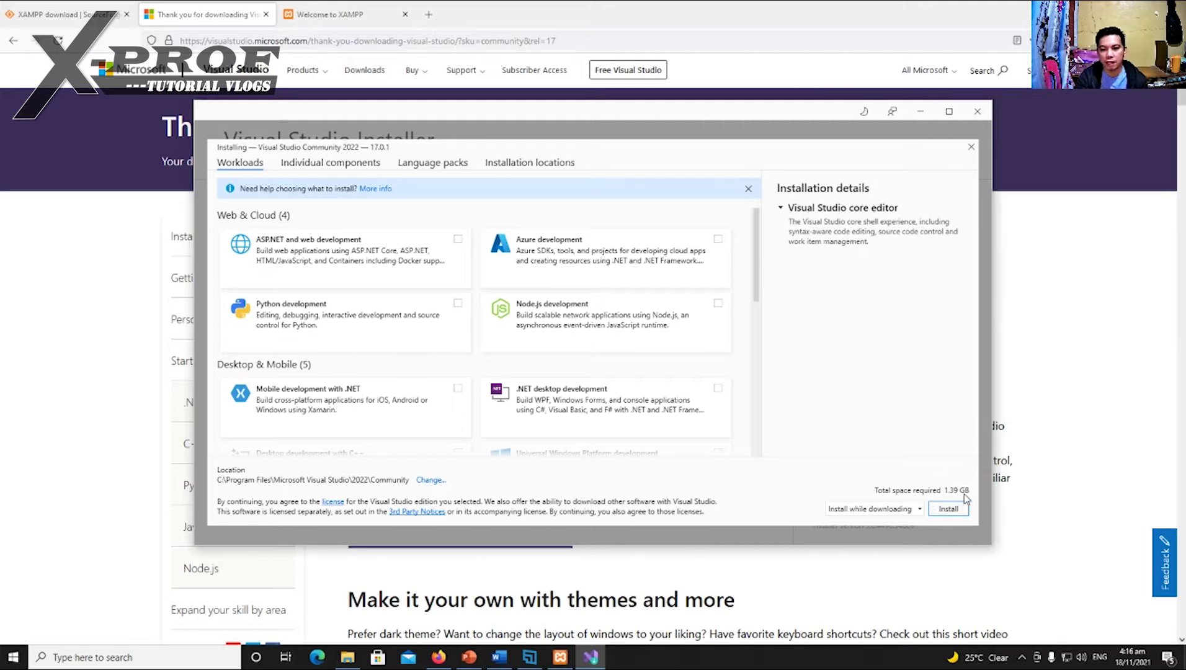
- Install Visual Studio Community 2022 without any workloads, keeping the Install while downloading option, and skip the Visual Studio sign-in
{"action": "left_click", "coordinate": [920, 510]}
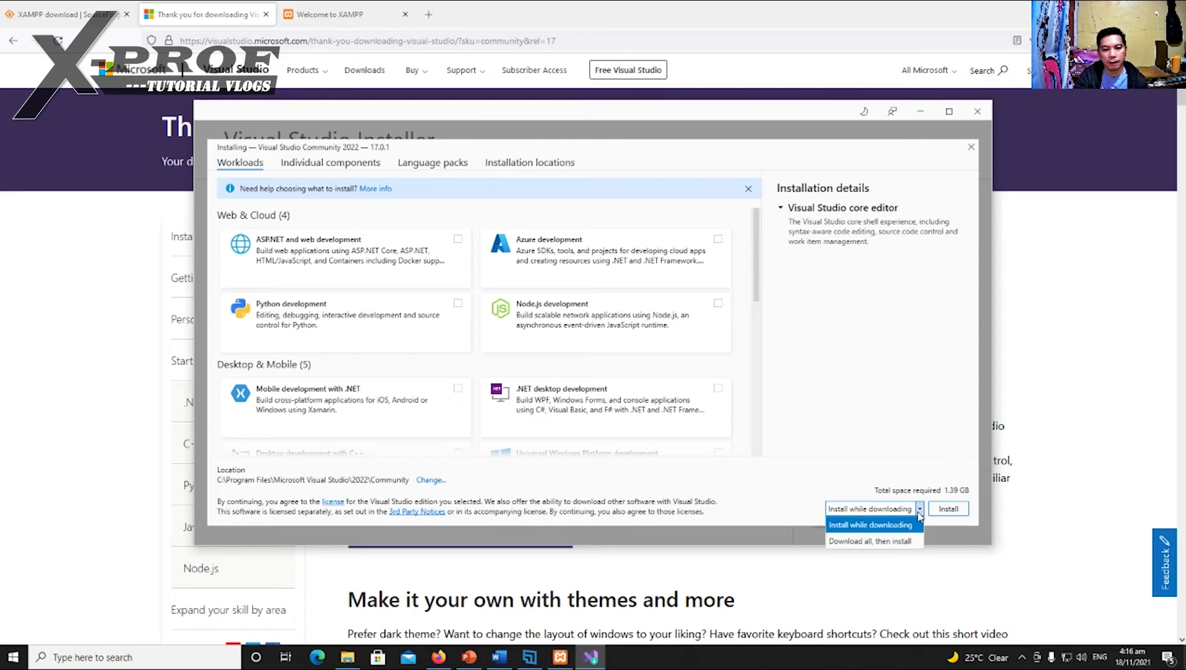
{"action": "left_click", "coordinate": [920, 514]}
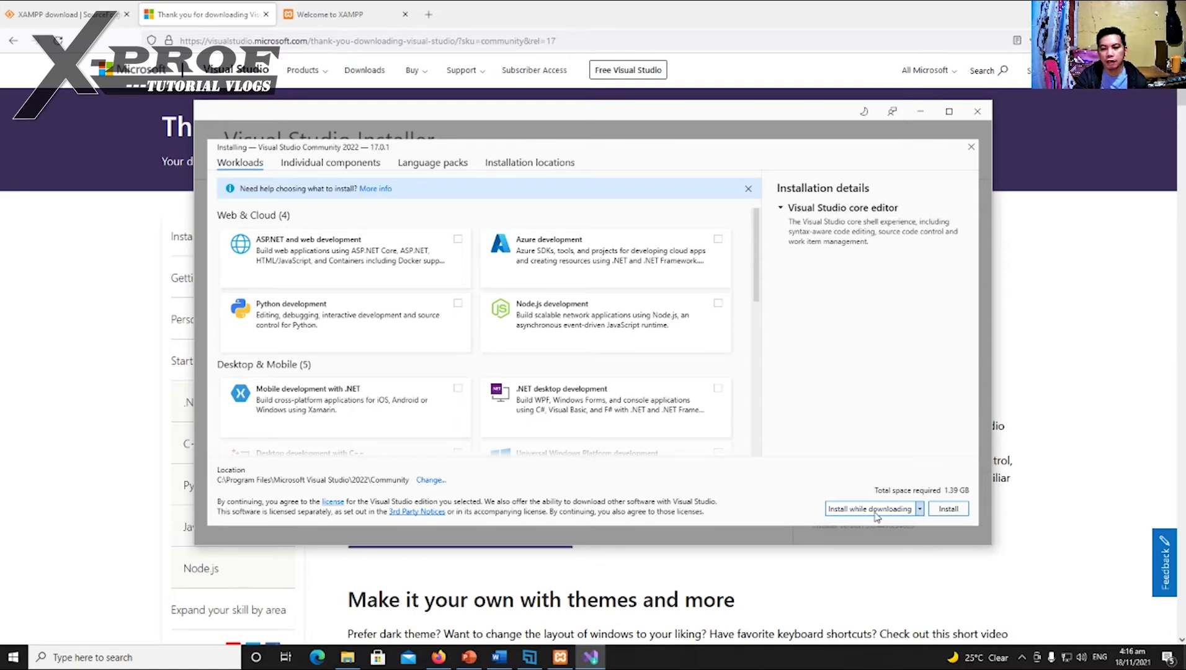
{"action": "left_click", "coordinate": [947, 512]}
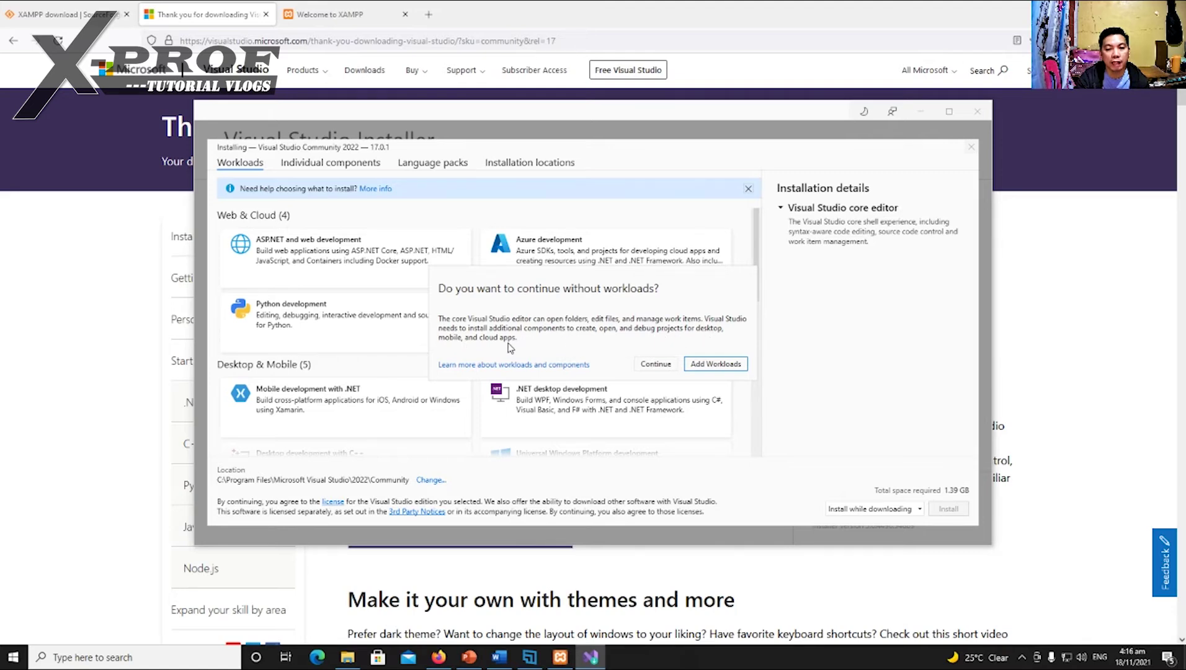
{"action": "left_click", "coordinate": [712, 365]}
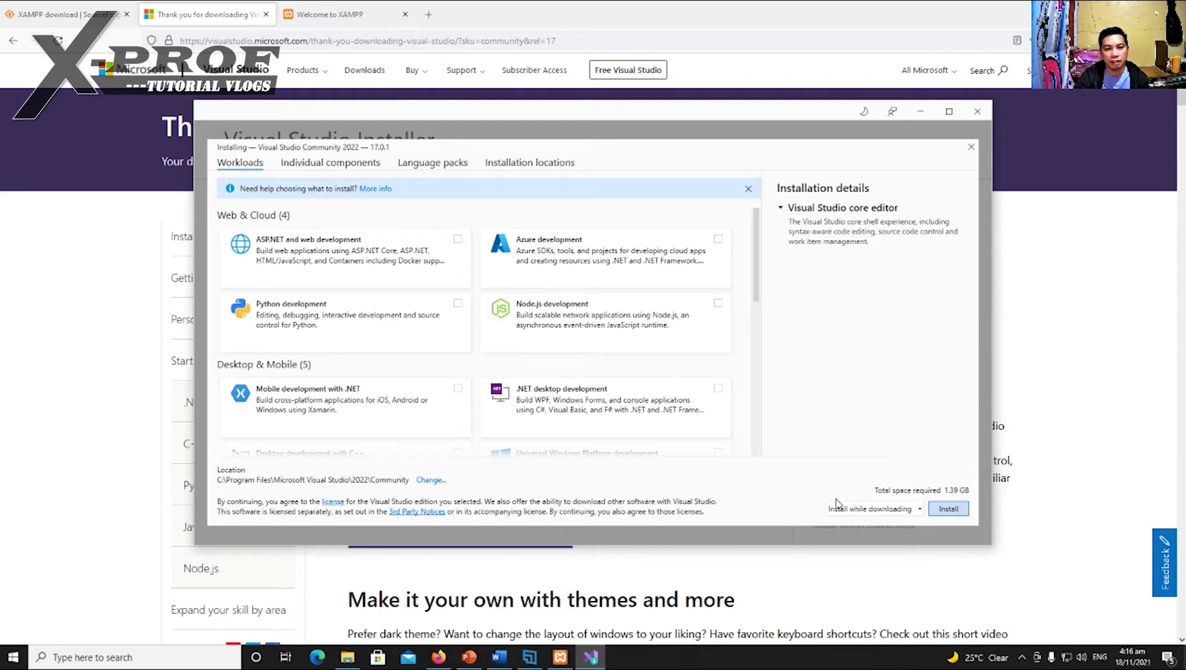
{"action": "left_click", "coordinate": [945, 510]}
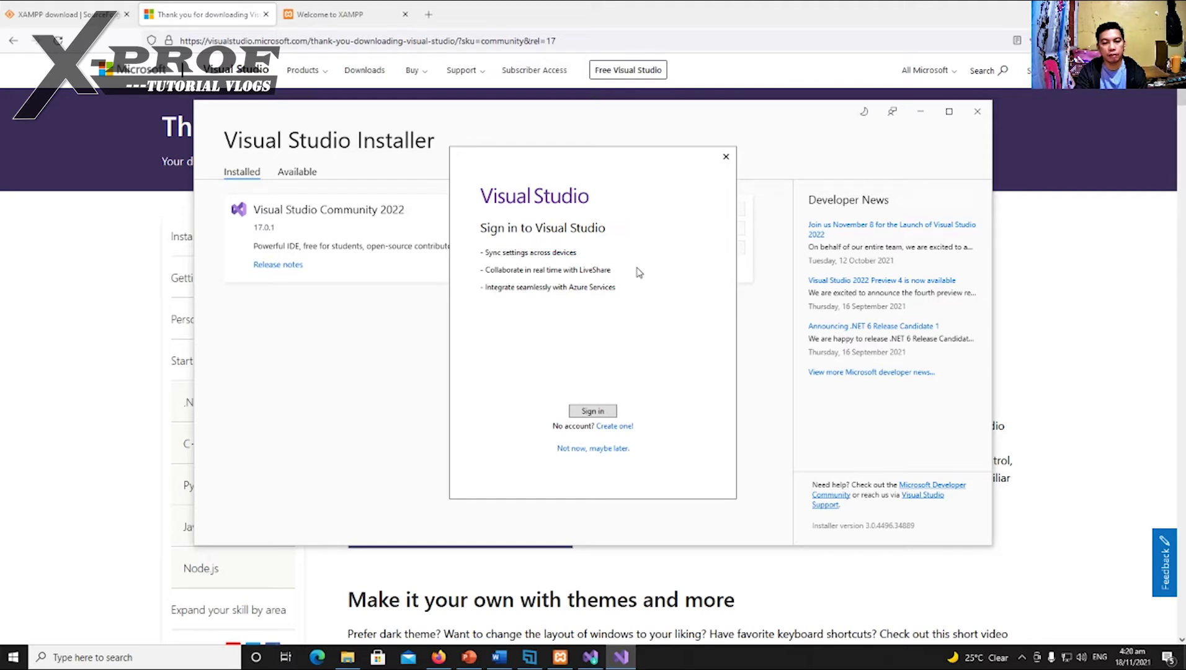
{"action": "left_click", "coordinate": [603, 448]}
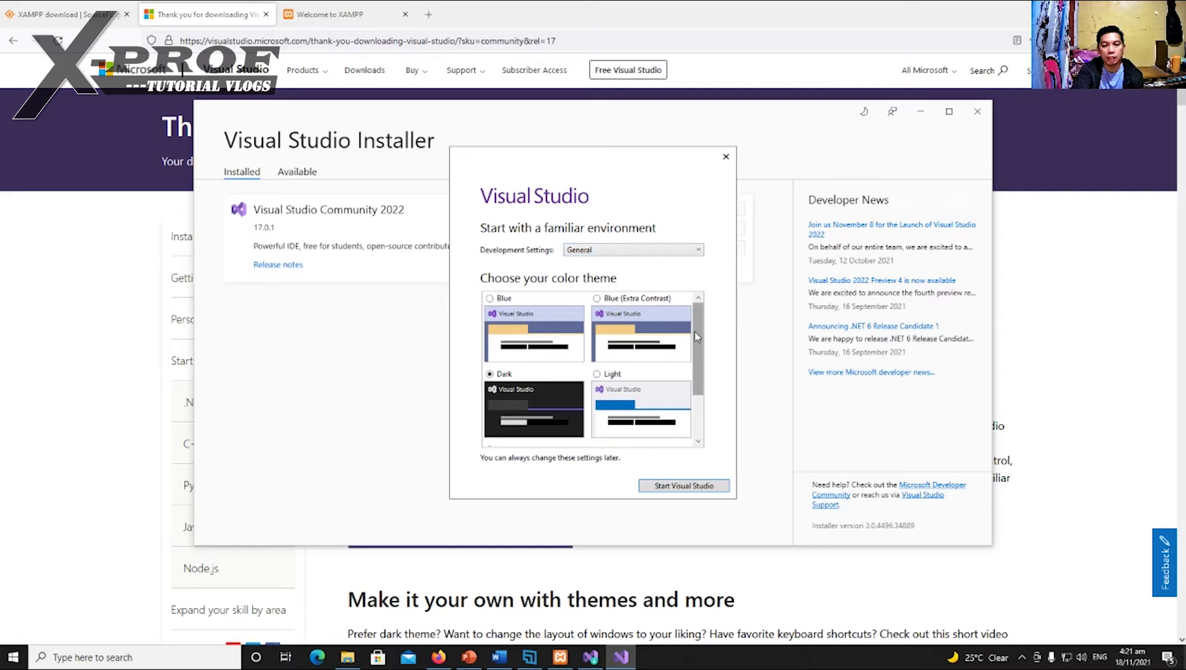
- Set the development settings to Web Development, keep the Dark color theme, and start Visual Studio
{"action": "left_click", "coordinate": [631, 254]}
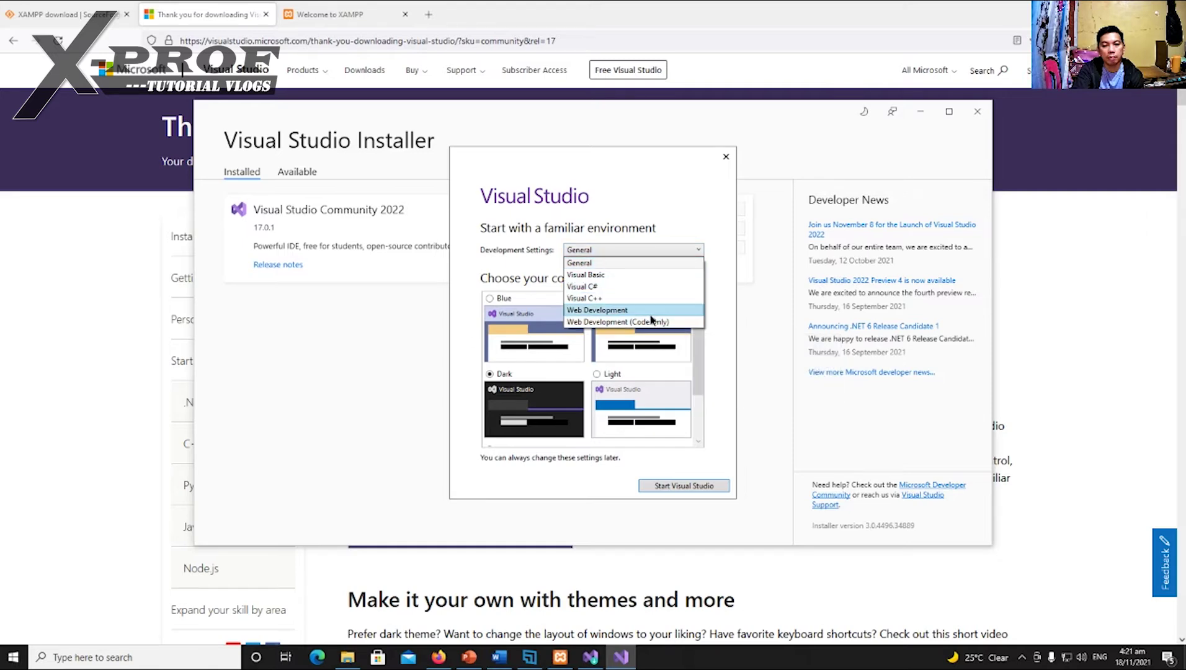
{"action": "left_click", "coordinate": [650, 310]}
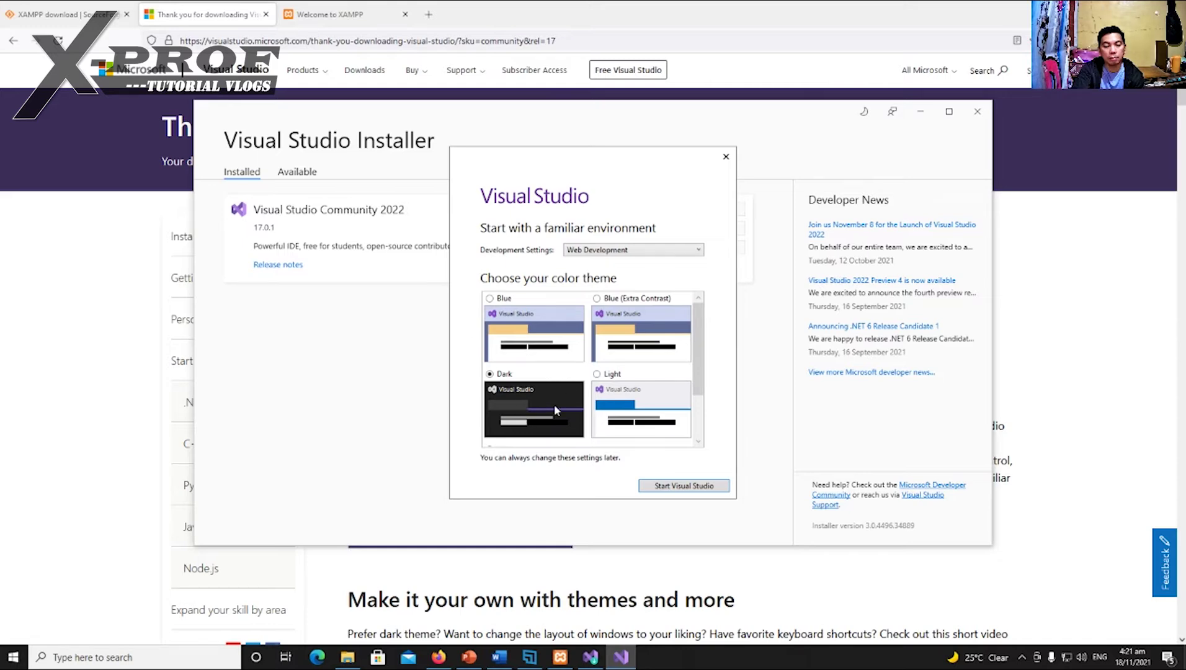
{"action": "left_click", "coordinate": [683, 489]}
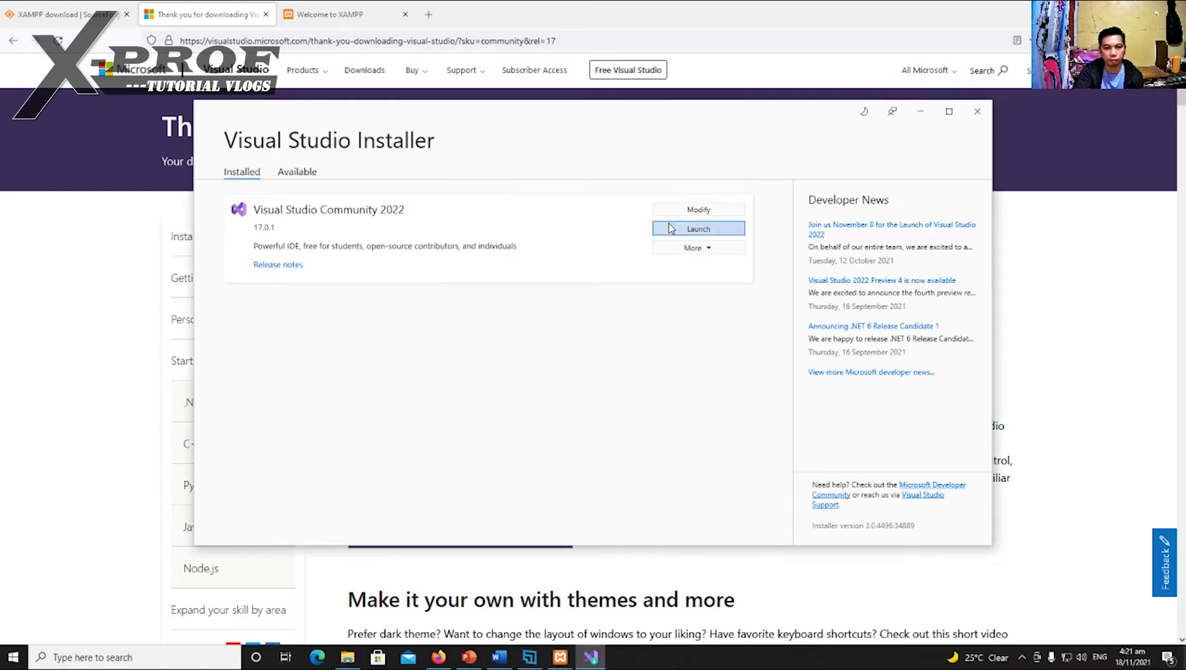
- Launch Visual Studio Community 2022 from the installer, close the installer, and continue without code into the main IDE window
{"action": "left_click", "coordinate": [670, 229]}
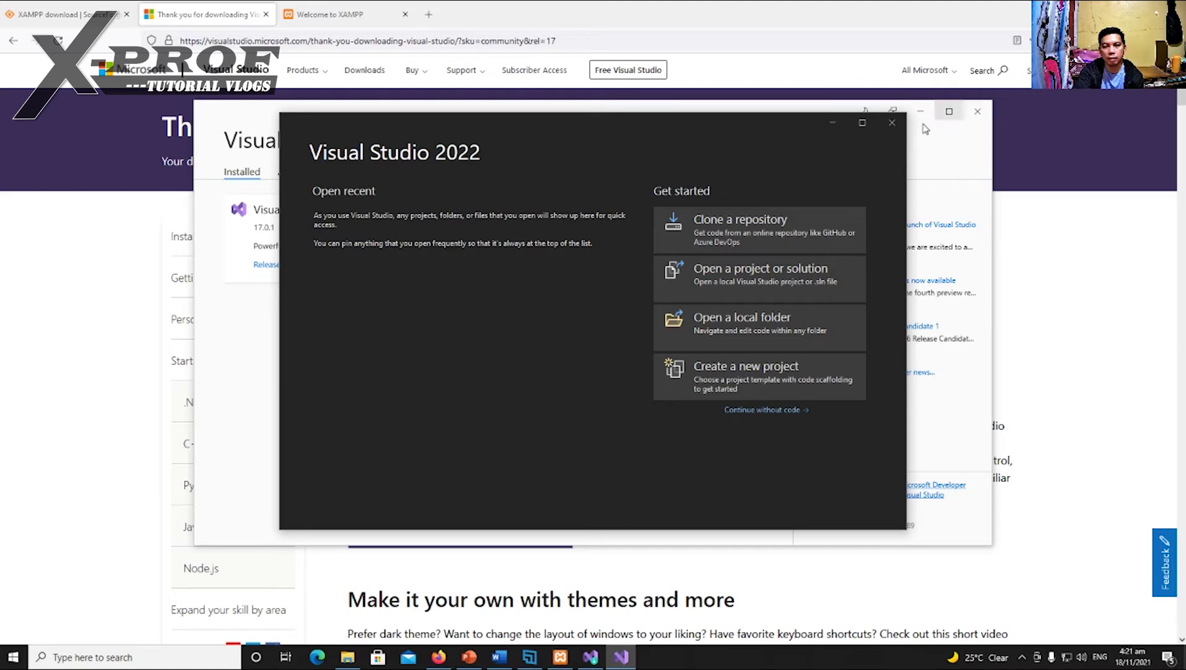
{"action": "left_click", "coordinate": [729, 408]}
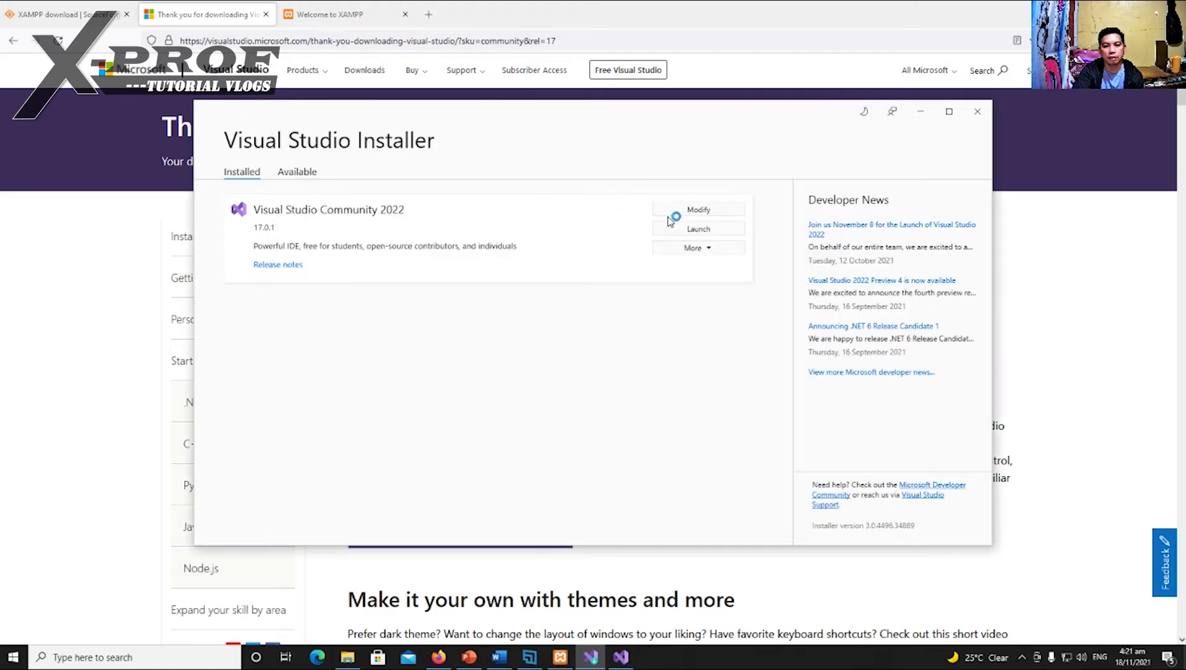
{"action": "left_click", "coordinate": [973, 116]}
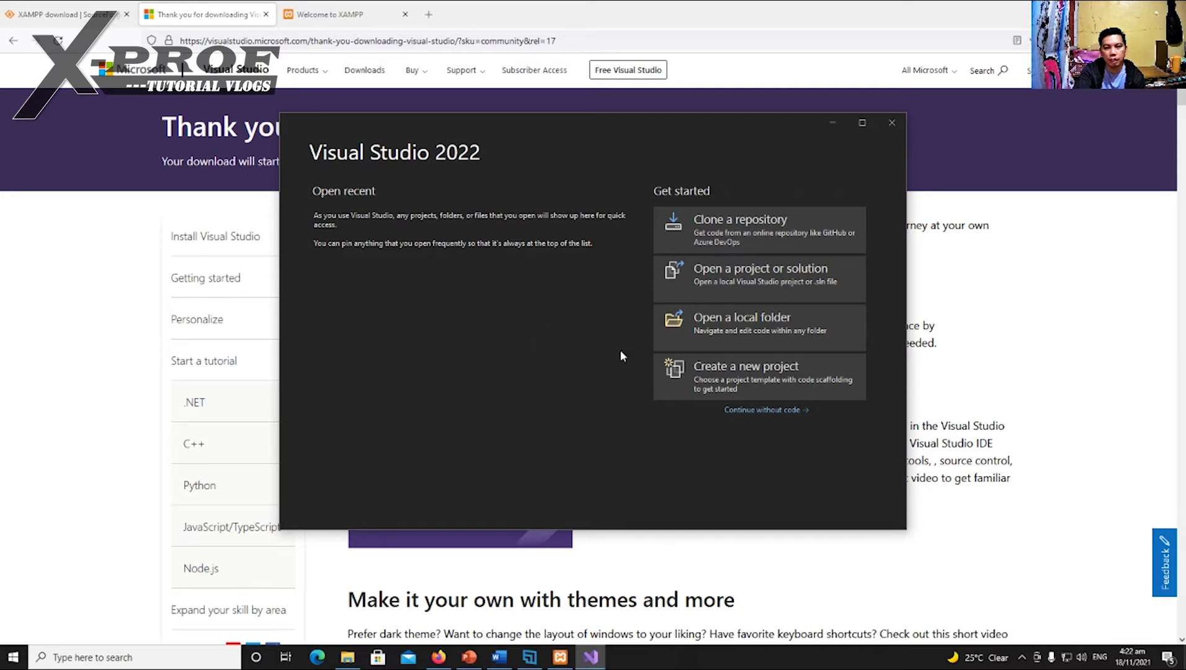
{"action": "left_click", "coordinate": [769, 410]}
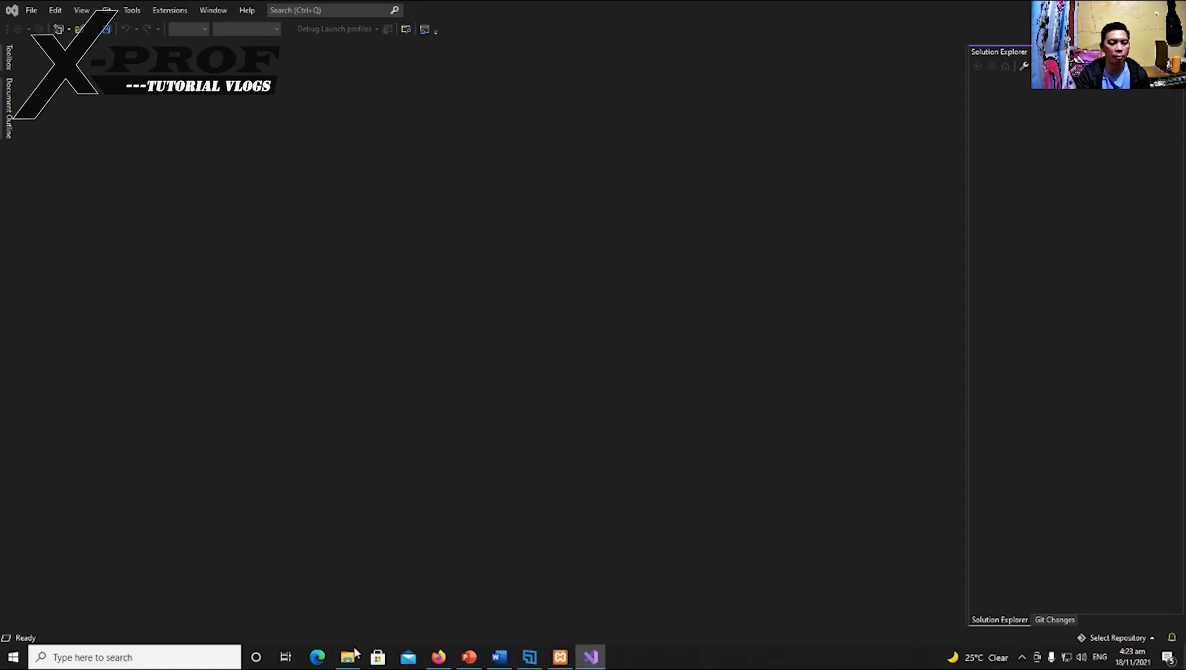
- In File Explorer, view the home PHP file from the htdocs MySimplePHP folder in Notepad and close it
{"action": "left_click", "coordinate": [349, 659]}
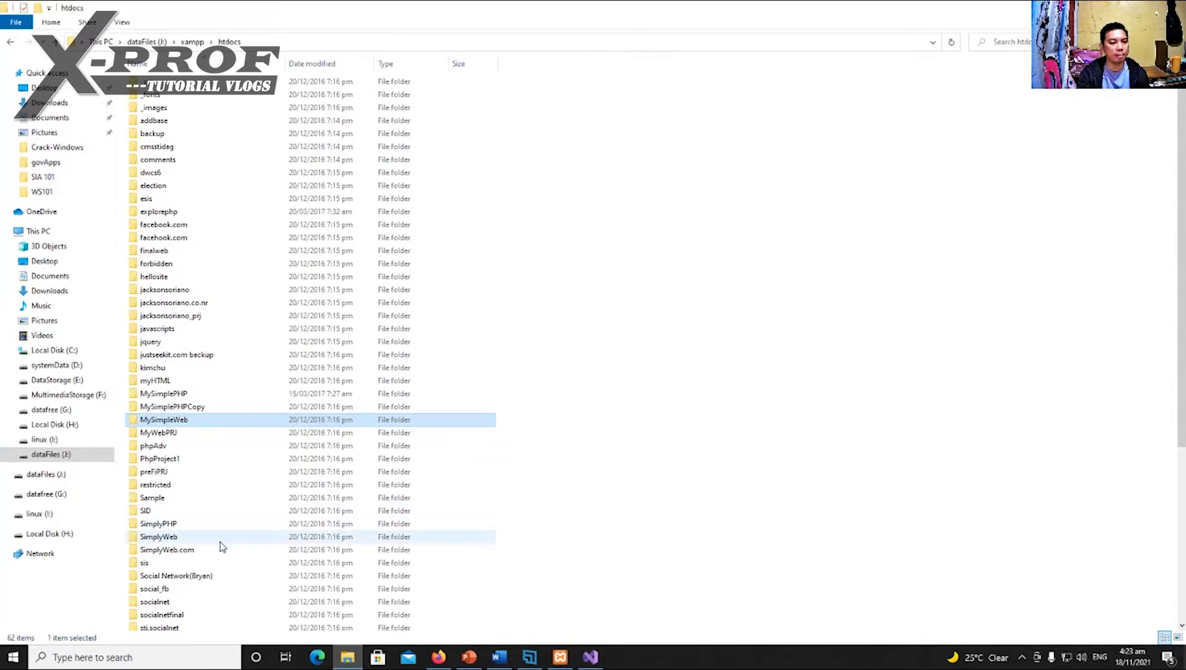
{"action": "double_click", "coordinate": [183, 398]}
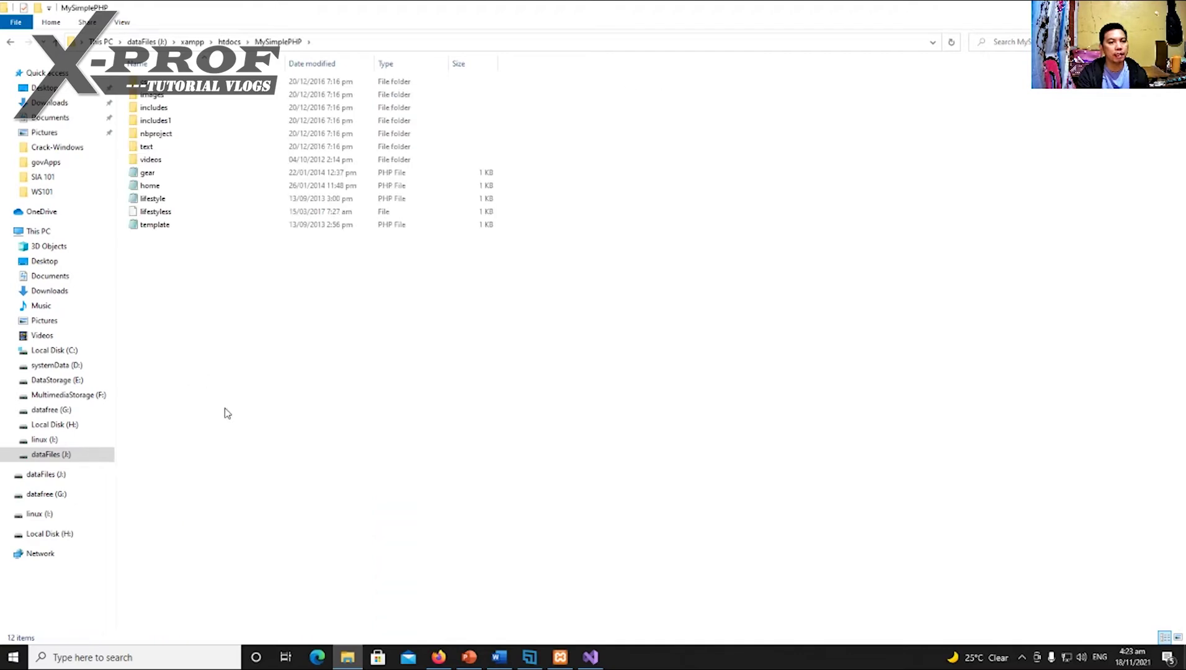
{"action": "left_click", "coordinate": [157, 188]}
{"action": "right_click", "coordinate": [157, 188]}
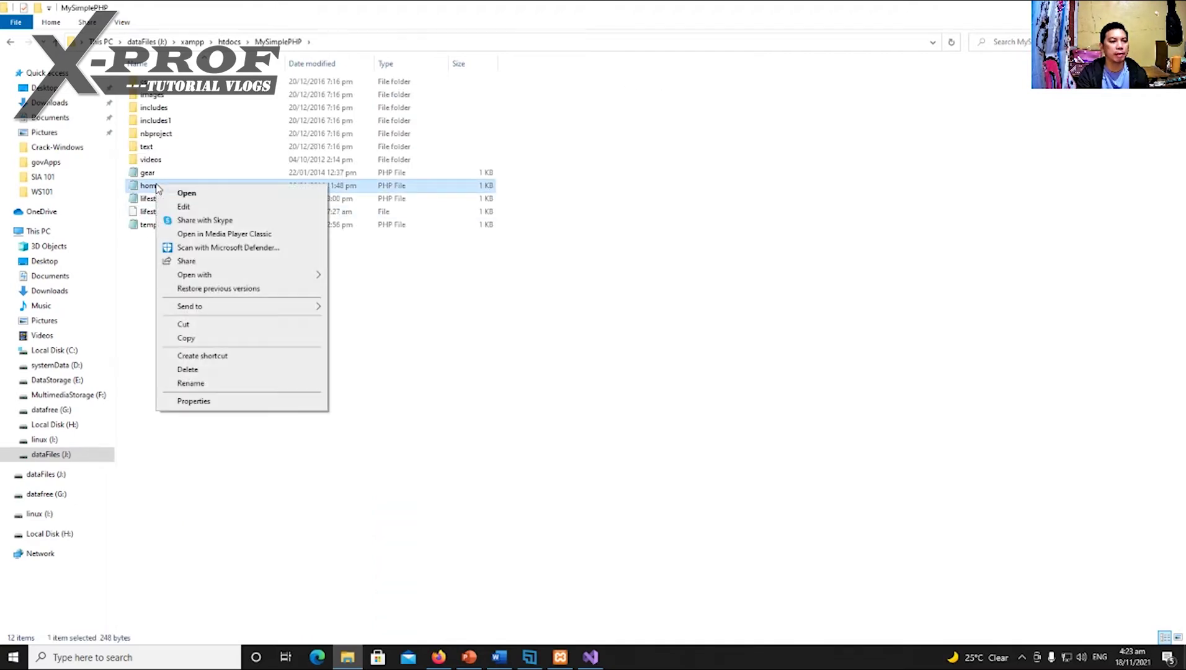
{"action": "left_click", "coordinate": [186, 206]}
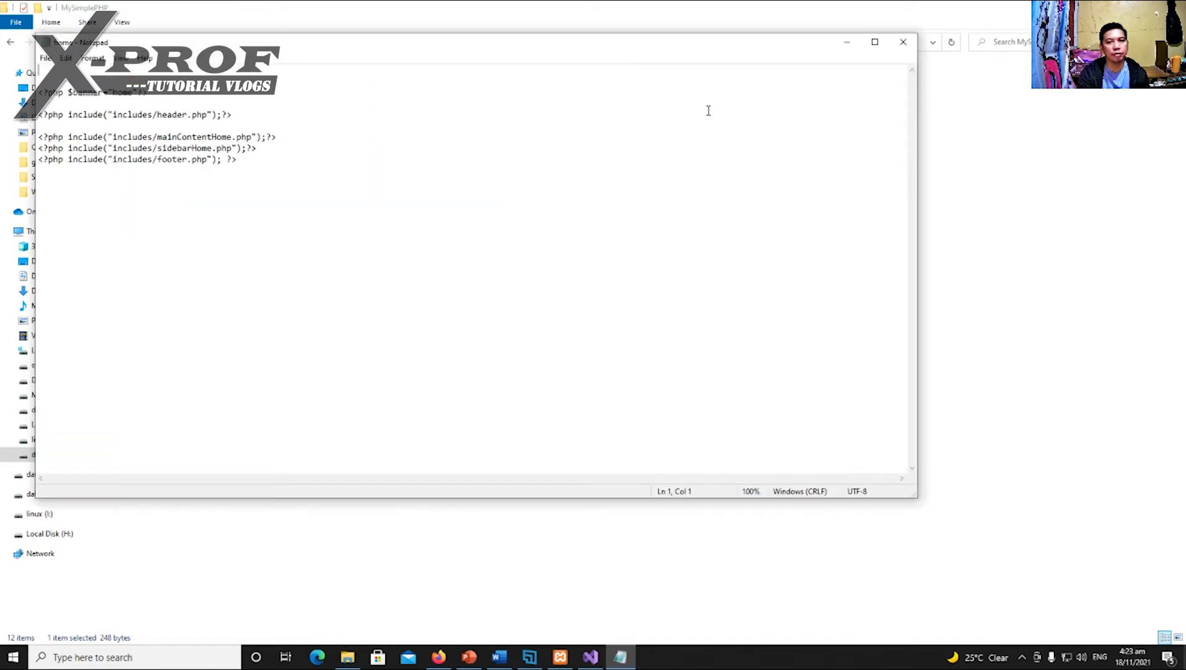
{"action": "left_click", "coordinate": [908, 50]}
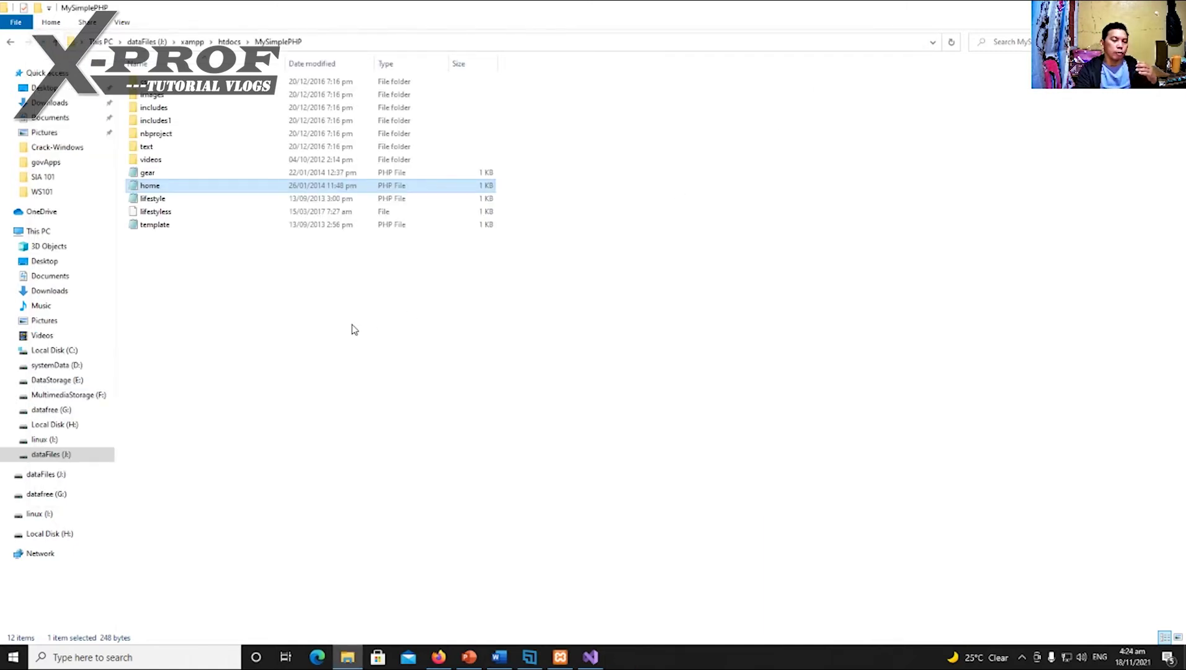
- Return to htdocs, go into the MySimpleWeb folder, and open its home HTML file with Notepad
{"action": "left_click", "coordinate": [55, 42]}
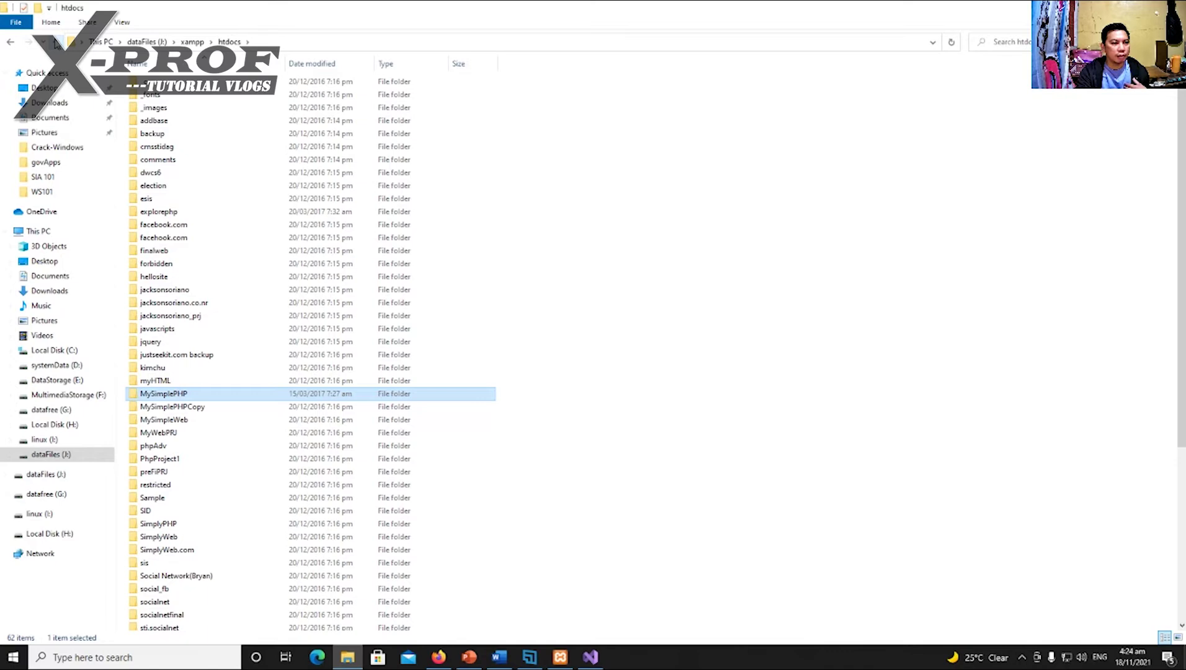
{"action": "left_click", "coordinate": [180, 420]}
{"action": "double_click", "coordinate": [179, 420]}
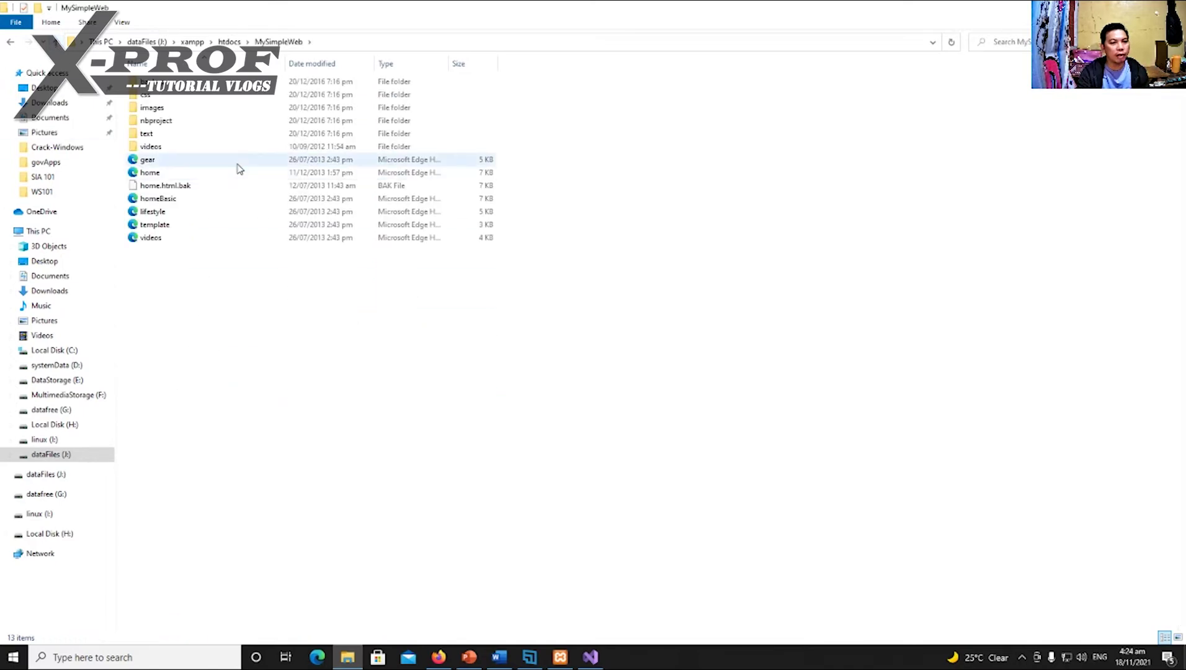
{"action": "left_click", "coordinate": [159, 173]}
{"action": "right_click", "coordinate": [161, 176]}
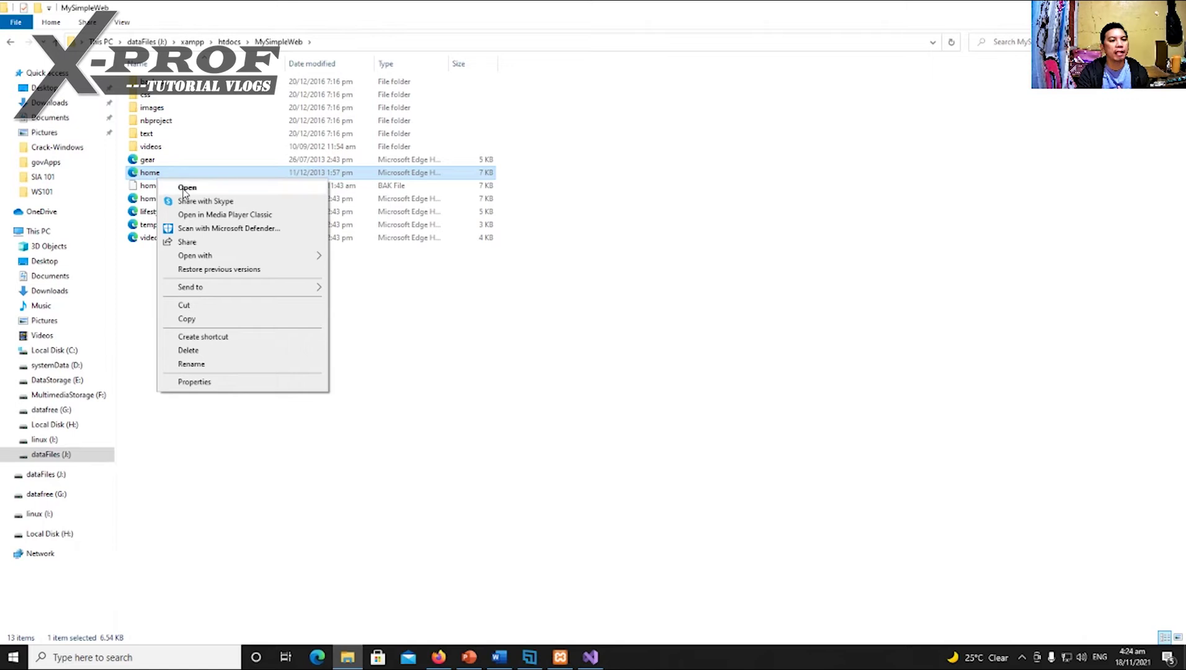
{"action": "mouse_move", "coordinate": [237, 261]}
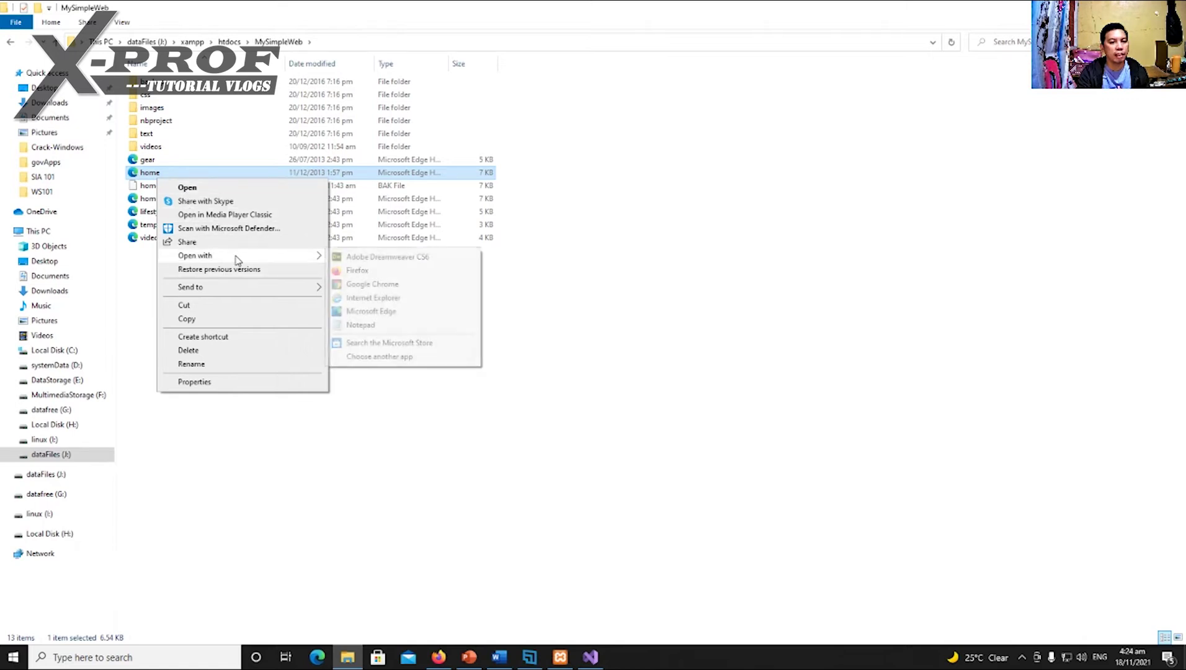
{"action": "left_click", "coordinate": [384, 325]}
- Read through the HTML source of the home page in Notepad and close the file
{"action": "scroll", "coordinate": [387, 283], "scroll_direction": "down", "scroll_amount": 20}
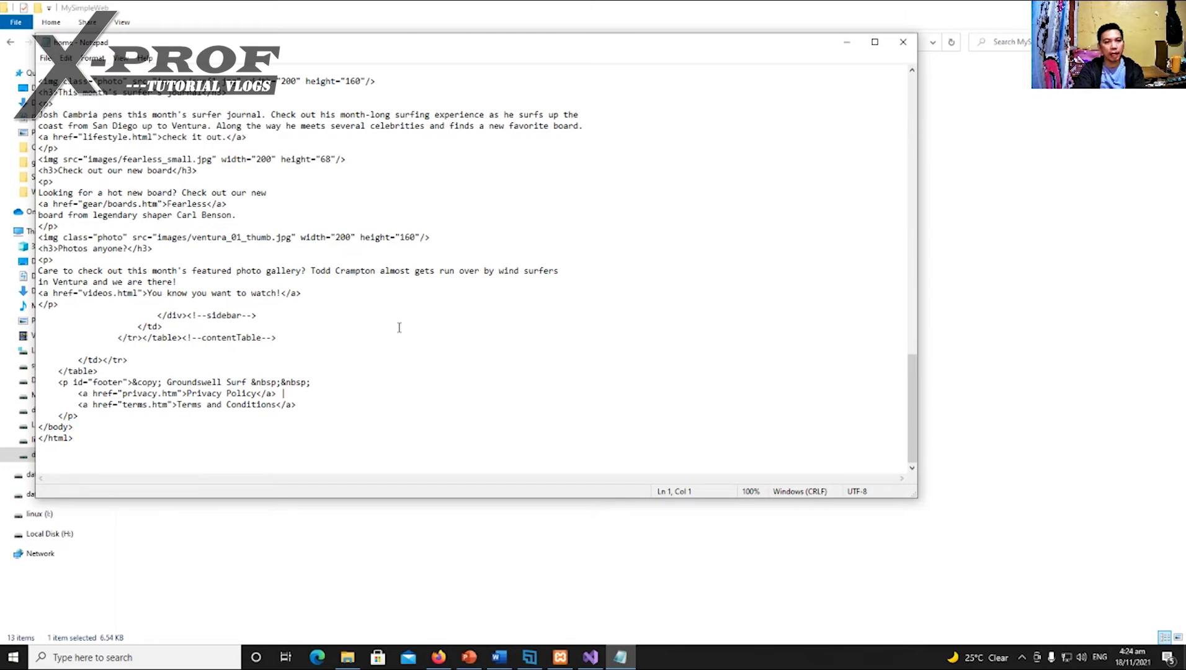
{"action": "scroll", "coordinate": [372, 347], "scroll_direction": "up", "scroll_amount": 15}
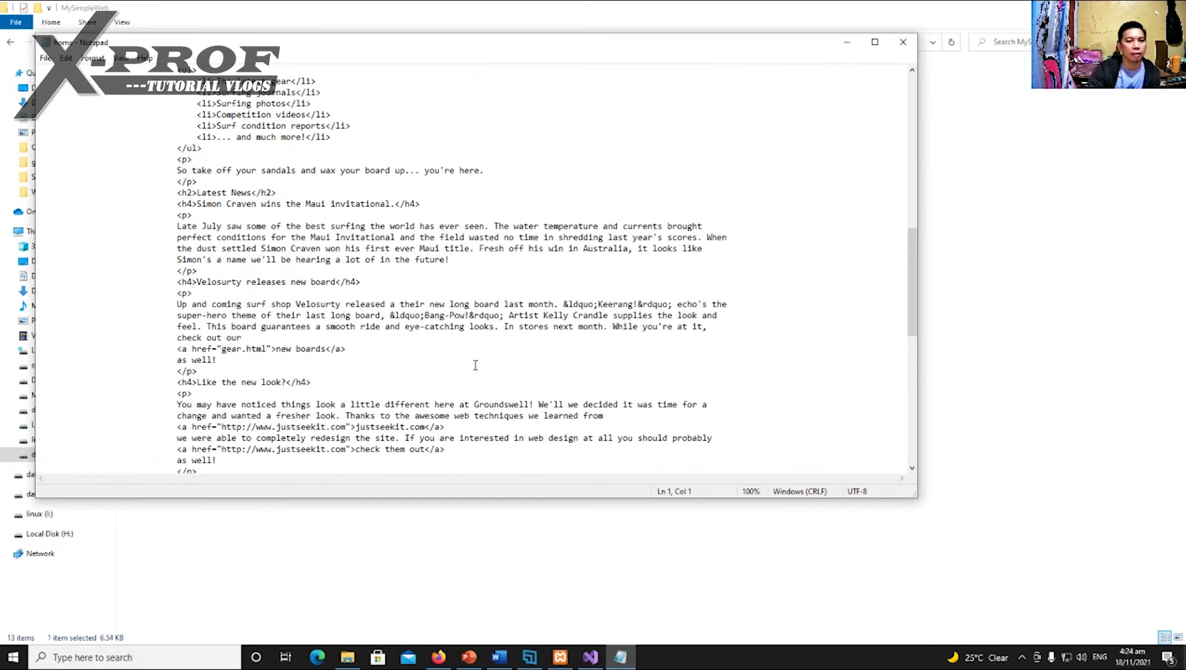
{"action": "scroll", "coordinate": [388, 330], "scroll_direction": "up", "scroll_amount": 1}
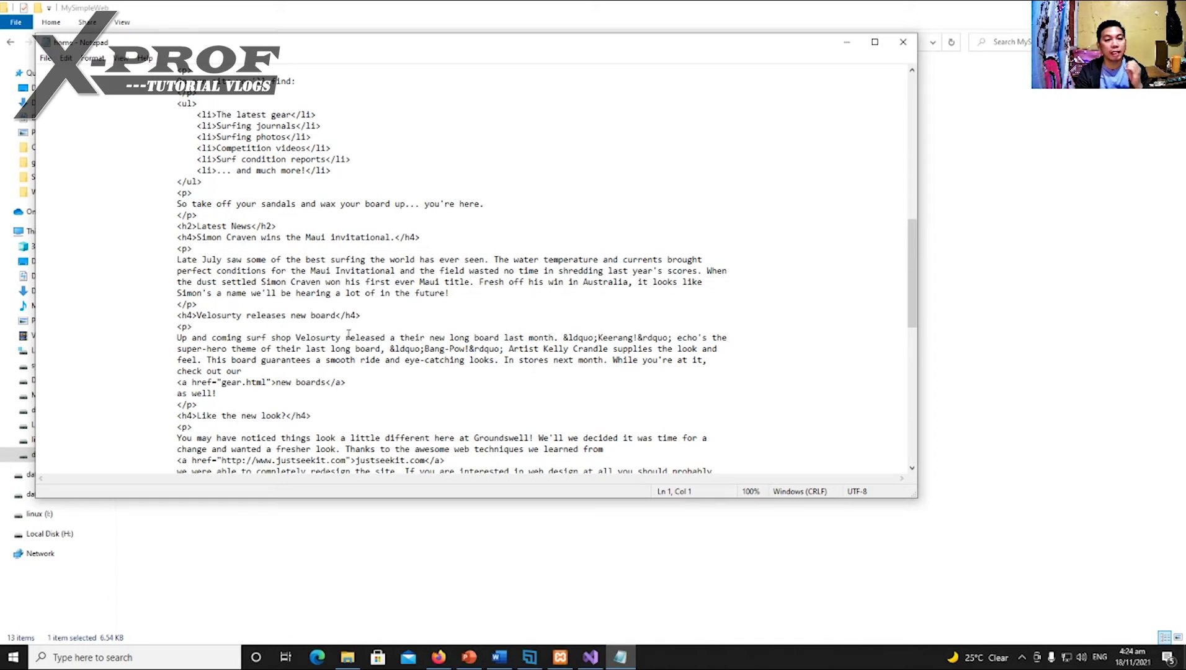
{"action": "scroll", "coordinate": [397, 302], "scroll_direction": "up", "scroll_amount": 15}
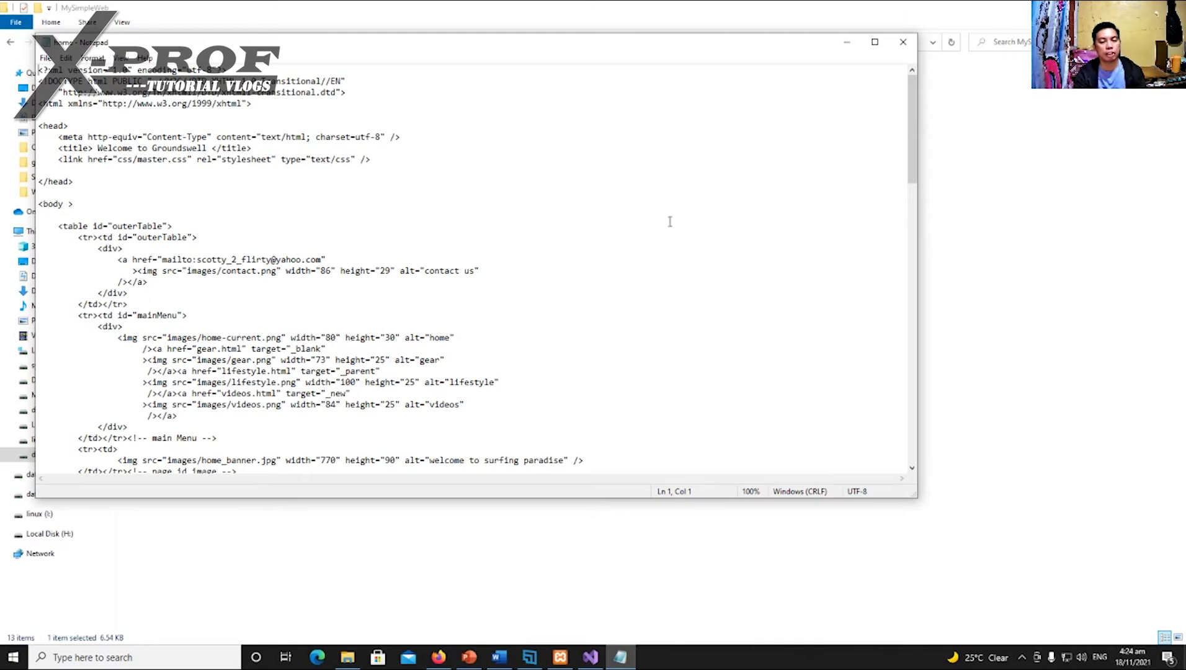
{"action": "scroll", "coordinate": [369, 246], "scroll_direction": "down", "scroll_amount": 5}
{"action": "scroll", "coordinate": [374, 249], "scroll_direction": "down", "scroll_amount": 12}
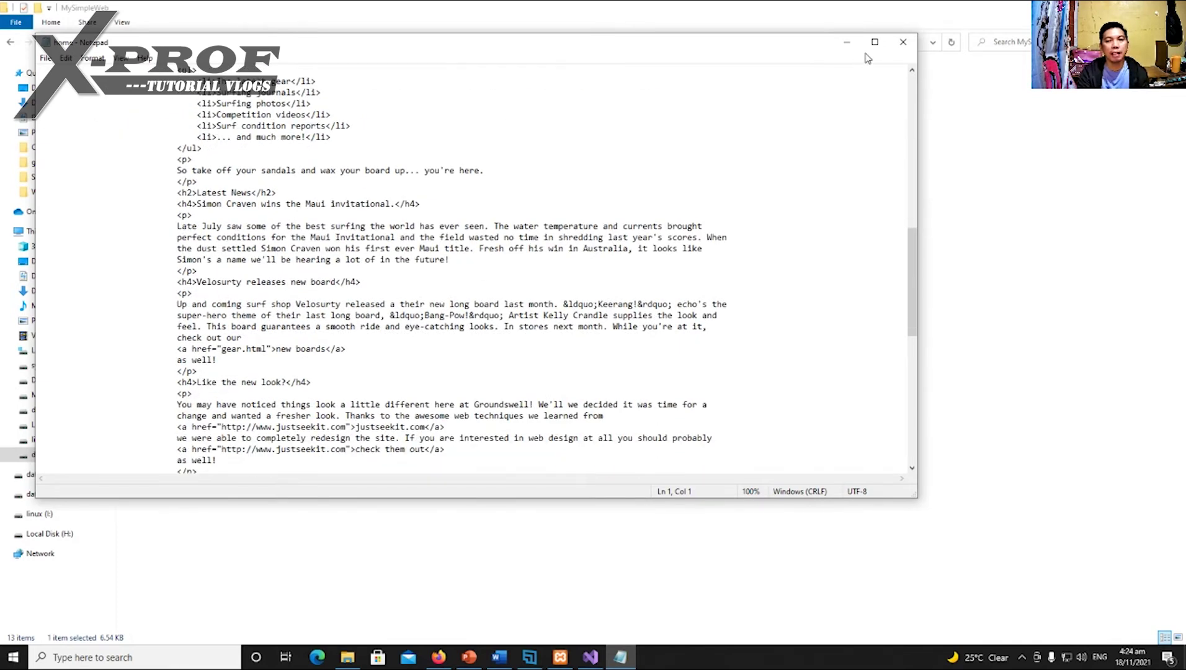
{"action": "left_click", "coordinate": [901, 54]}
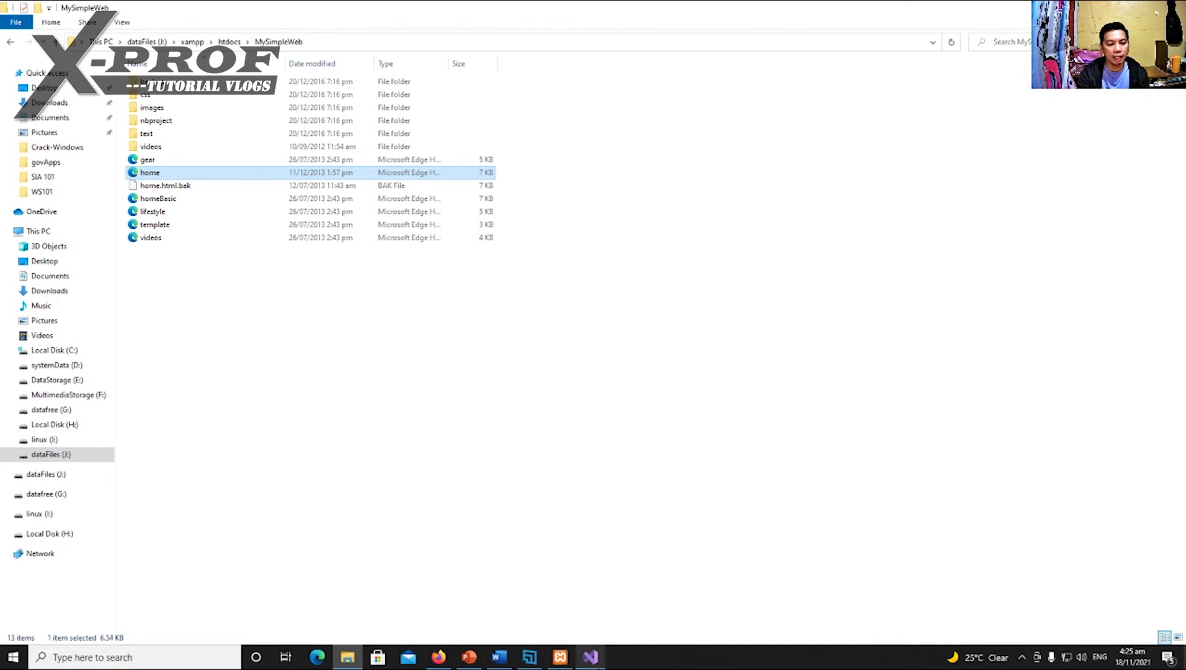
- Look through the apps offered for opening MySimpleWeb's home HTML file, and dismiss the chooser without picking one
{"action": "left_click", "coordinate": [590, 659]}
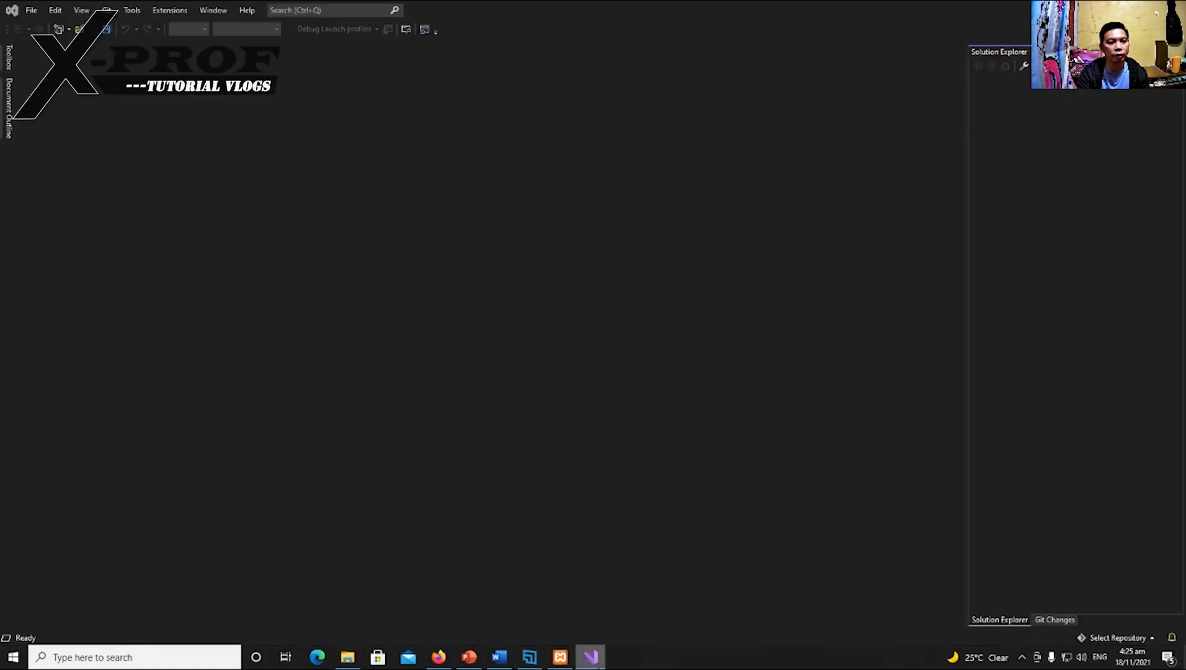
{"action": "left_click", "coordinate": [590, 659]}
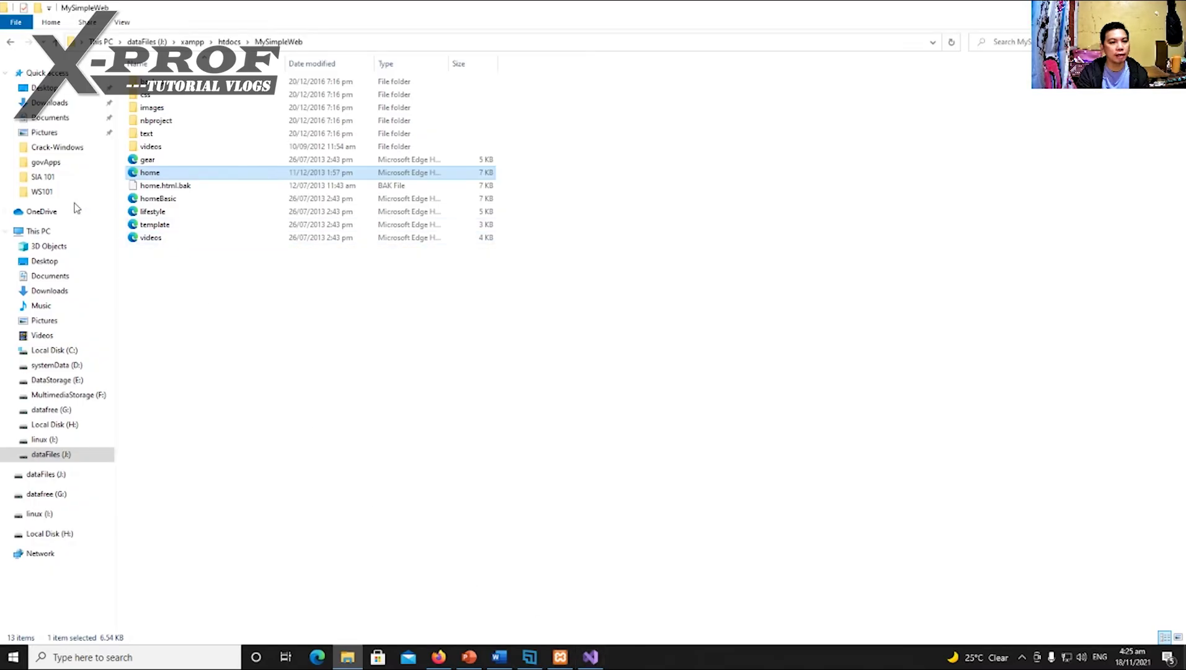
{"action": "right_click", "coordinate": [145, 175]}
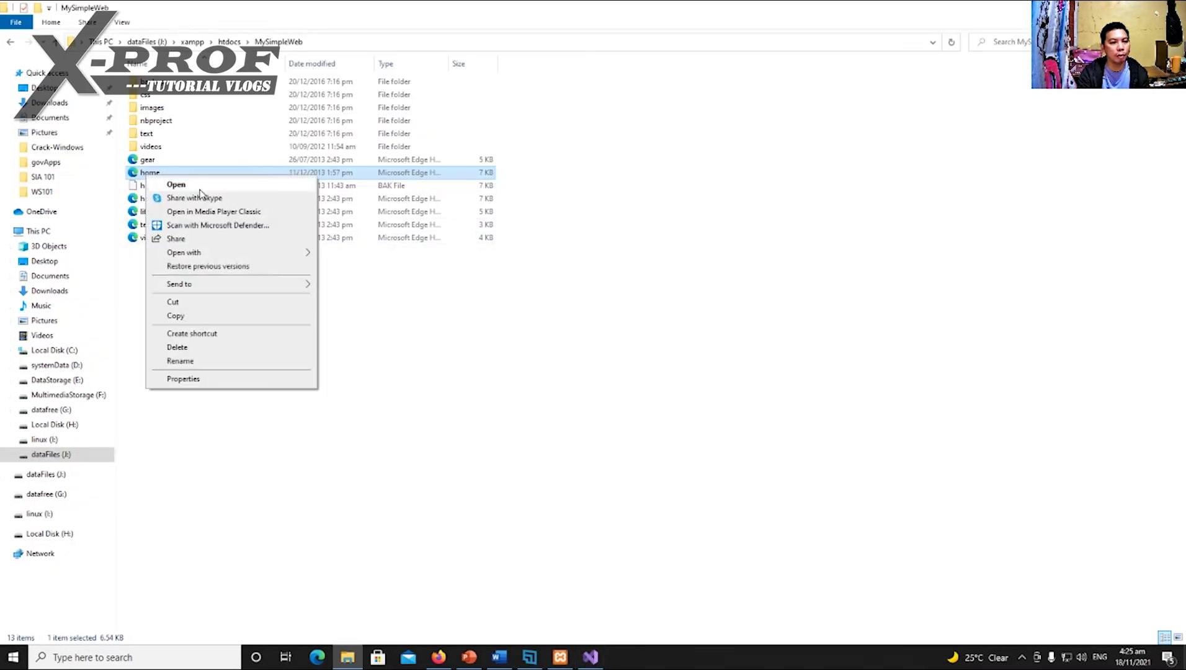
{"action": "mouse_move", "coordinate": [233, 254]}
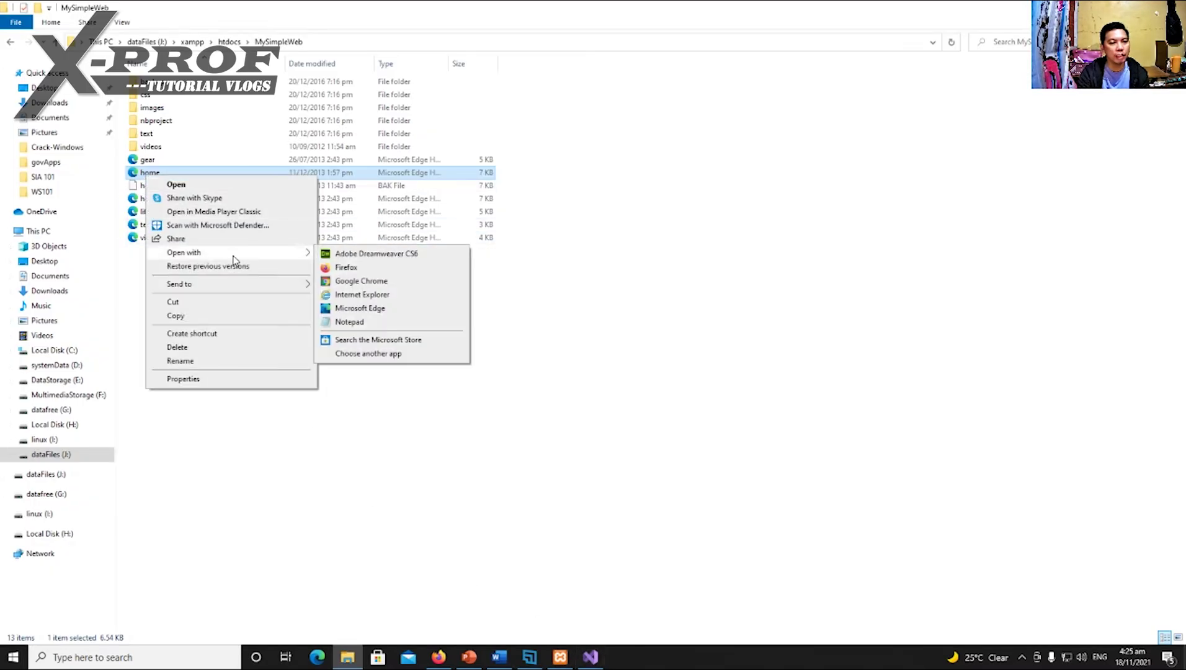
{"action": "left_click", "coordinate": [375, 354]}
{"action": "scroll", "coordinate": [575, 350], "scroll_direction": "down", "scroll_amount": 1}
{"action": "scroll", "coordinate": [575, 351], "scroll_direction": "down", "scroll_amount": 1}
{"action": "left_click", "coordinate": [532, 403]}
{"action": "scroll", "coordinate": [534, 390], "scroll_direction": "down", "scroll_amount": 5}
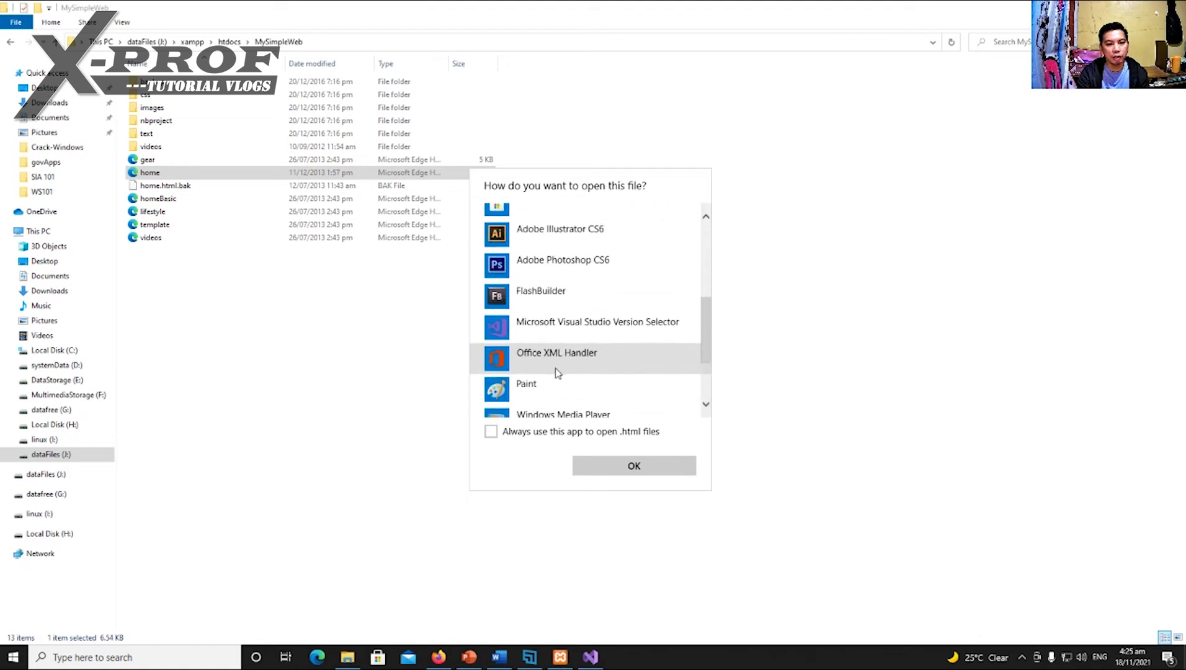
{"action": "scroll", "coordinate": [559, 334], "scroll_direction": "down", "scroll_amount": 2}
{"action": "scroll", "coordinate": [567, 341], "scroll_direction": "up", "scroll_amount": 1}
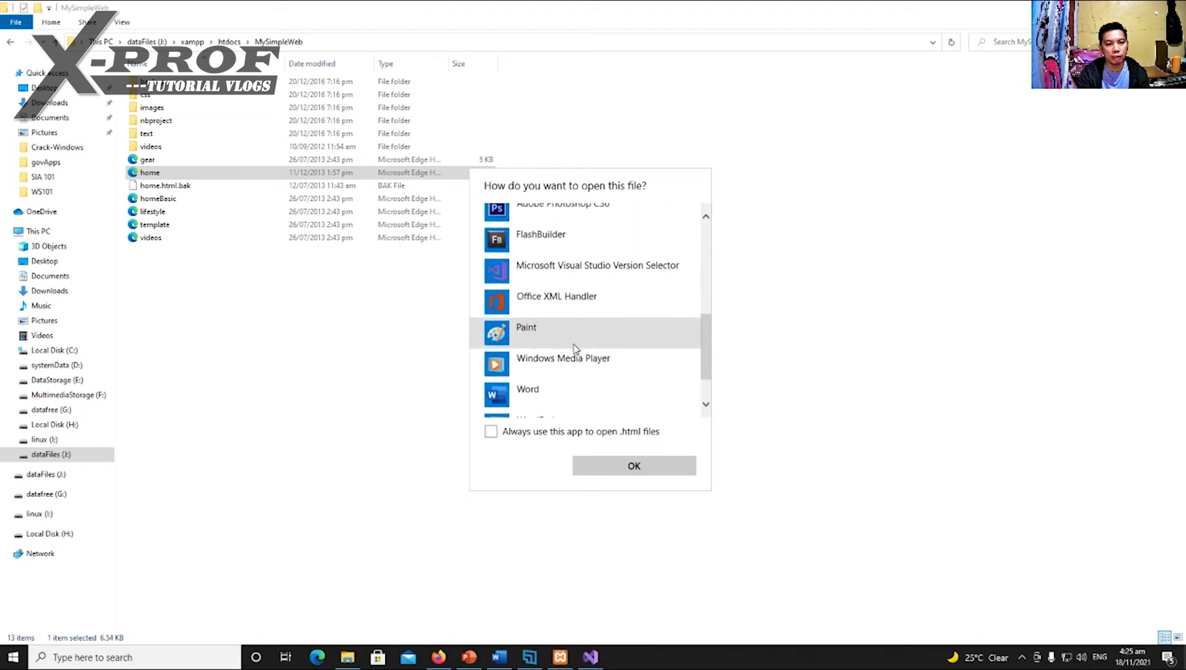
{"action": "scroll", "coordinate": [575, 350], "scroll_direction": "up", "scroll_amount": 8}
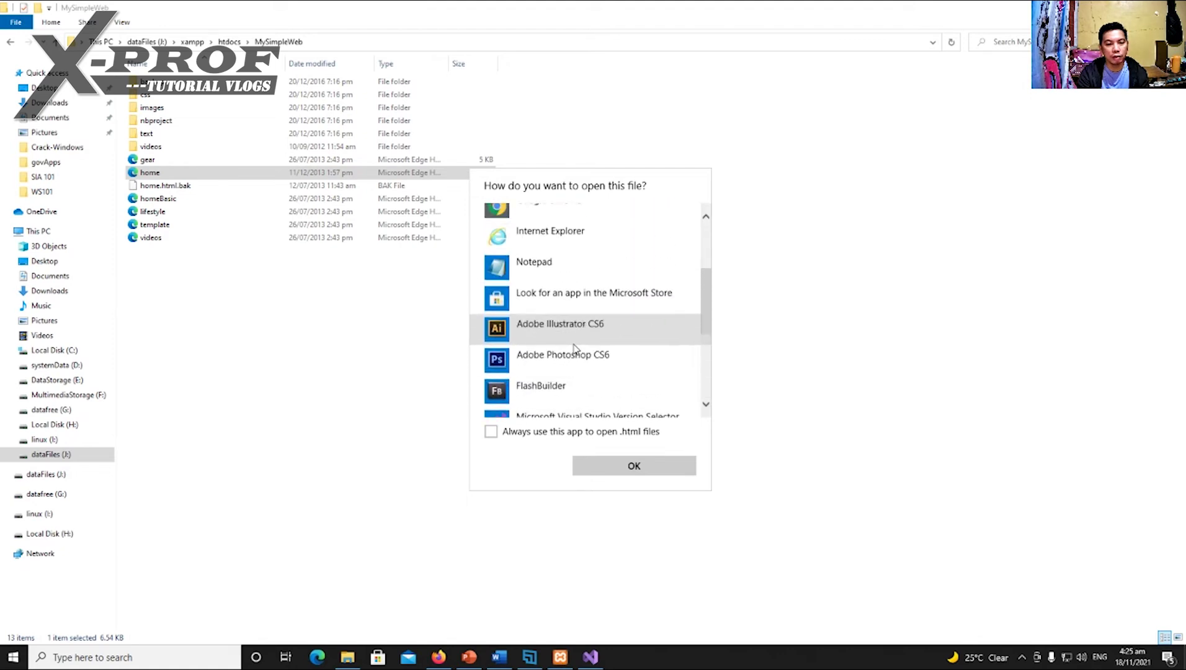
{"action": "left_click", "coordinate": [863, 283]}
{"action": "left_click", "coordinate": [591, 657]}
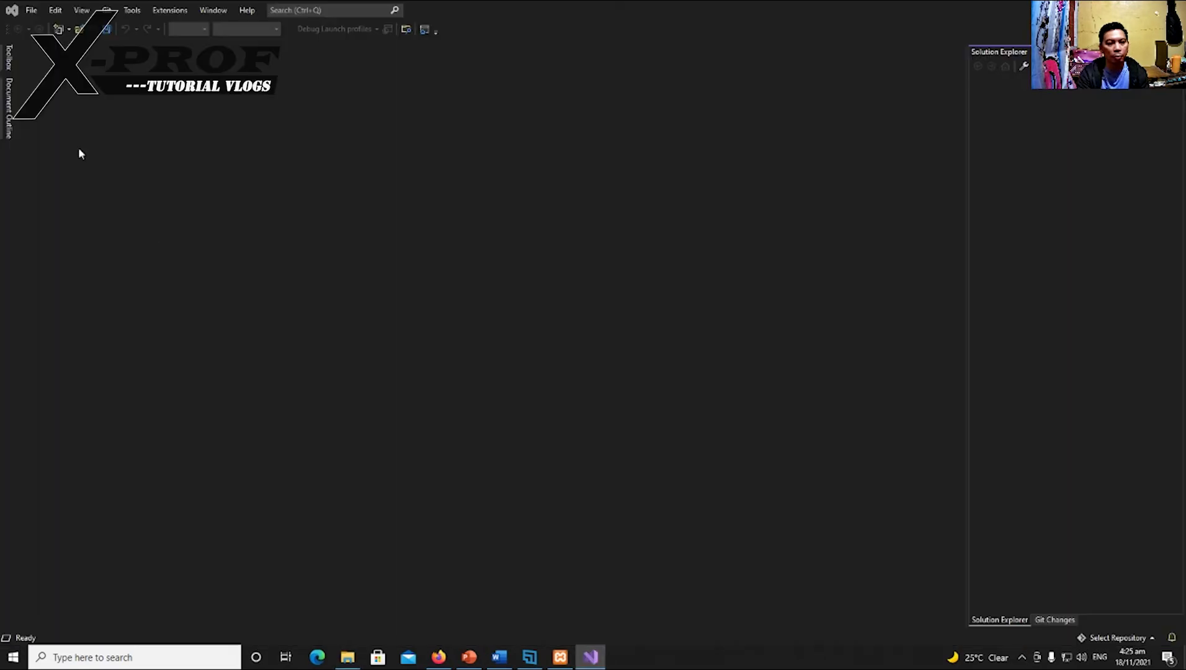
{"action": "left_click", "coordinate": [31, 10]}
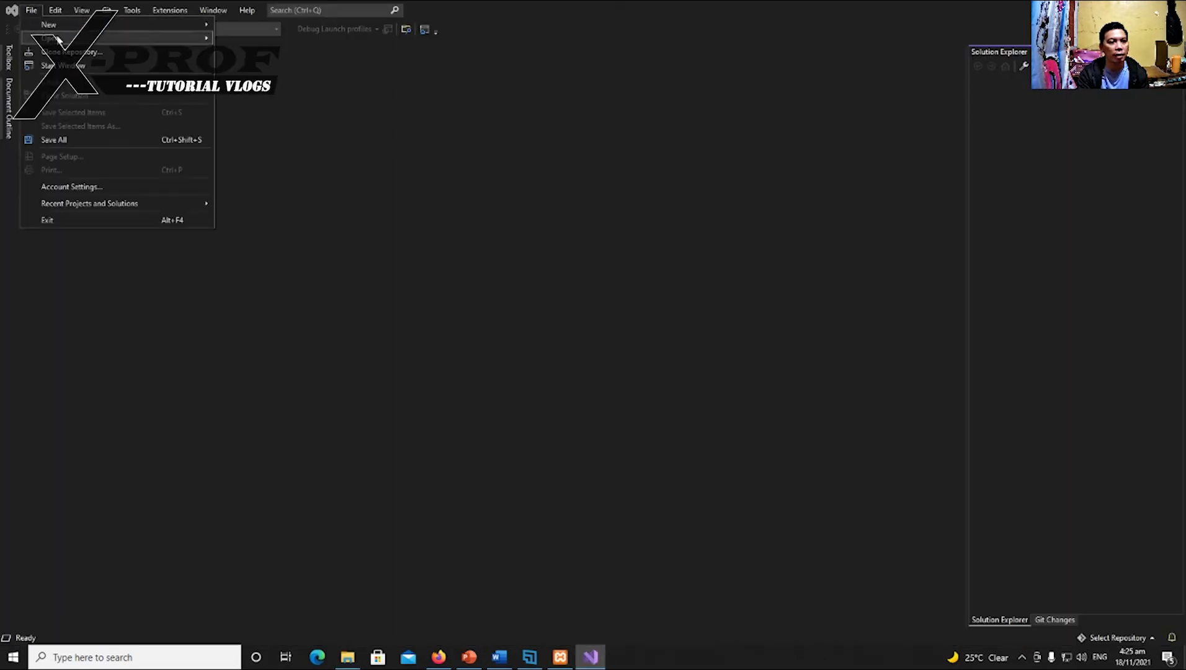
{"action": "mouse_move", "coordinate": [59, 39]}
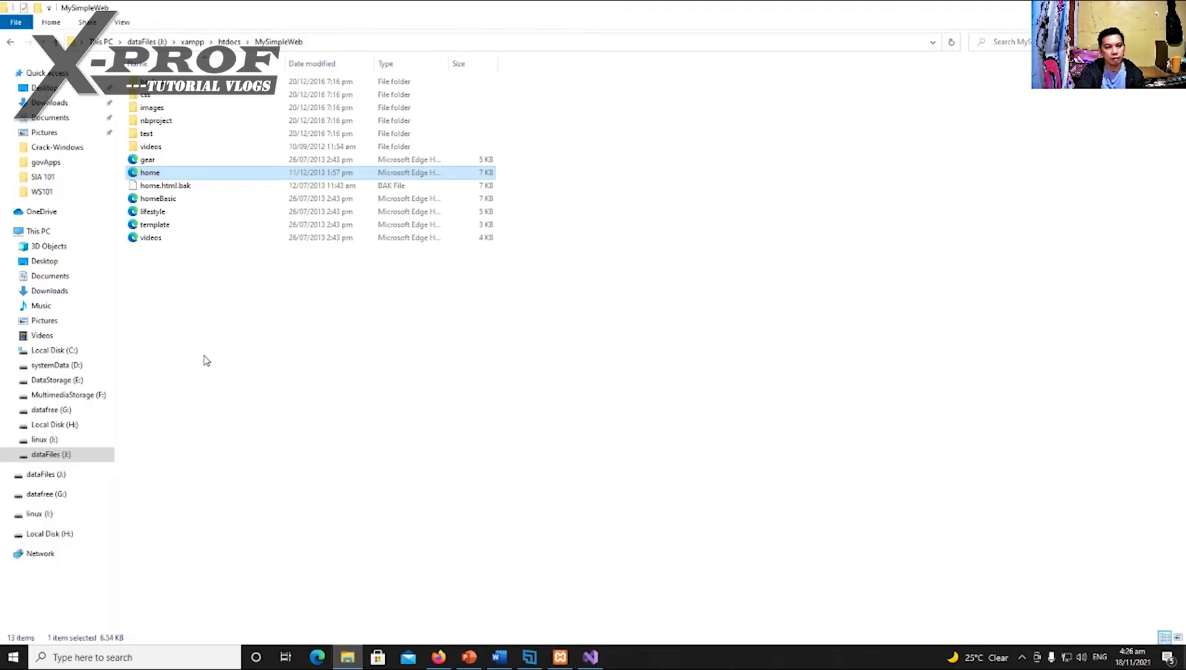
{"action": "left_click", "coordinate": [590, 657]}
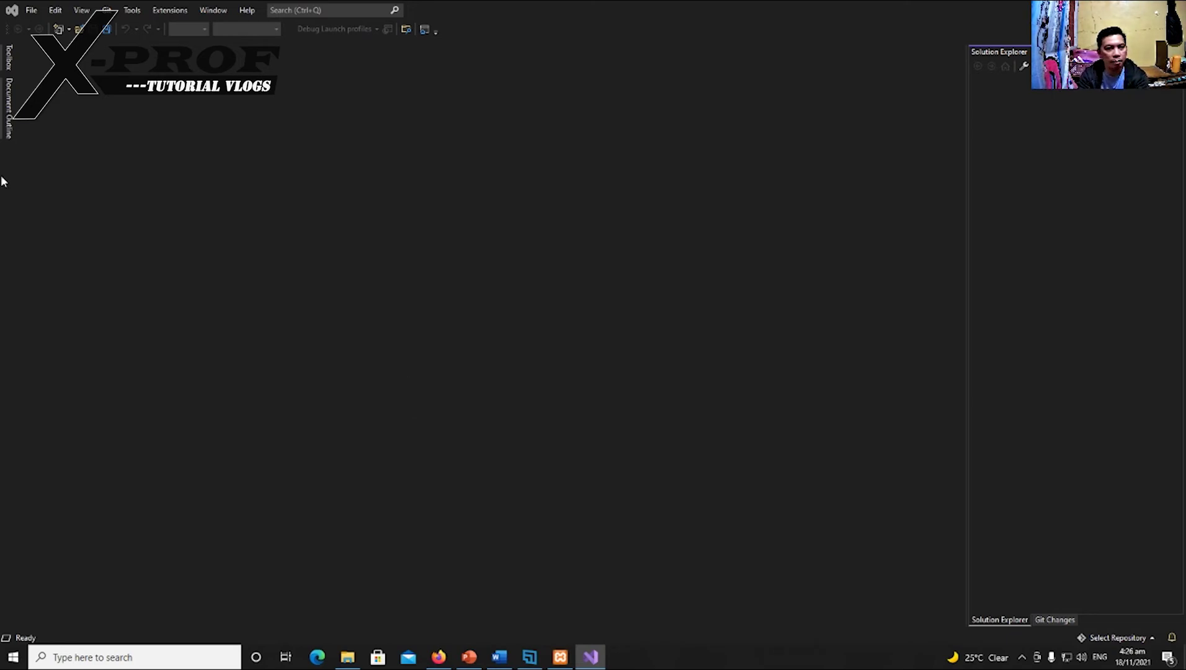
{"action": "mouse_move", "coordinate": [347, 657]}
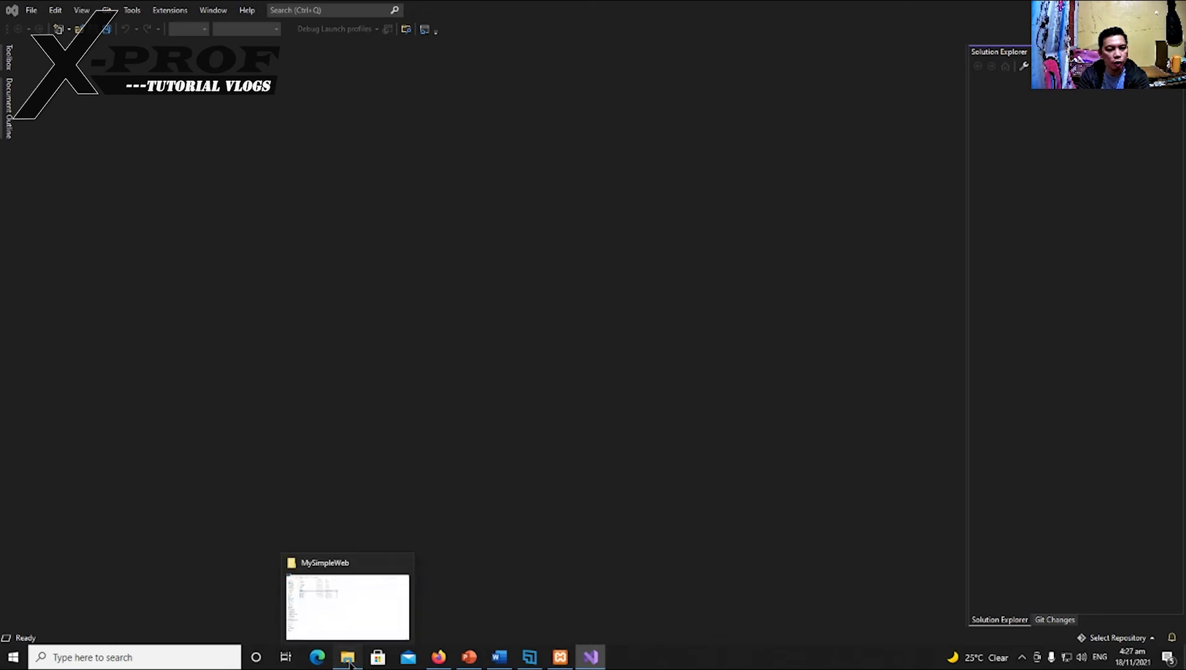
{"action": "left_click", "coordinate": [292, 564]}
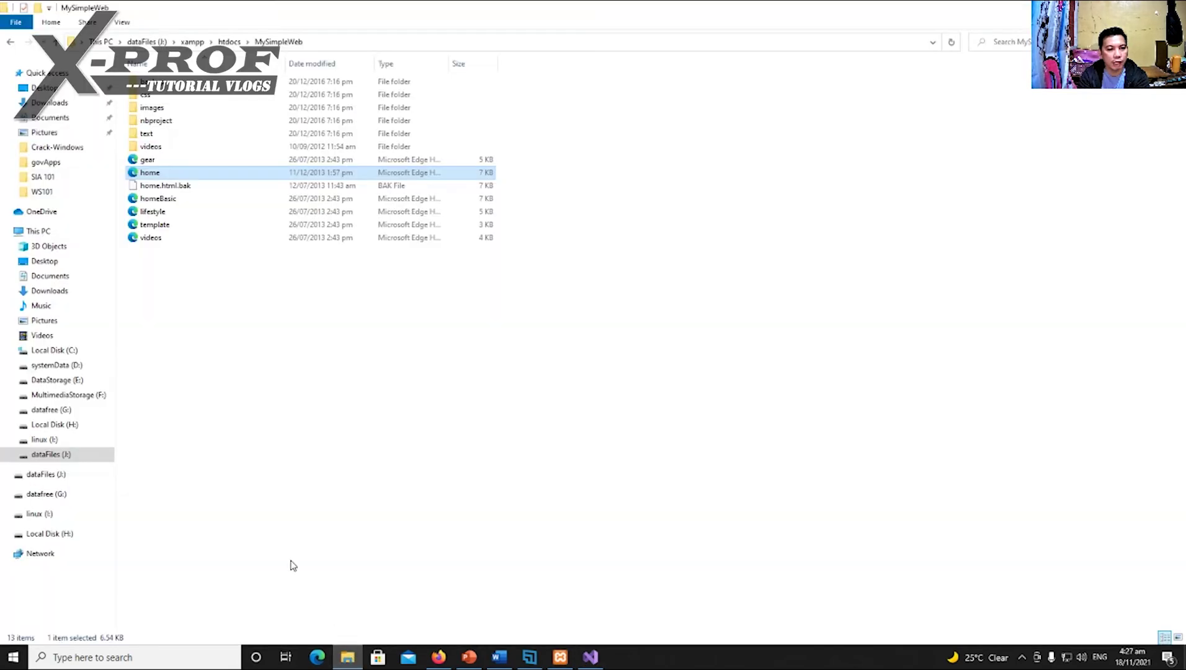
- Go up to the htdocs folder on the dataFiles (J:) drive and copy the MySimplePHP and MySimpleWeb folders
{"action": "left_click", "coordinate": [57, 42]}
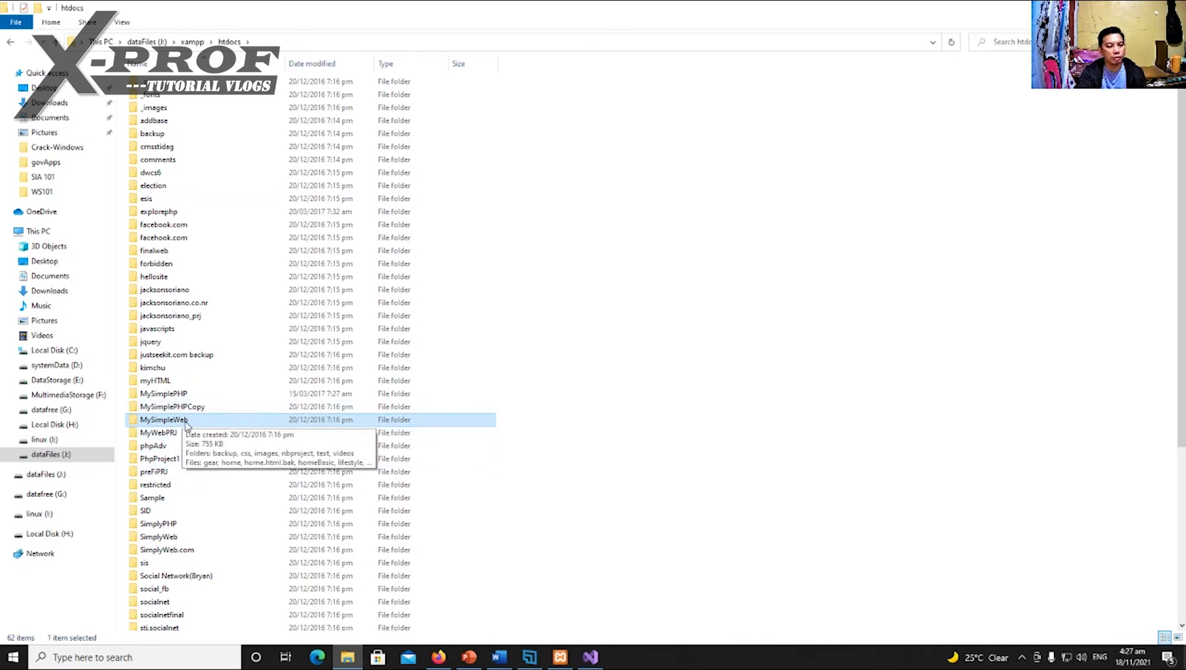
{"action": "left_click", "coordinate": [188, 422]}
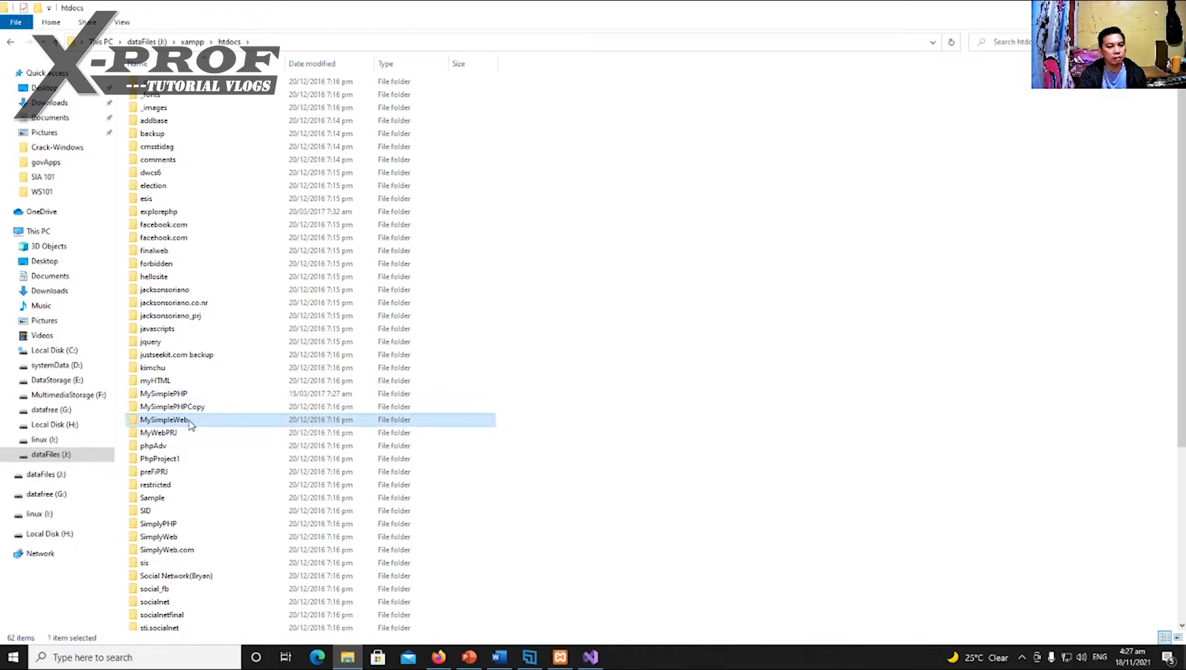
{"action": "left_click", "coordinate": [189, 420]}
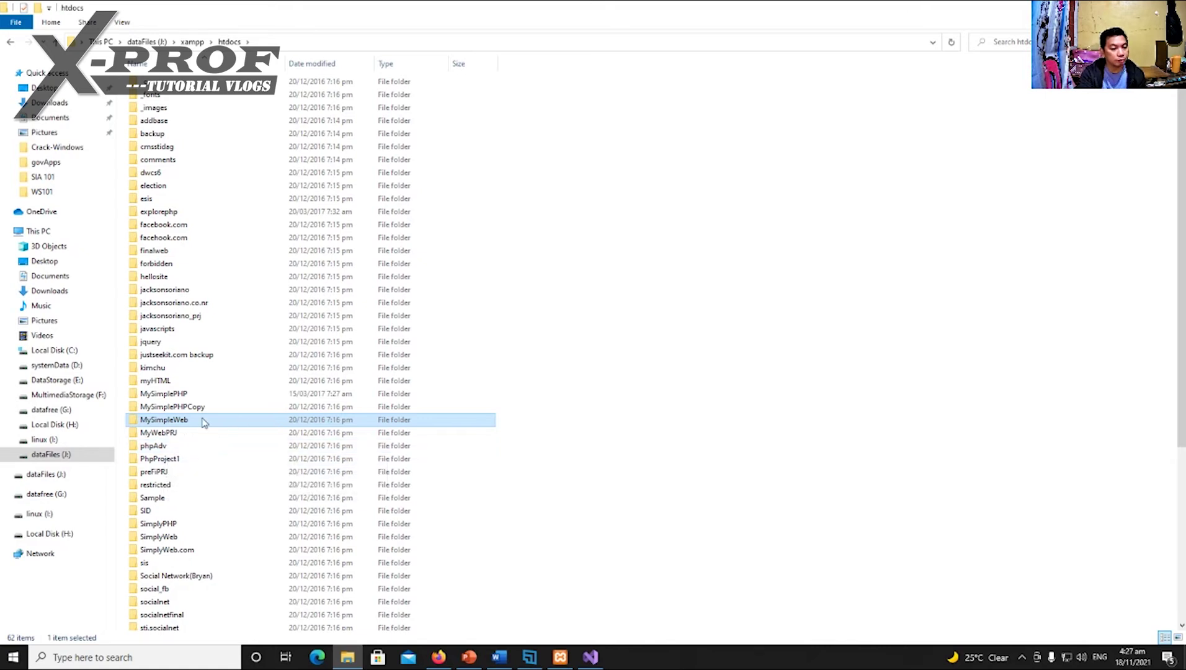
{"action": "left_click", "coordinate": [184, 397], "text": "ctrl"}
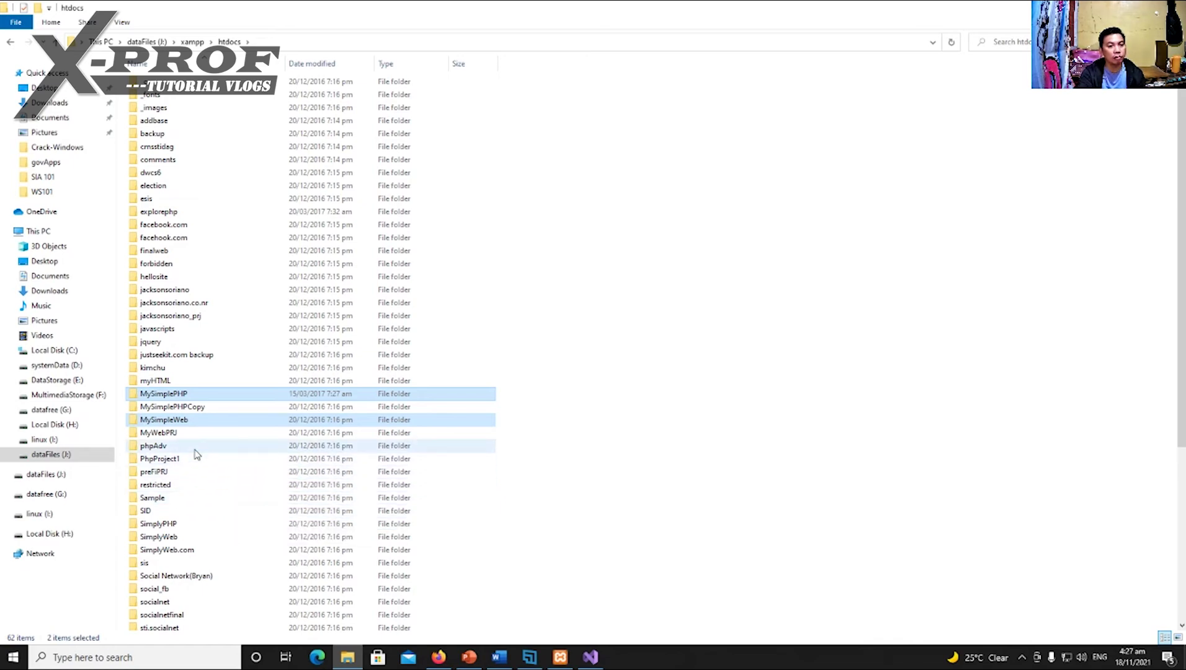
- Paste the copied MySimplePHP and MySimpleWeb folders into C:\xampp\htdocs, and go into the pasted MySimpleWeb folder
{"action": "left_click", "coordinate": [73, 352]}
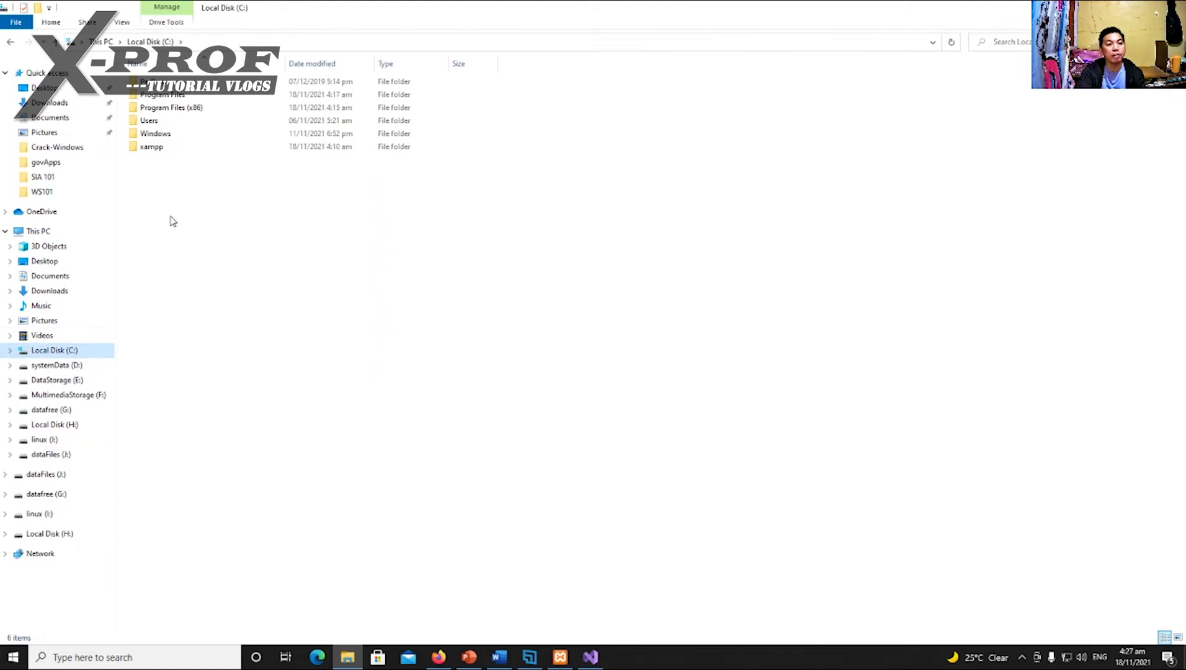
{"action": "double_click", "coordinate": [149, 152]}
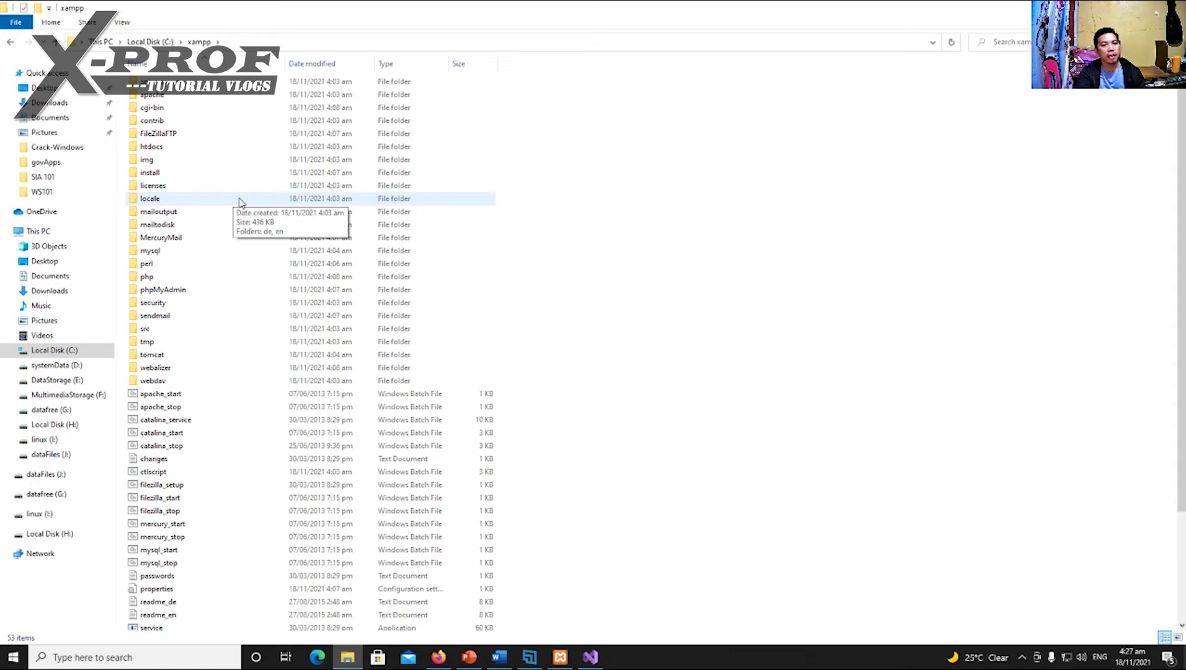
{"action": "double_click", "coordinate": [176, 152]}
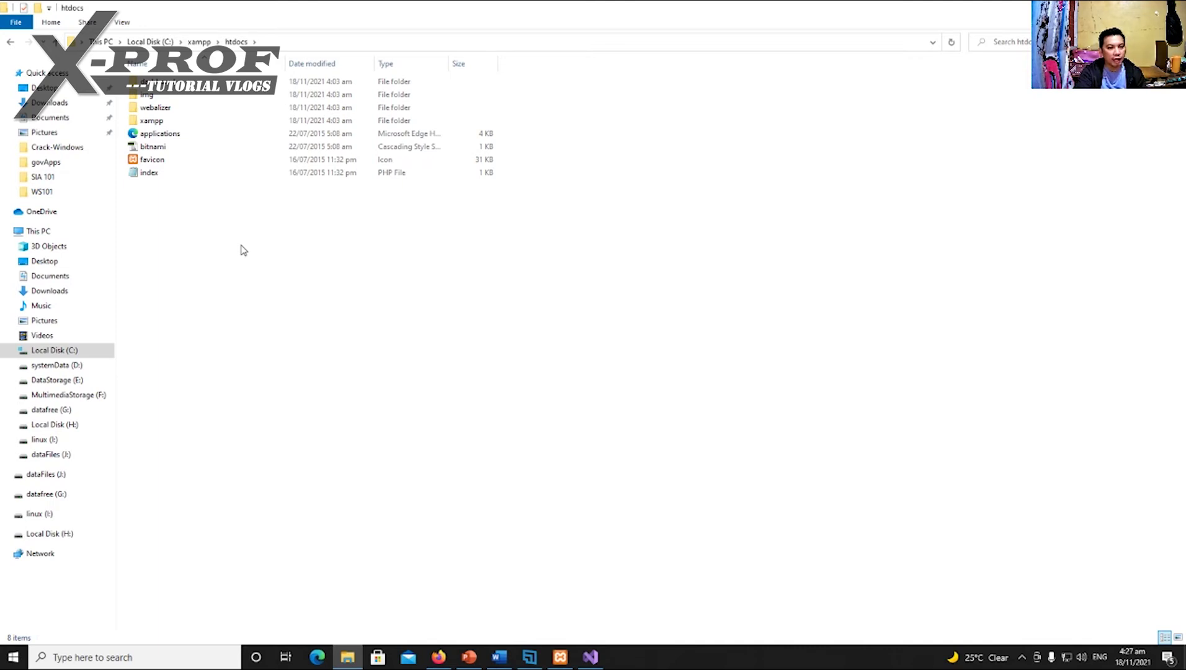
{"action": "key", "text": "ctrl+v"}
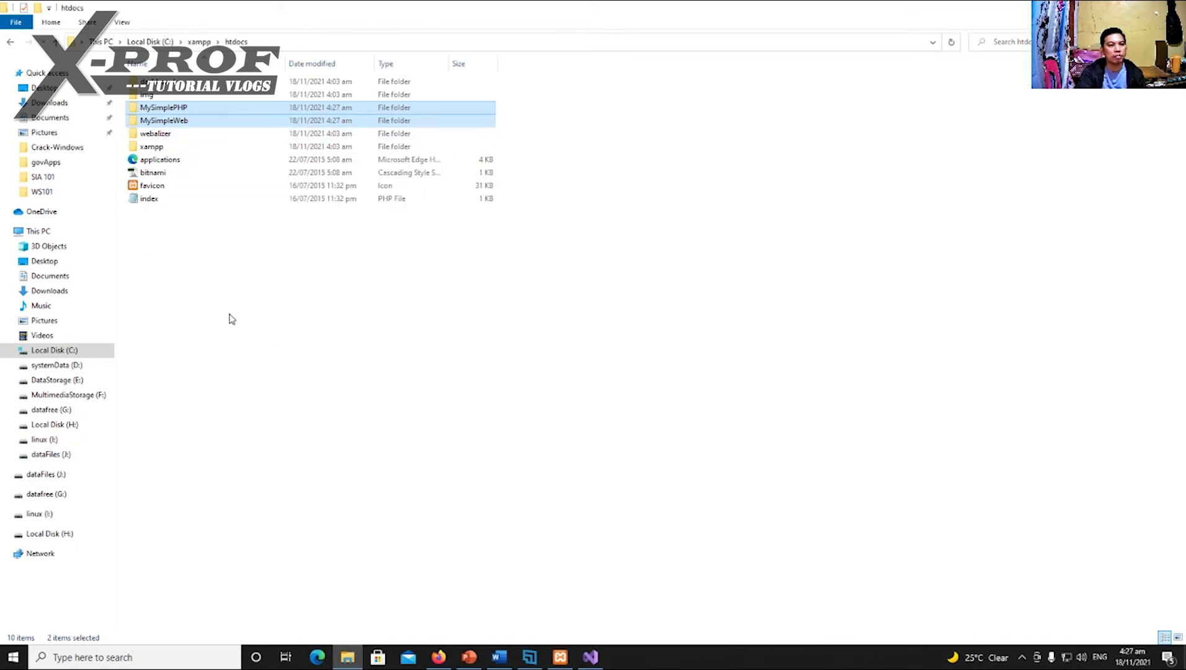
{"action": "left_click", "coordinate": [217, 297]}
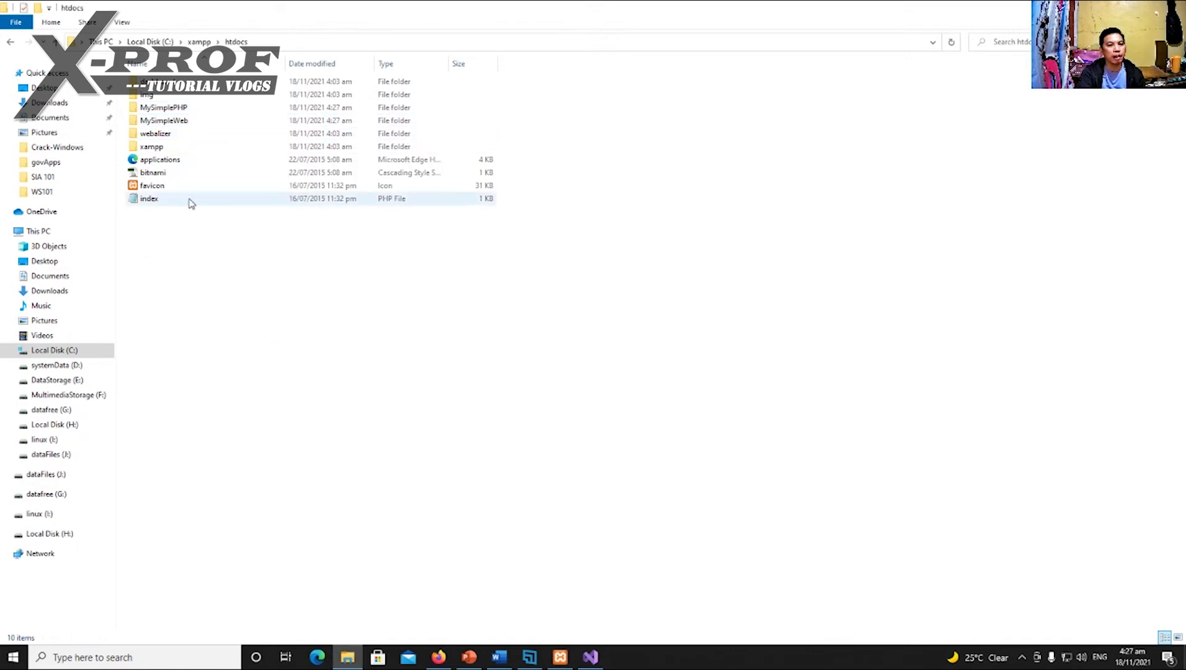
{"action": "double_click", "coordinate": [174, 121]}
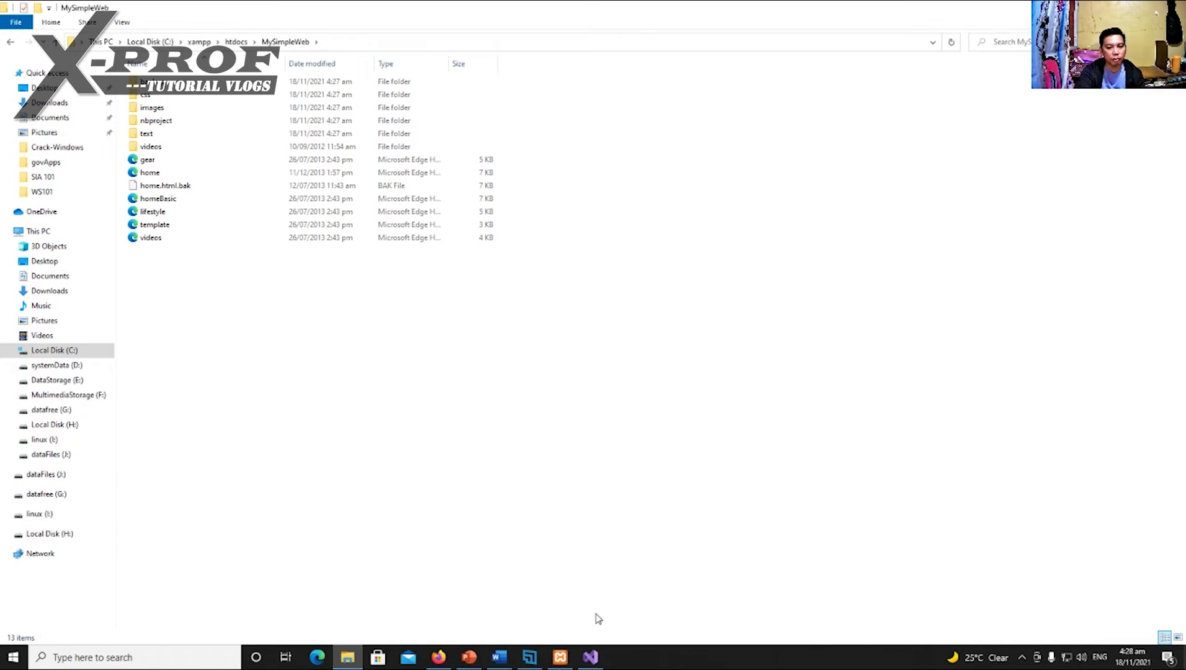
- Switch to Visual Studio and open the folder C:\xampp\htdocs\MySimpleWeb
{"action": "mouse_move", "coordinate": [594, 655]}
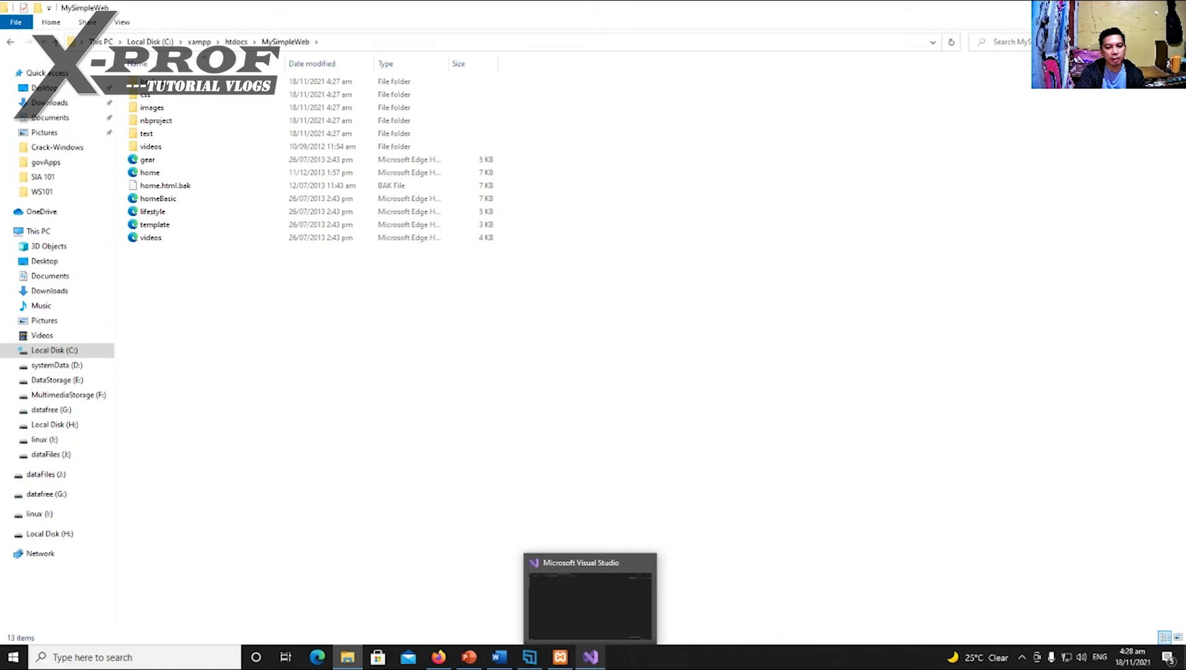
{"action": "left_click", "coordinate": [590, 657]}
{"action": "left_click", "coordinate": [36, 10]}
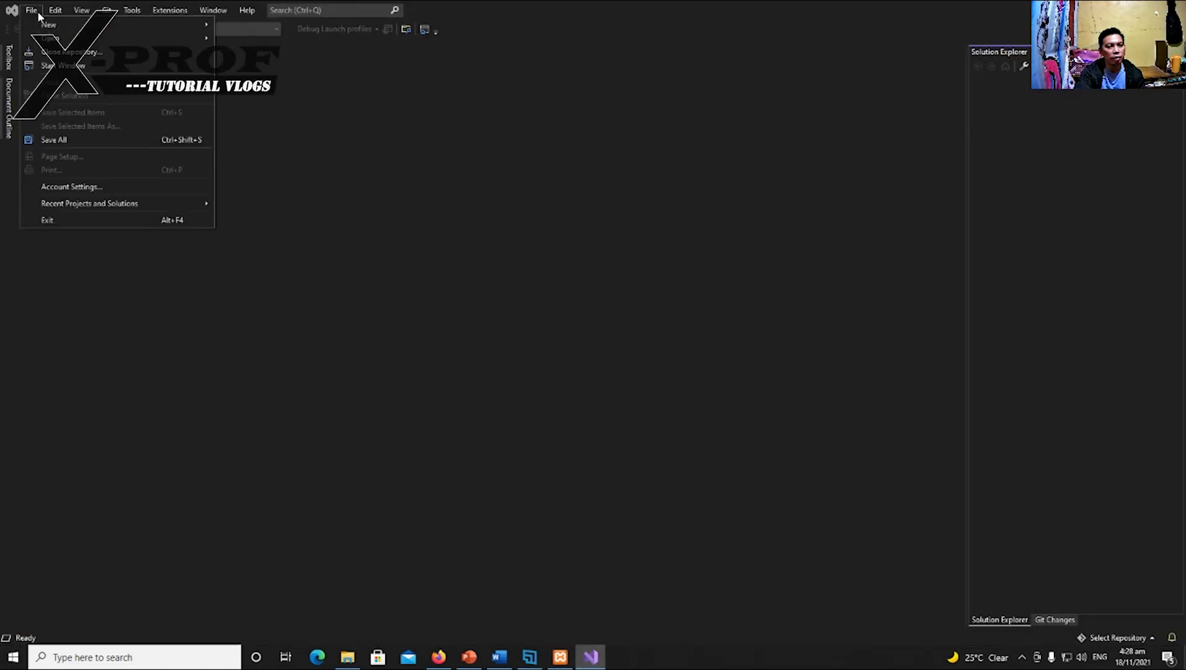
{"action": "mouse_move", "coordinate": [50, 37]}
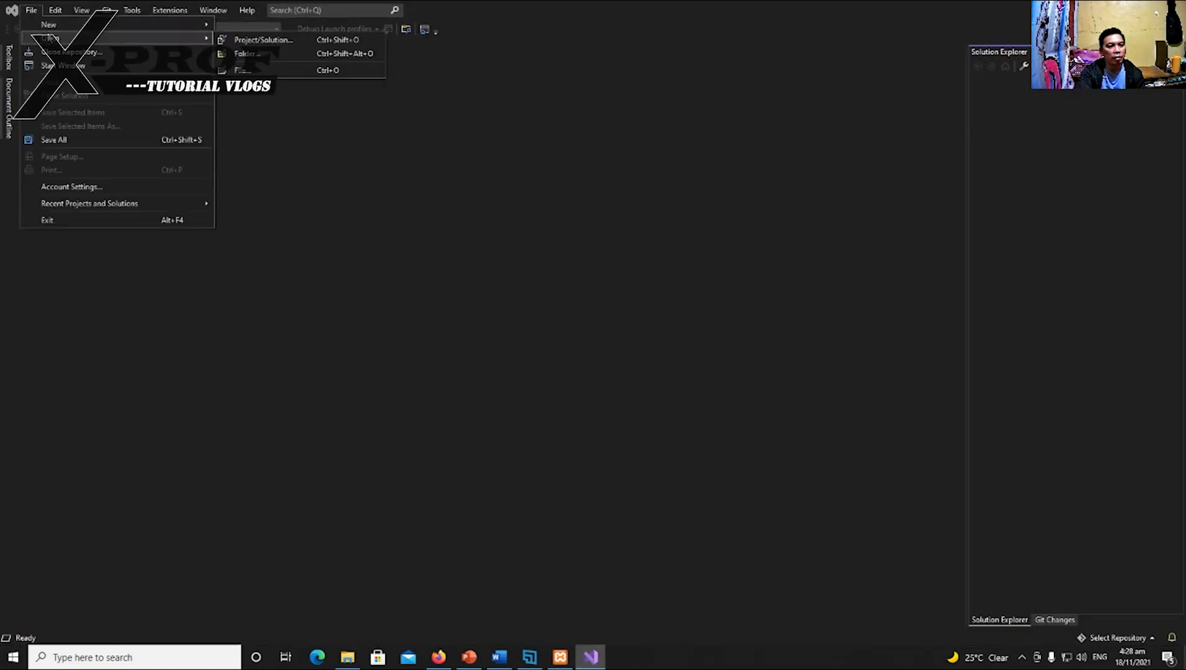
{"action": "left_click", "coordinate": [257, 59]}
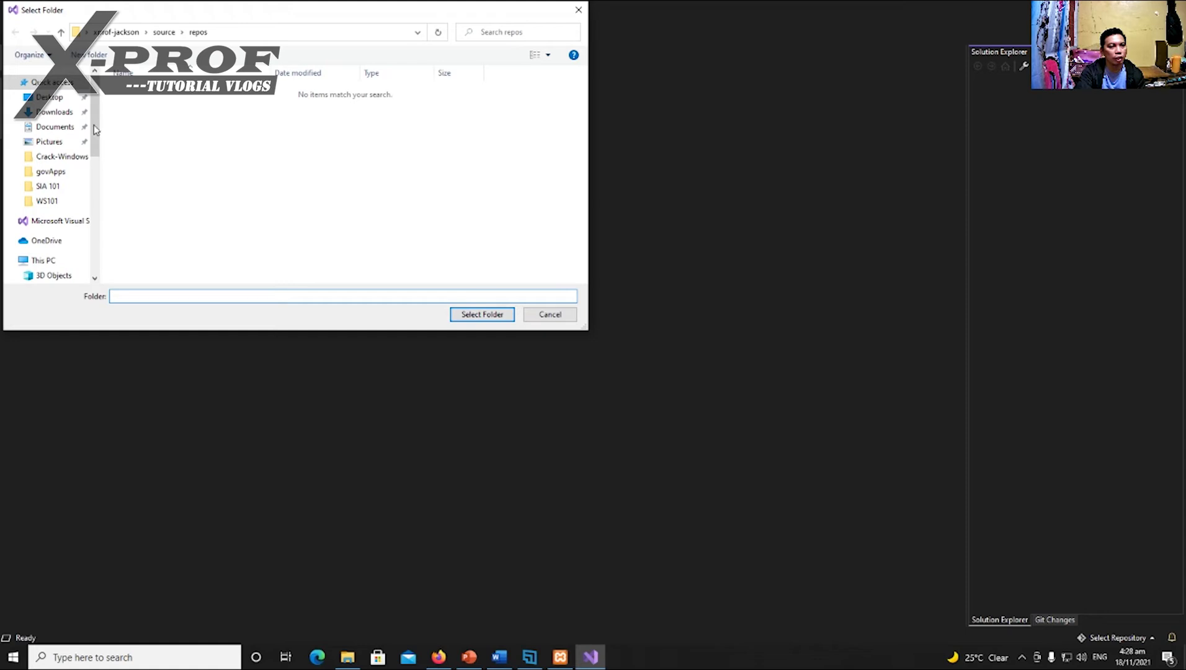
{"action": "left_click_drag", "start_coordinate": [96, 143], "coordinate": [104, 211]}
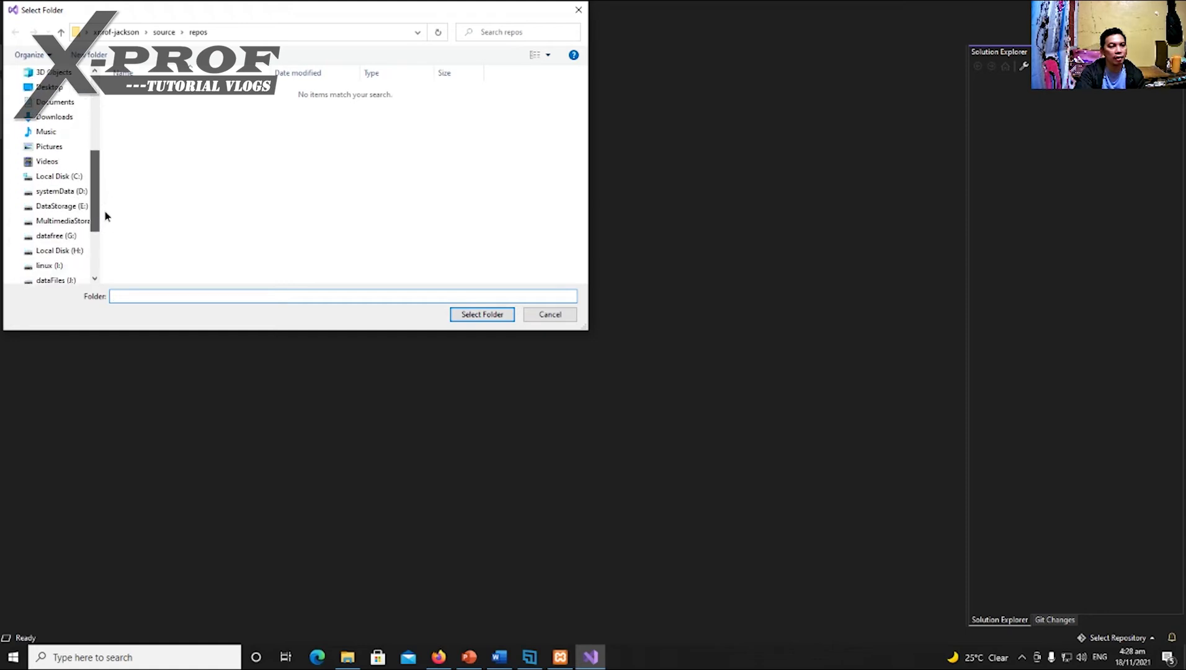
{"action": "left_click", "coordinate": [67, 180]}
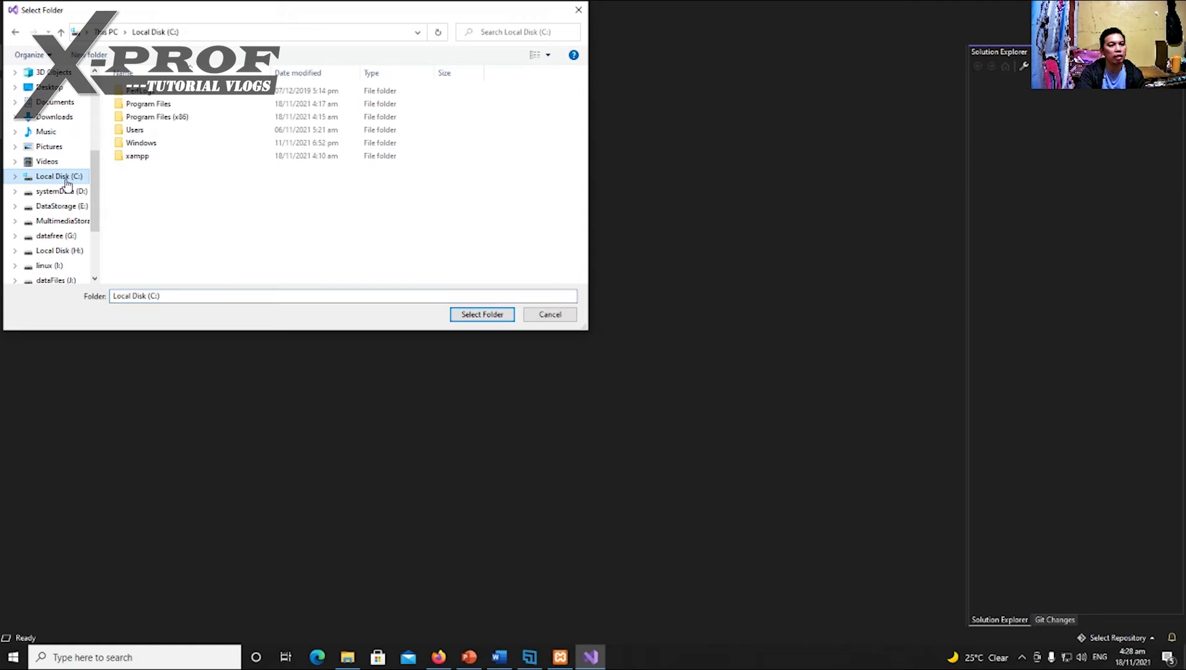
{"action": "double_click", "coordinate": [142, 159]}
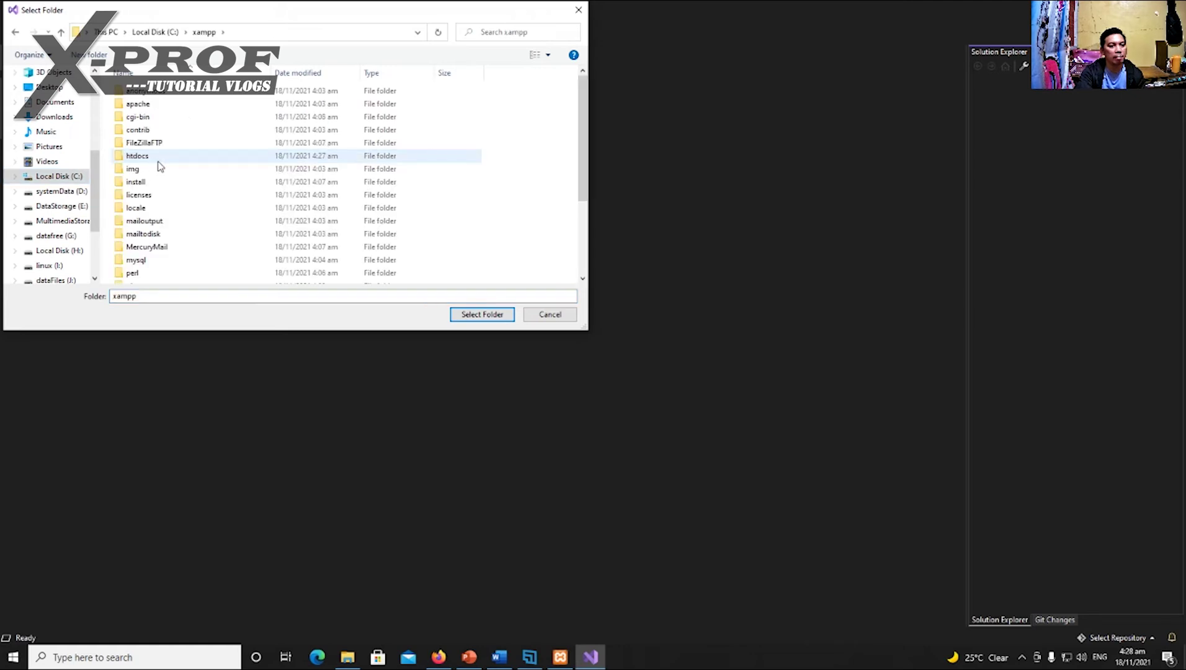
{"action": "double_click", "coordinate": [158, 160]}
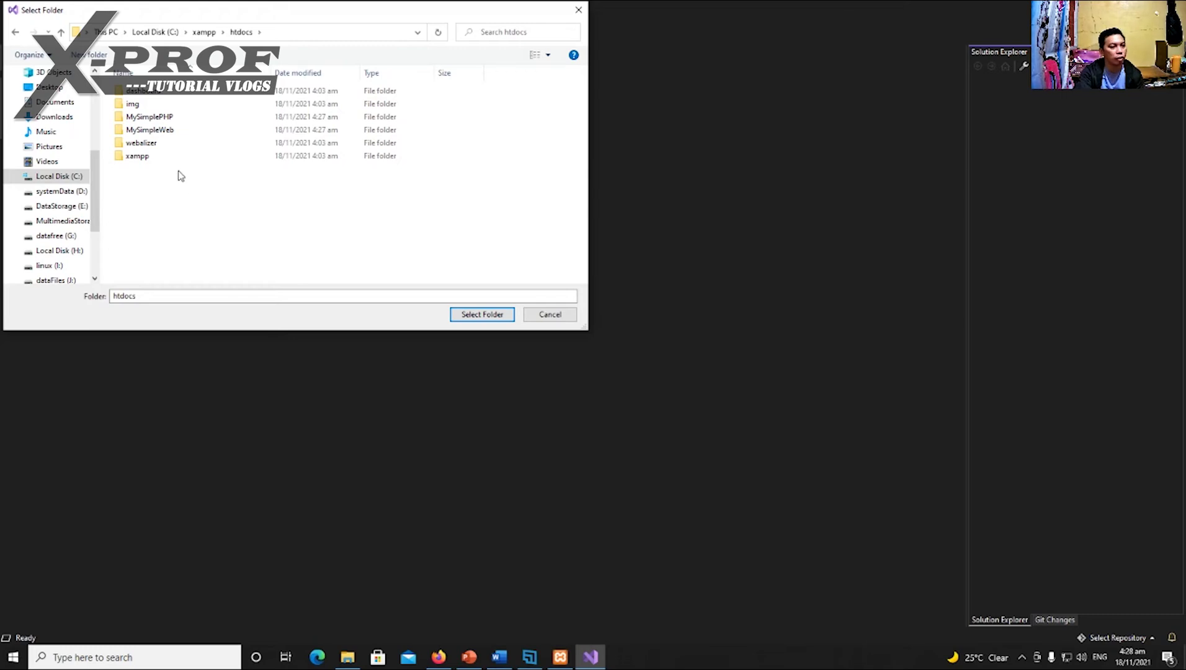
{"action": "double_click", "coordinate": [178, 131]}
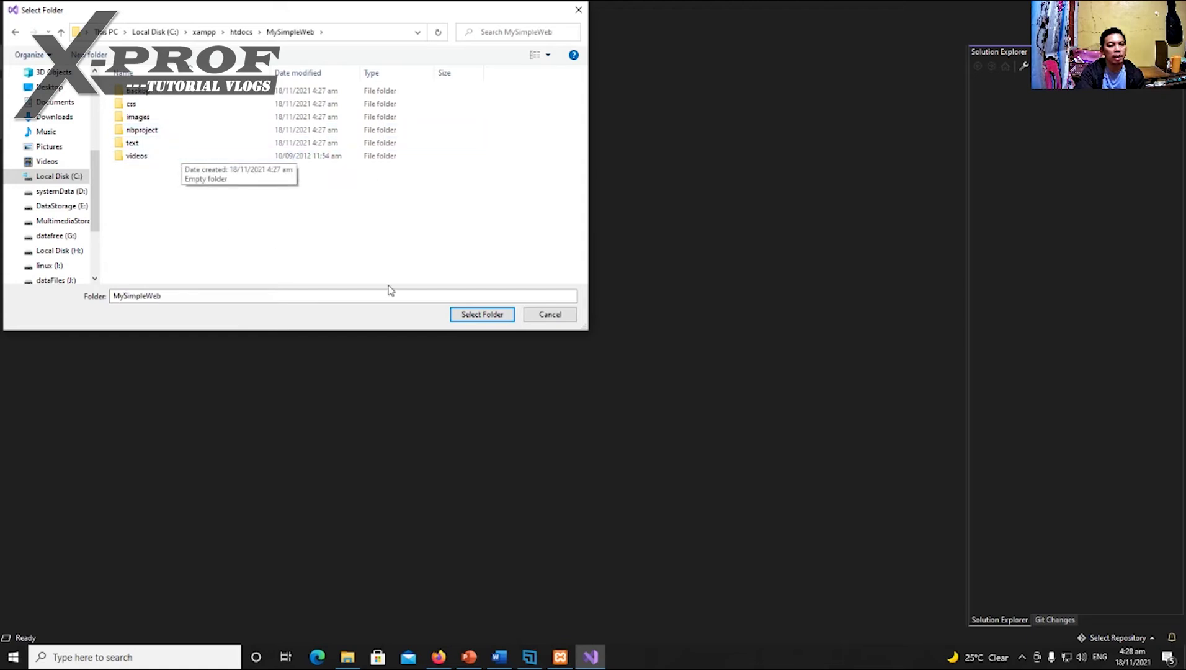
{"action": "left_click", "coordinate": [485, 314]}
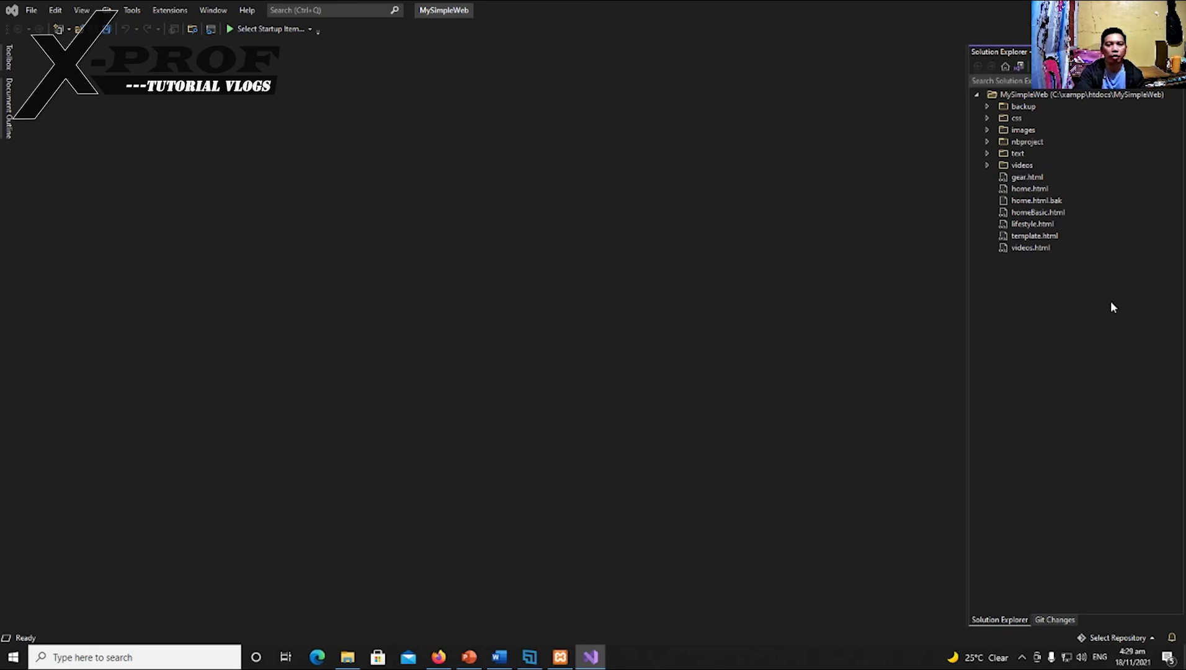
- Open home.html from the MySimpleWeb folder in the editor and read through its HTML source
{"action": "left_click", "coordinate": [1038, 189]}
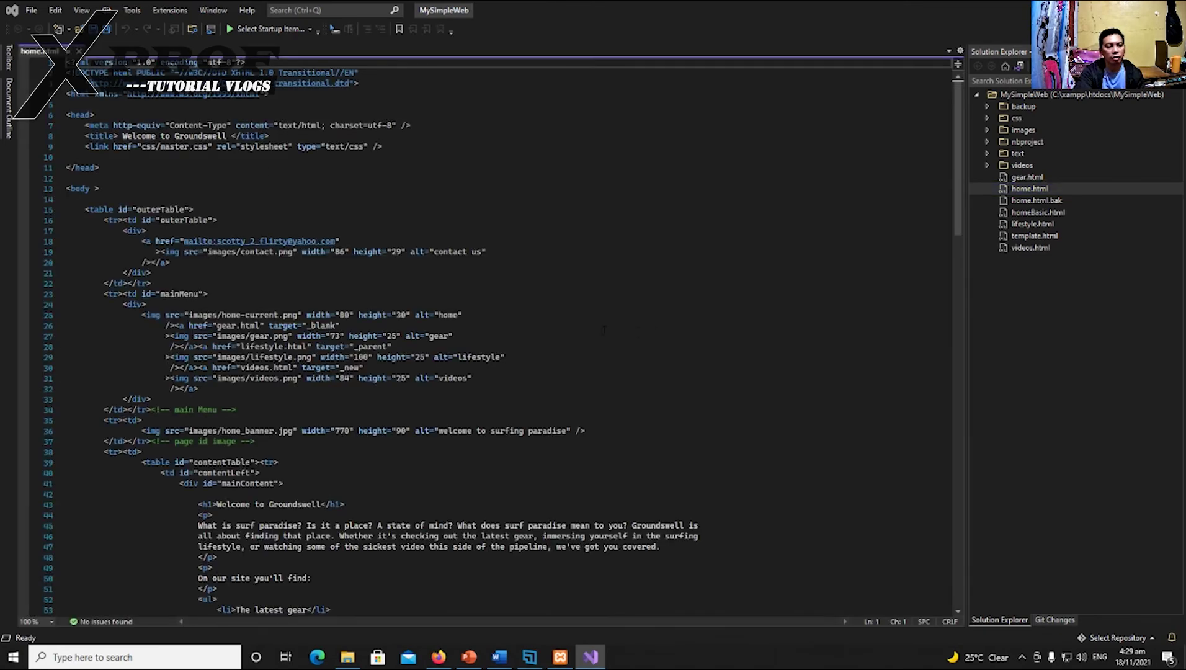
{"action": "scroll", "coordinate": [604, 329], "scroll_direction": "down", "scroll_amount": 3}
{"action": "scroll", "coordinate": [599, 327], "scroll_direction": "up", "scroll_amount": 1}
{"action": "scroll", "coordinate": [599, 327], "scroll_direction": "down", "scroll_amount": 4}
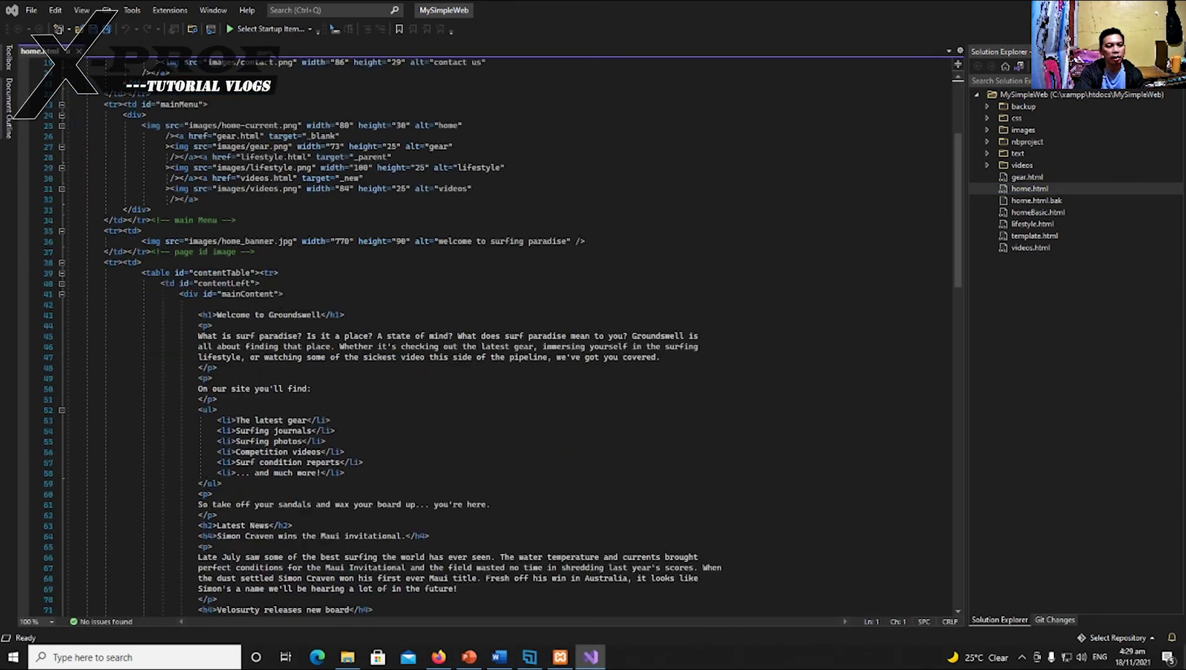
{"action": "scroll", "coordinate": [607, 317], "scroll_direction": "down", "scroll_amount": 20}
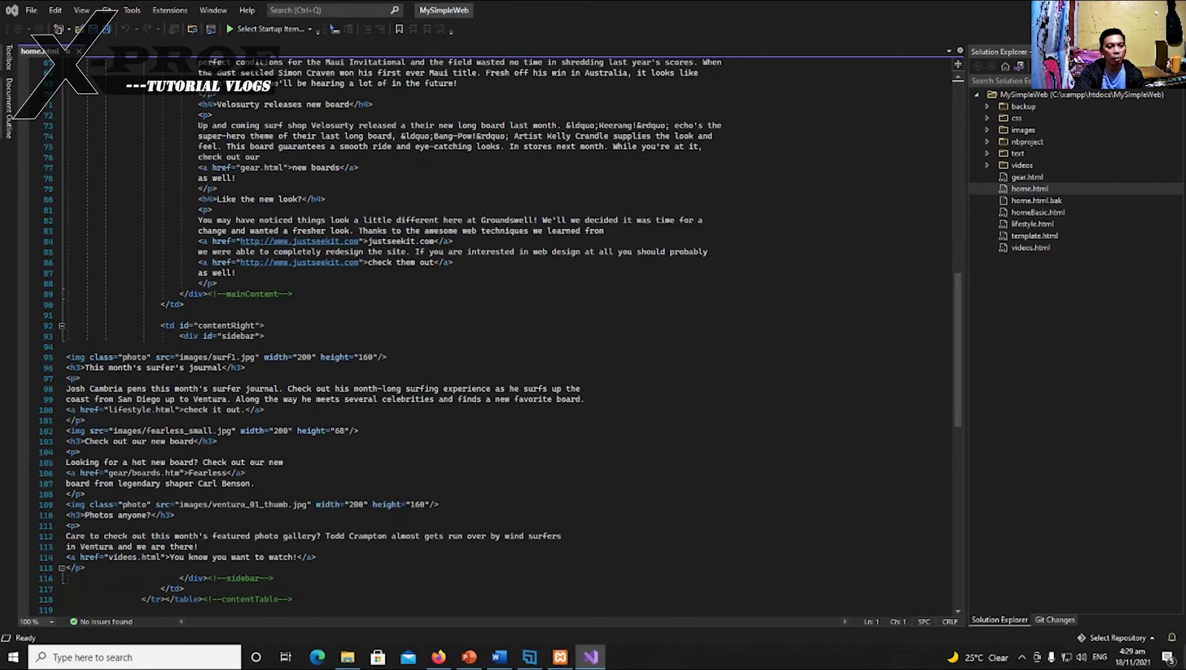
{"action": "scroll", "coordinate": [412, 379], "scroll_direction": "down", "scroll_amount": 5}
{"action": "scroll", "coordinate": [412, 378], "scroll_direction": "up", "scroll_amount": 20}
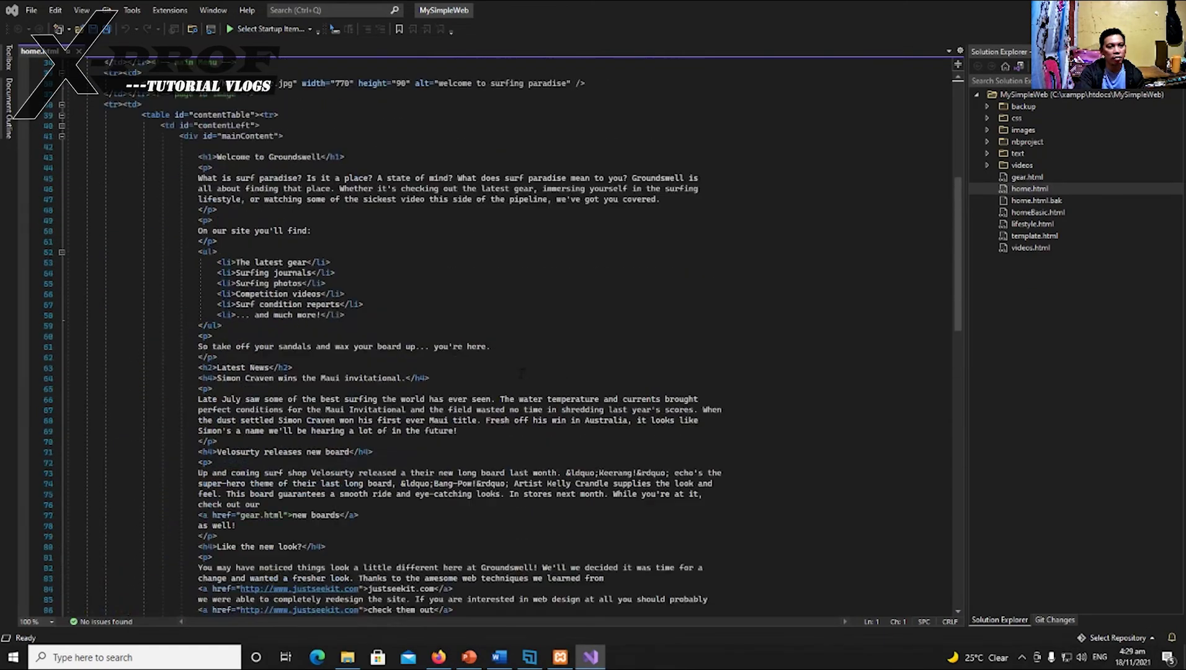
{"action": "scroll", "coordinate": [503, 335], "scroll_direction": "up", "scroll_amount": 5}
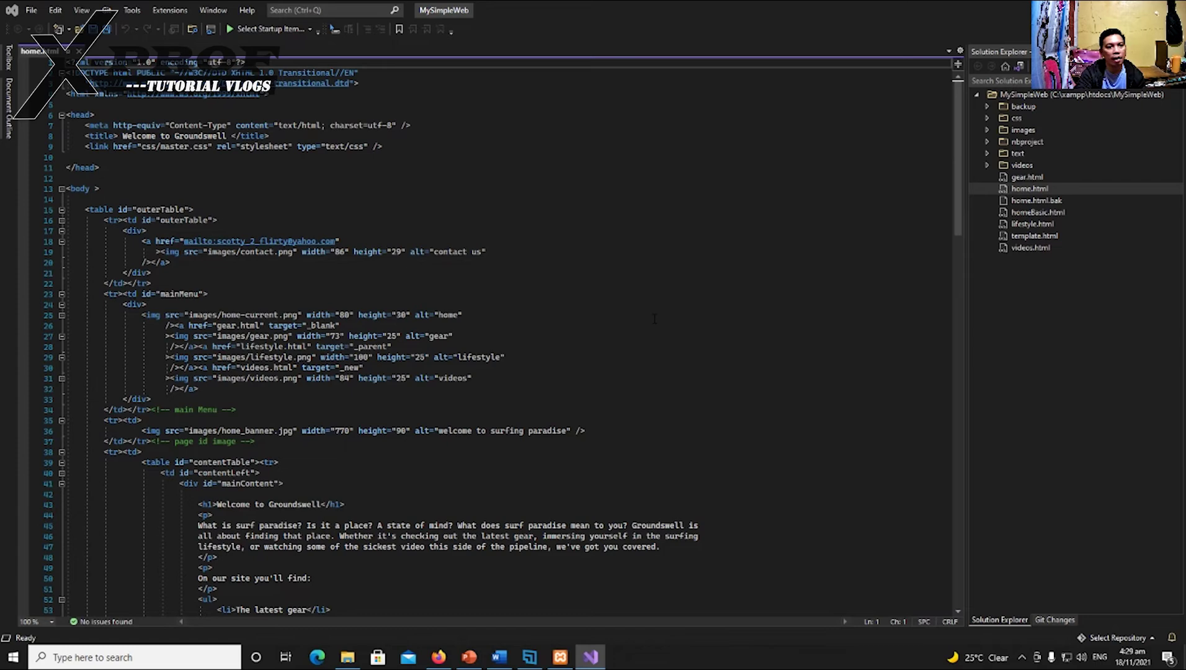
{"action": "scroll", "coordinate": [524, 325], "scroll_direction": "down", "scroll_amount": 6}
{"action": "scroll", "coordinate": [548, 324], "scroll_direction": "up", "scroll_amount": 6}
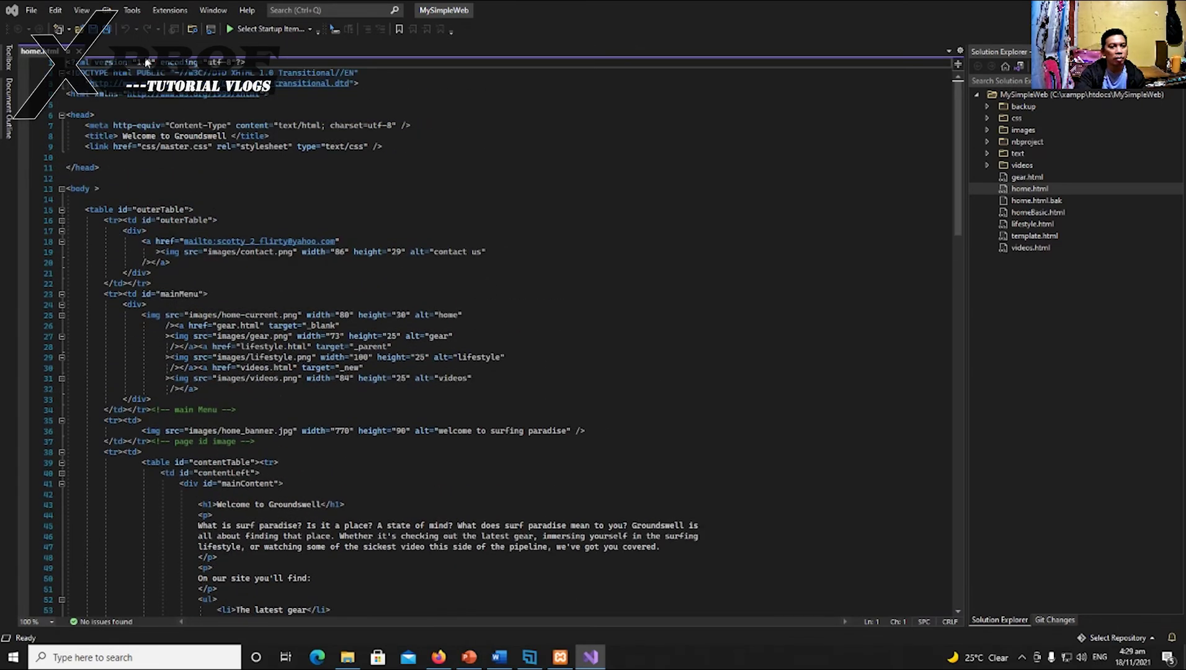
{"action": "left_click", "coordinate": [83, 11]}
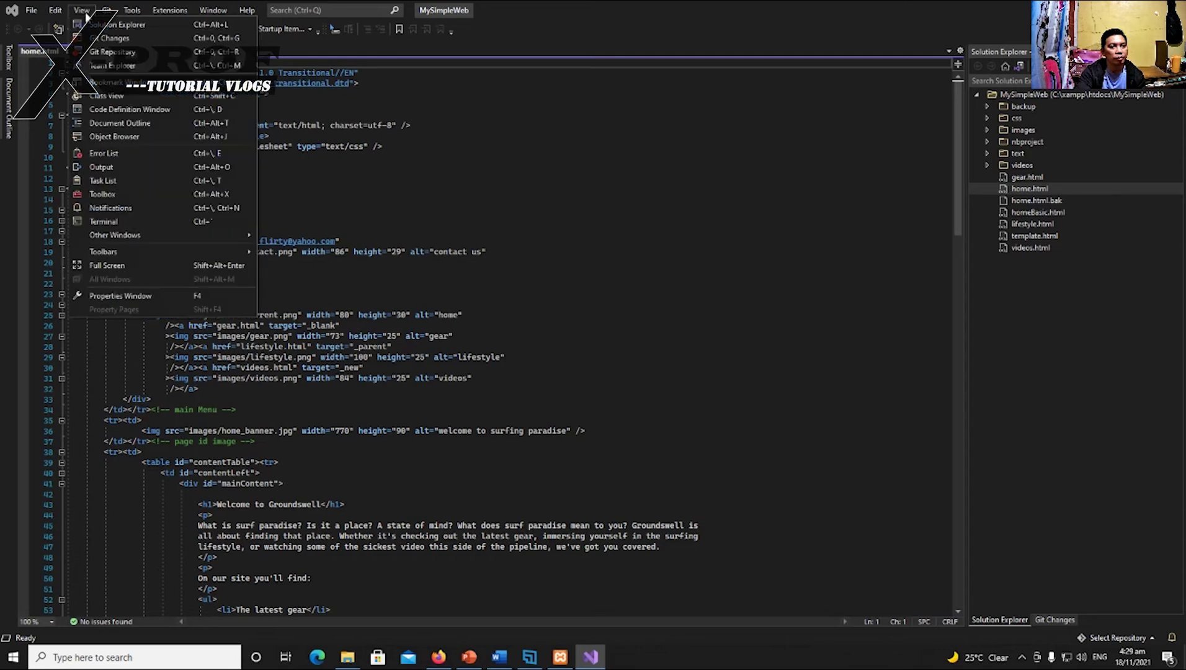
{"action": "left_click", "coordinate": [84, 11]}
{"action": "left_click", "coordinate": [213, 10]}
{"action": "left_click", "coordinate": [213, 10]}
{"action": "left_click", "coordinate": [213, 10]}
{"action": "left_click", "coordinate": [501, 220]}
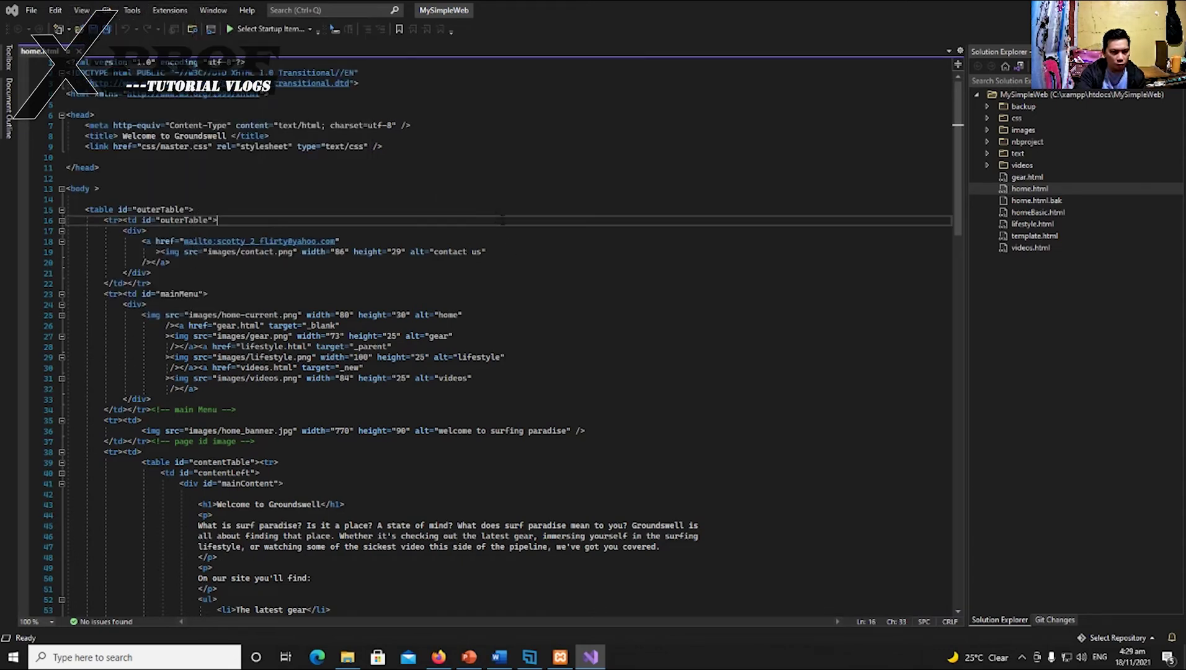
{"action": "left_click", "coordinate": [107, 10]}
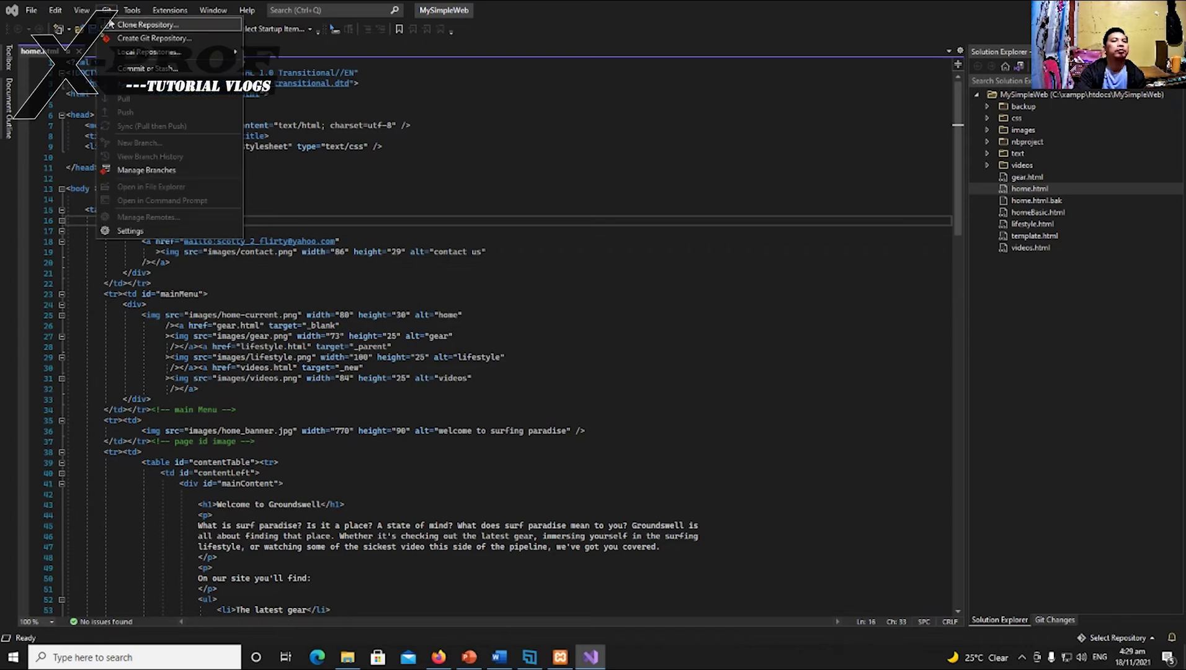
{"action": "left_click", "coordinate": [138, 11]}
{"action": "mouse_move", "coordinate": [56, 17]}
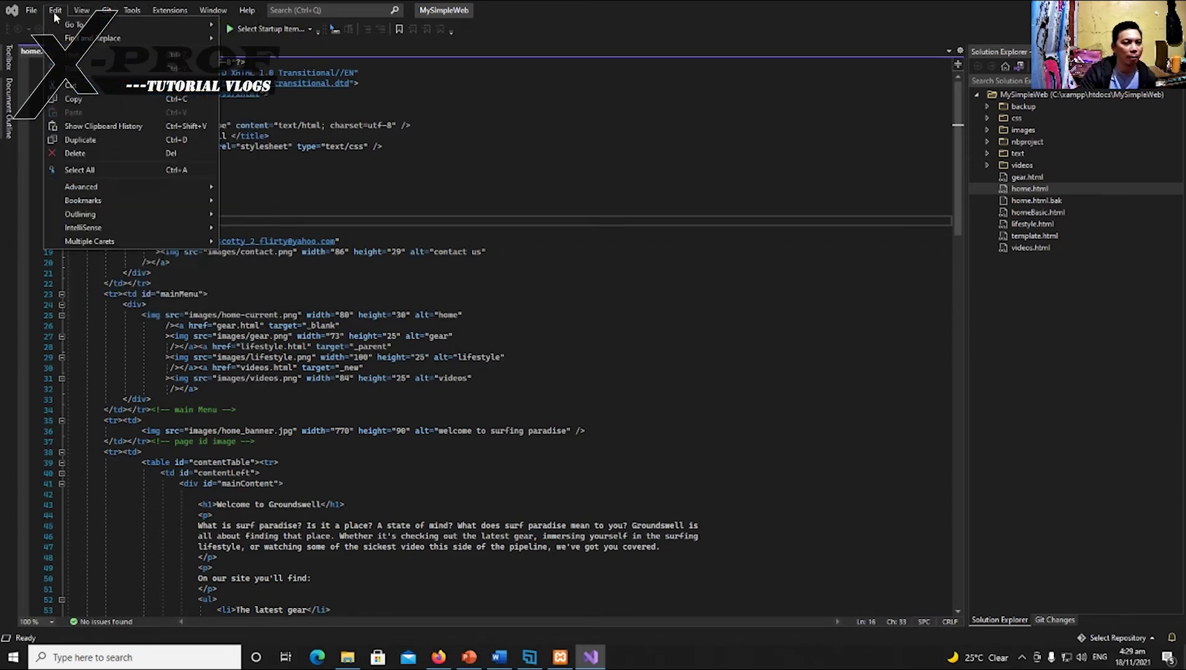
{"action": "mouse_move", "coordinate": [100, 16]}
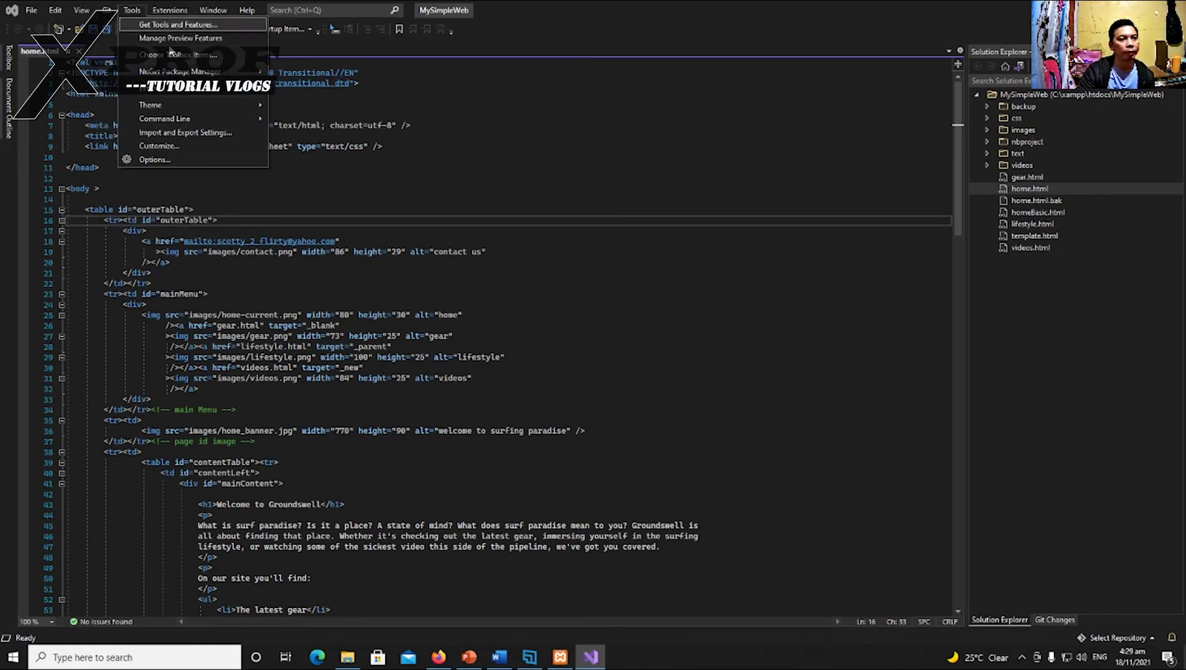
{"action": "left_click", "coordinate": [455, 287]}
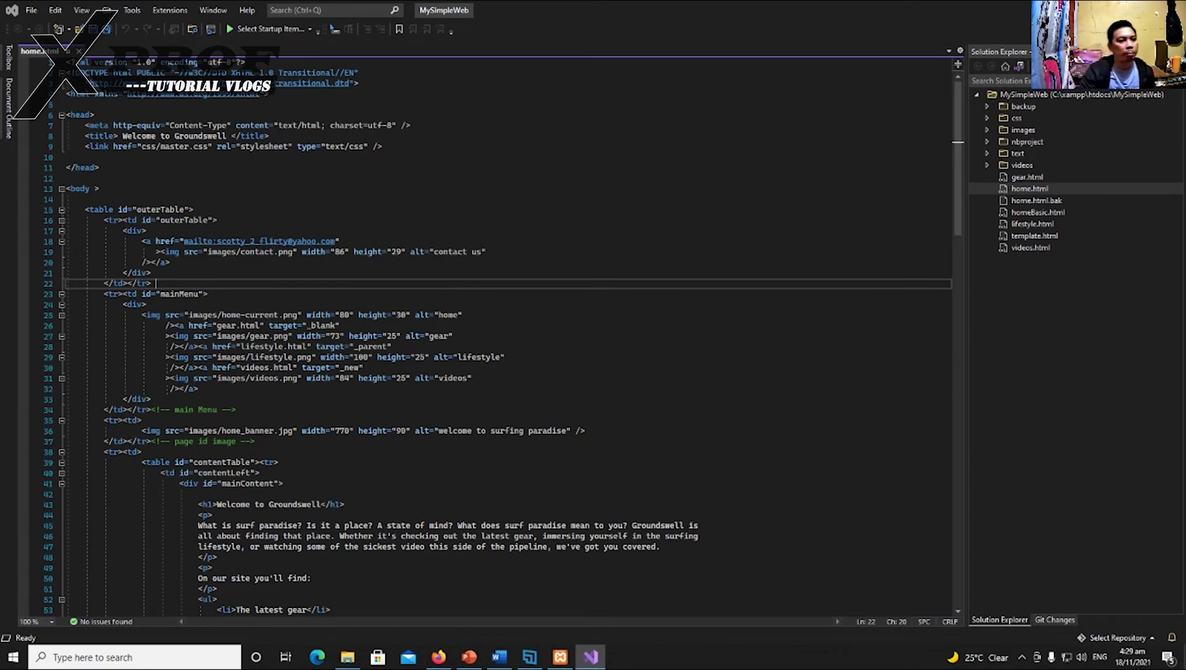
{"action": "scroll", "coordinate": [406, 413], "scroll_direction": "down", "scroll_amount": 18}
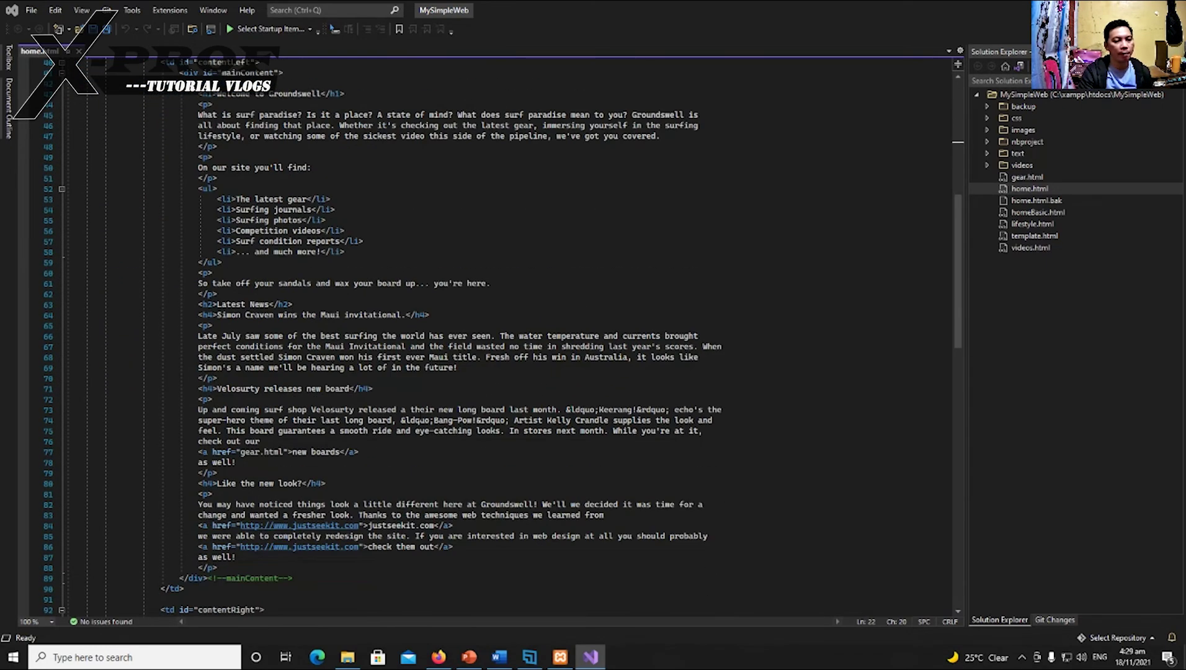
{"action": "scroll", "coordinate": [431, 411], "scroll_direction": "up", "scroll_amount": 20}
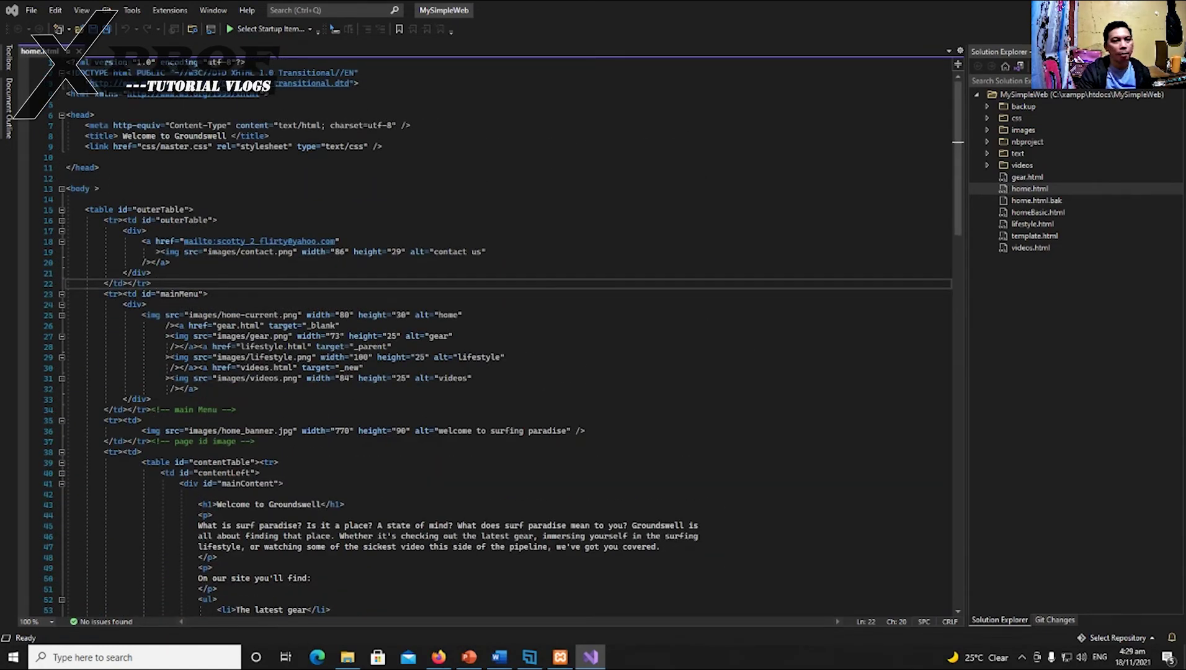
{"action": "left_click", "coordinate": [31, 10]}
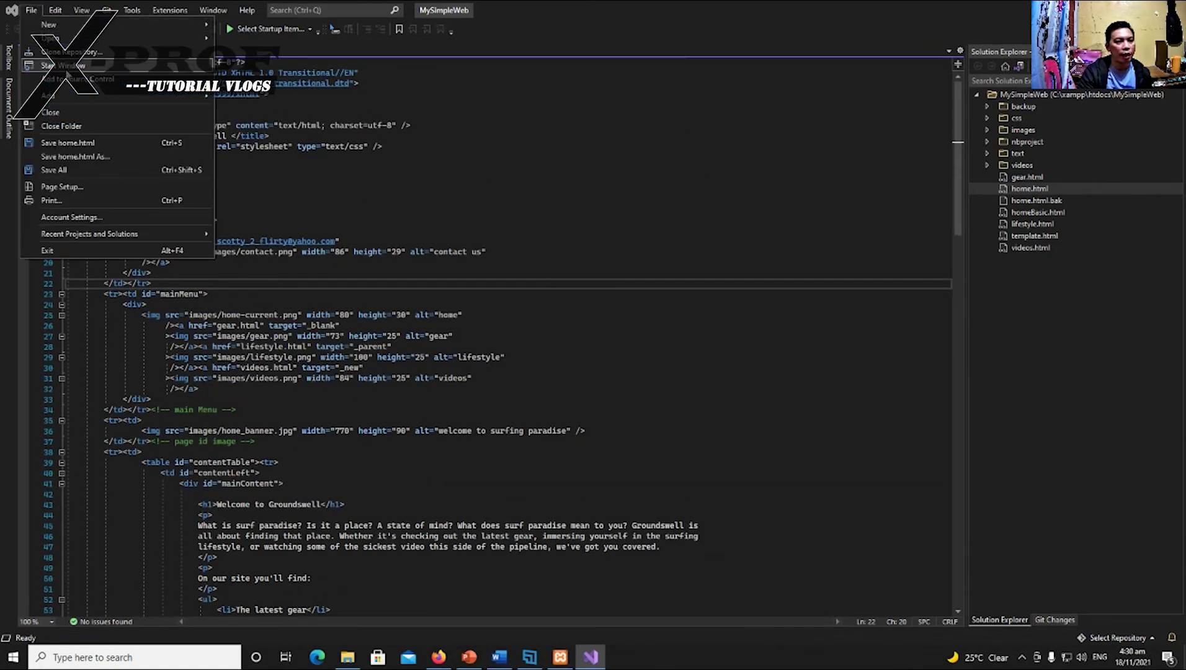
- Open the folder C:\xampp\htdocs\MySimplePHP in Visual Studio in place of MySimpleWeb
{"action": "mouse_move", "coordinate": [74, 40]}
{"action": "left_click", "coordinate": [243, 54]}
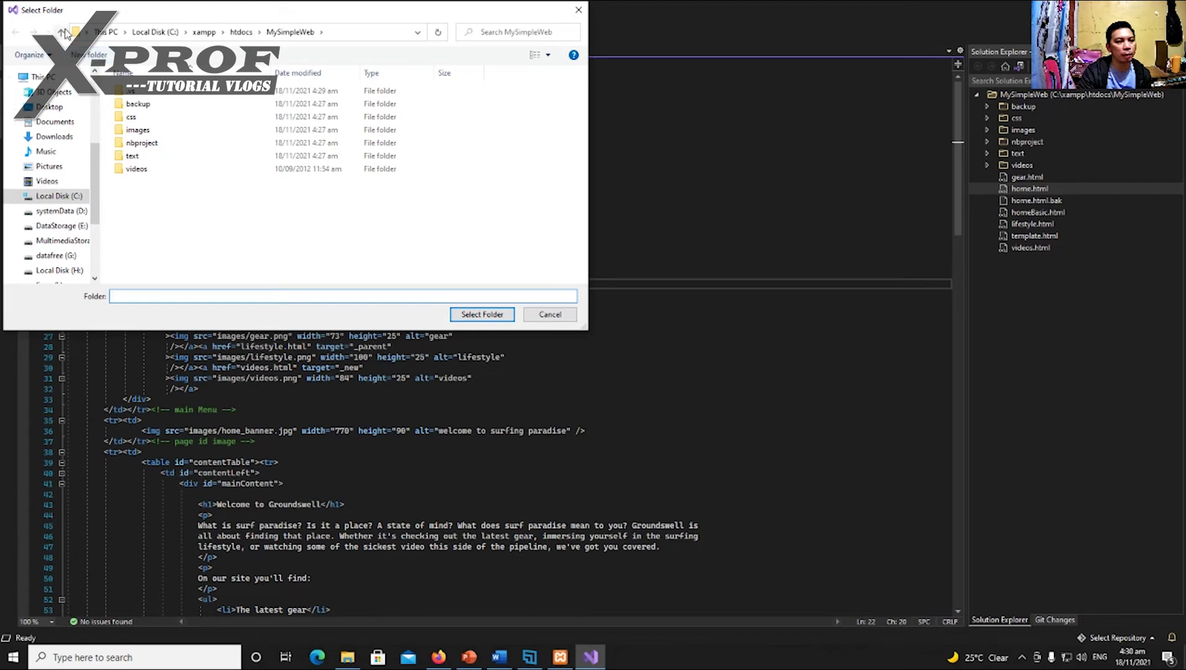
{"action": "left_click", "coordinate": [64, 32]}
{"action": "left_click", "coordinate": [157, 119]}
{"action": "double_click", "coordinate": [158, 120]}
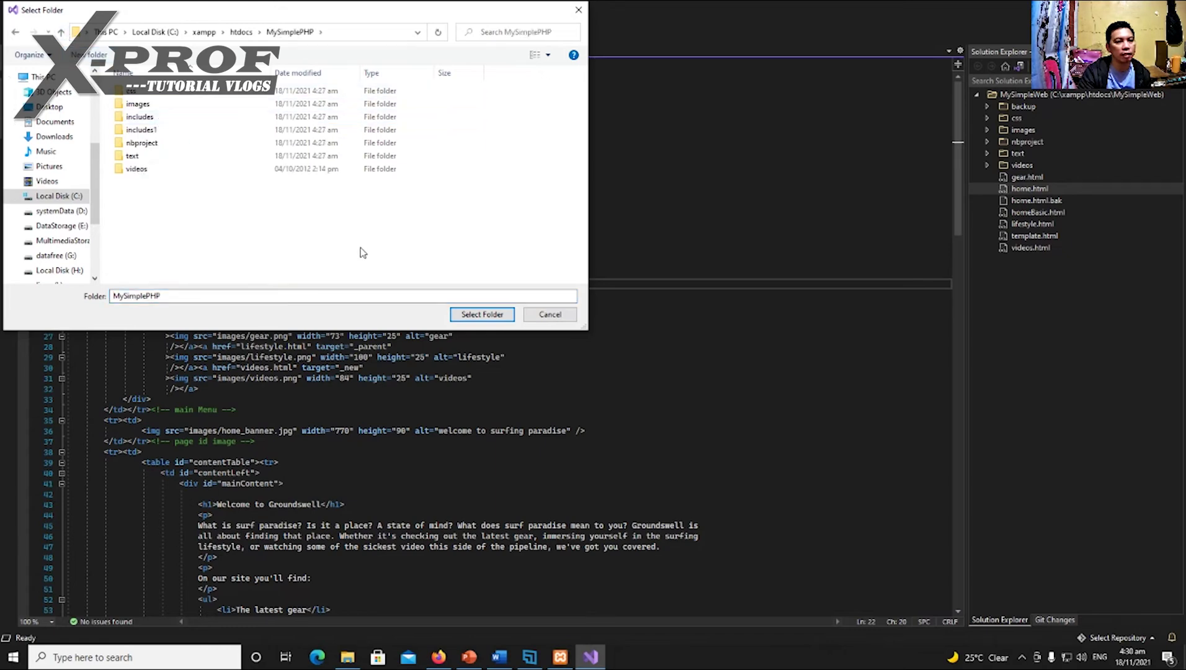
{"action": "left_click", "coordinate": [480, 314]}
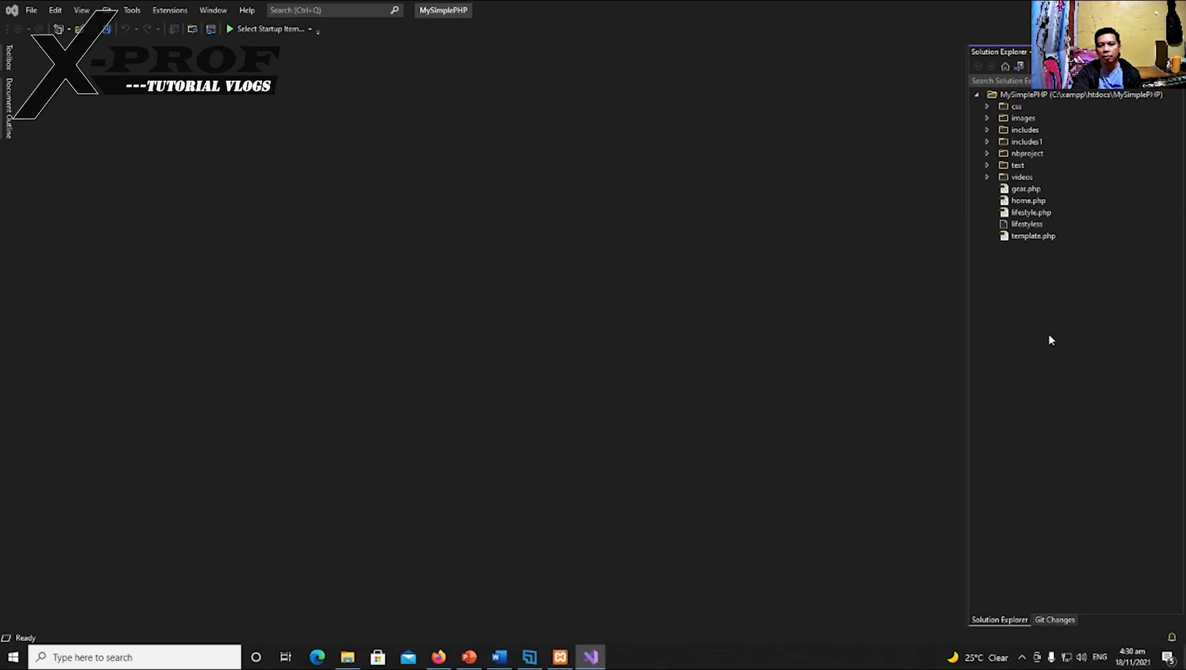
- Expand the includes folder of MySimplePHP and open mainContentGear.php and header.php in the editor
{"action": "double_click", "coordinate": [1027, 131]}
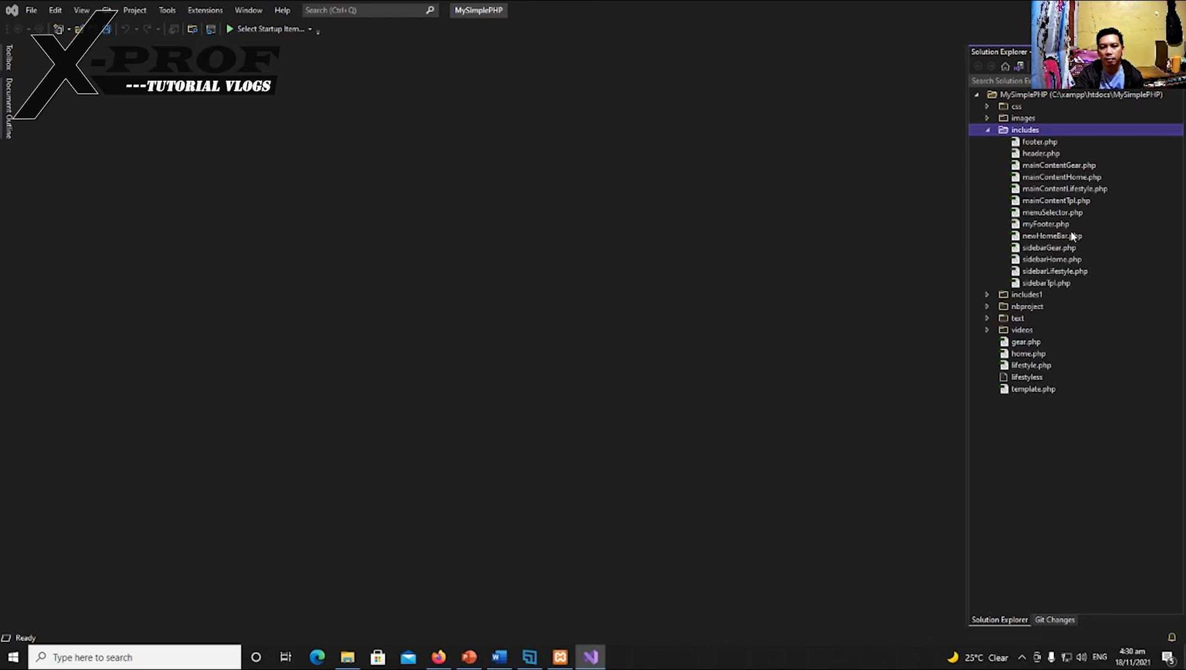
{"action": "left_click", "coordinate": [1049, 165]}
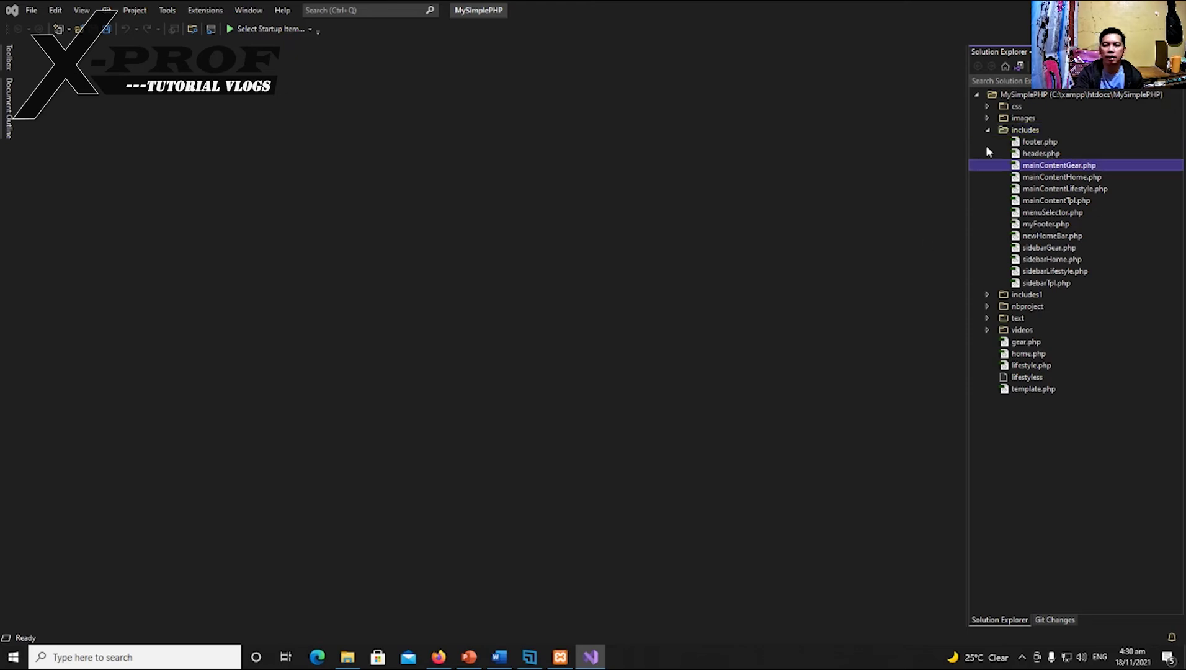
{"action": "double_click", "coordinate": [1048, 165]}
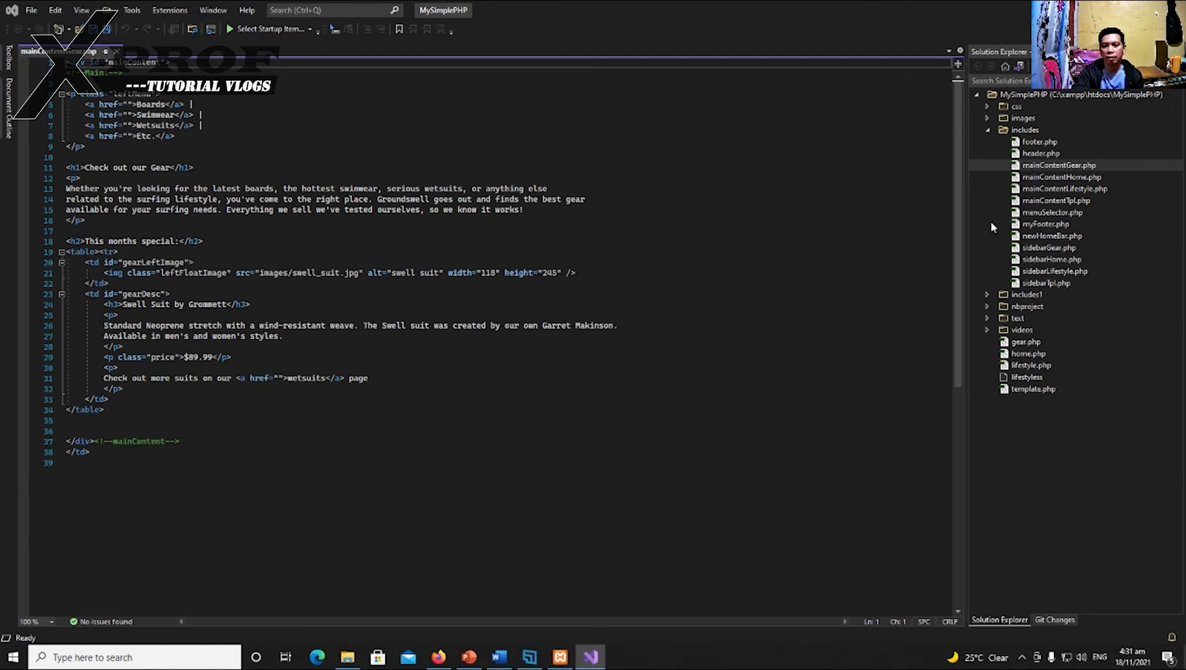
{"action": "double_click", "coordinate": [1042, 153]}
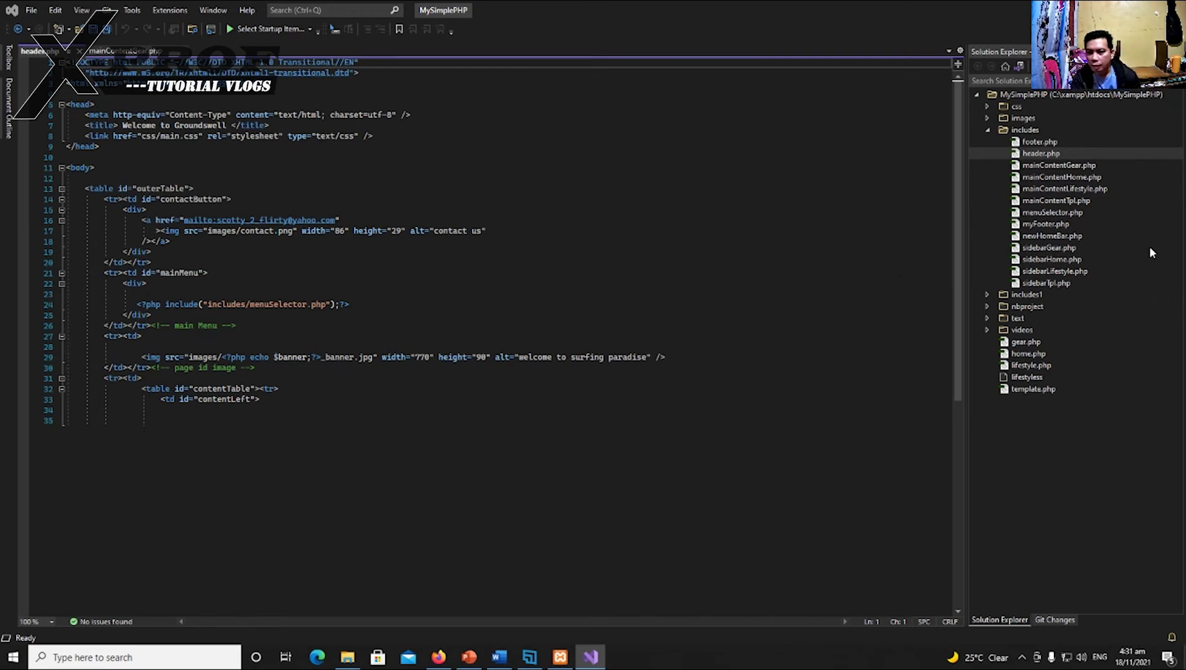
- Open menuSelector.php from the includes folder and read through its banner conditions, highlighting $activeWidth and its value in the home branch
{"action": "left_click", "coordinate": [1049, 214]}
{"action": "double_click", "coordinate": [1048, 215]}
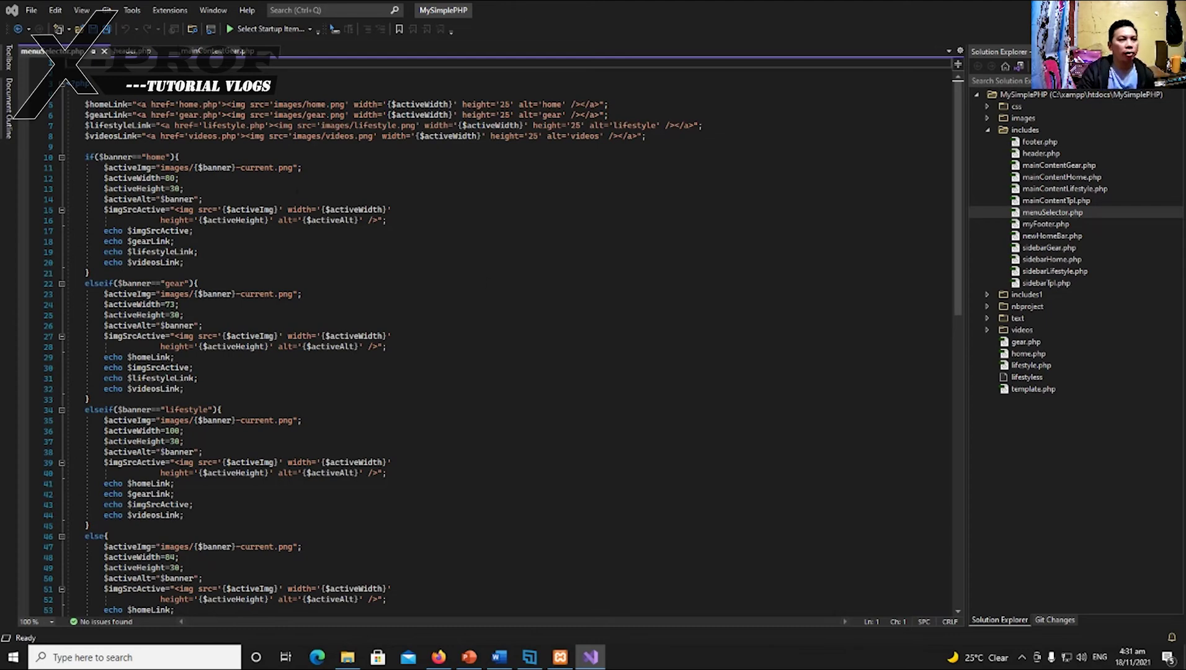
{"action": "scroll", "coordinate": [197, 271], "scroll_direction": "down", "scroll_amount": 5}
{"action": "scroll", "coordinate": [198, 271], "scroll_direction": "up", "scroll_amount": 5}
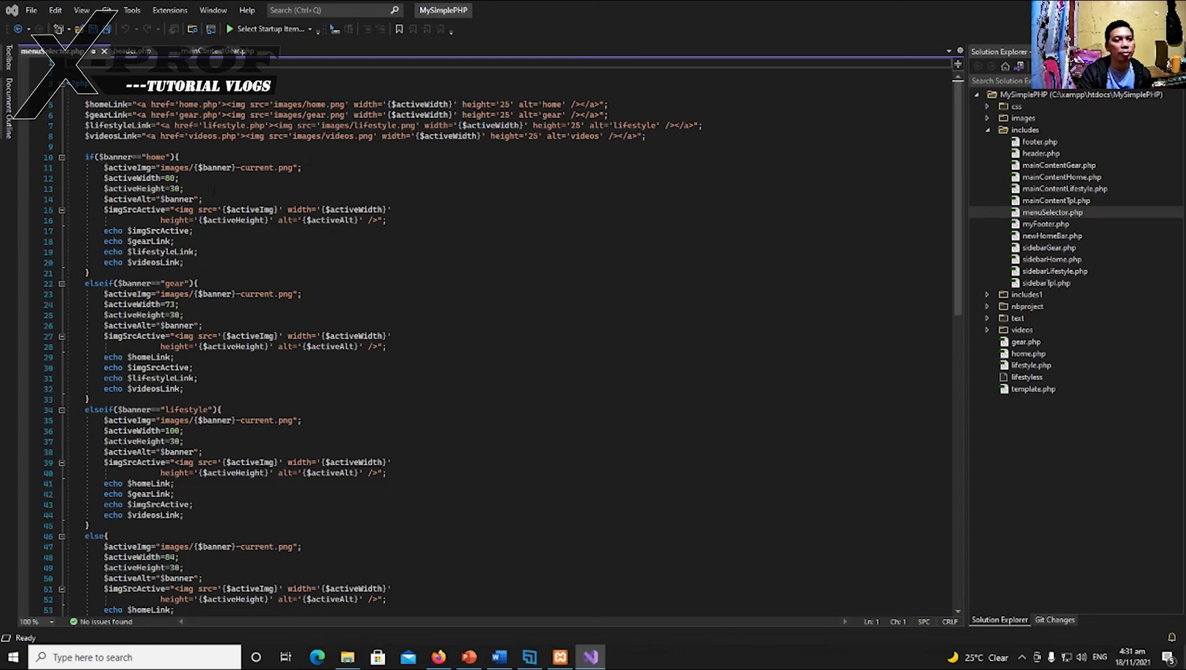
{"action": "scroll", "coordinate": [214, 189], "scroll_direction": "down", "scroll_amount": 5}
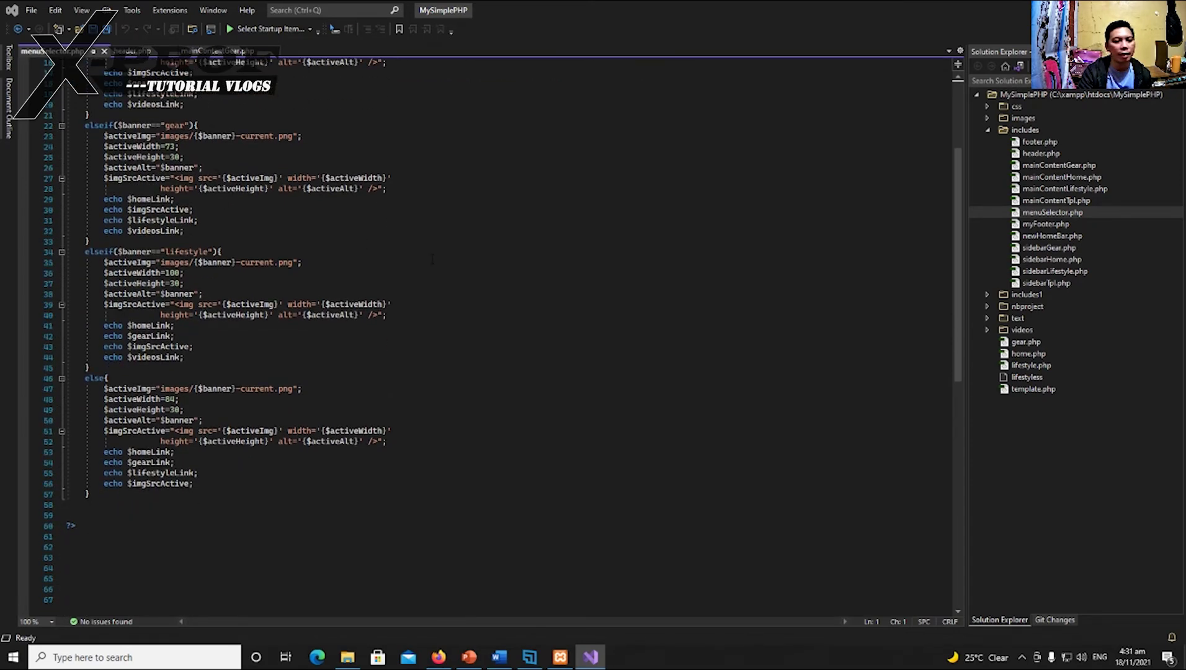
{"action": "scroll", "coordinate": [272, 274], "scroll_direction": "up", "scroll_amount": 5}
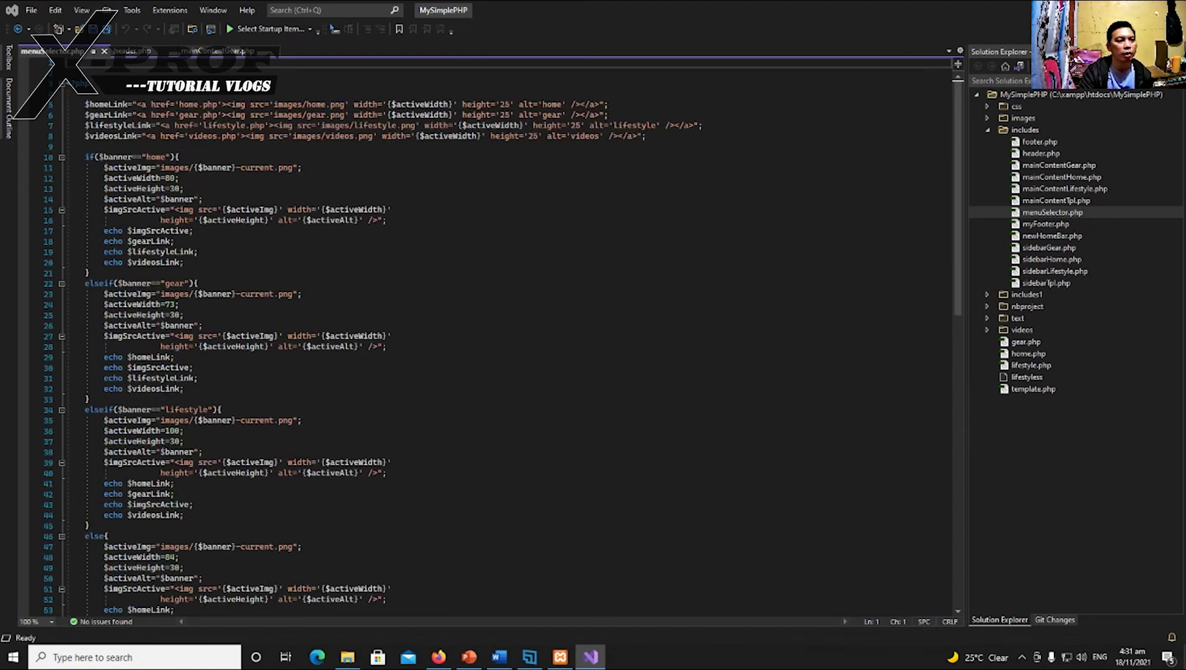
{"action": "double_click", "coordinate": [142, 178]}
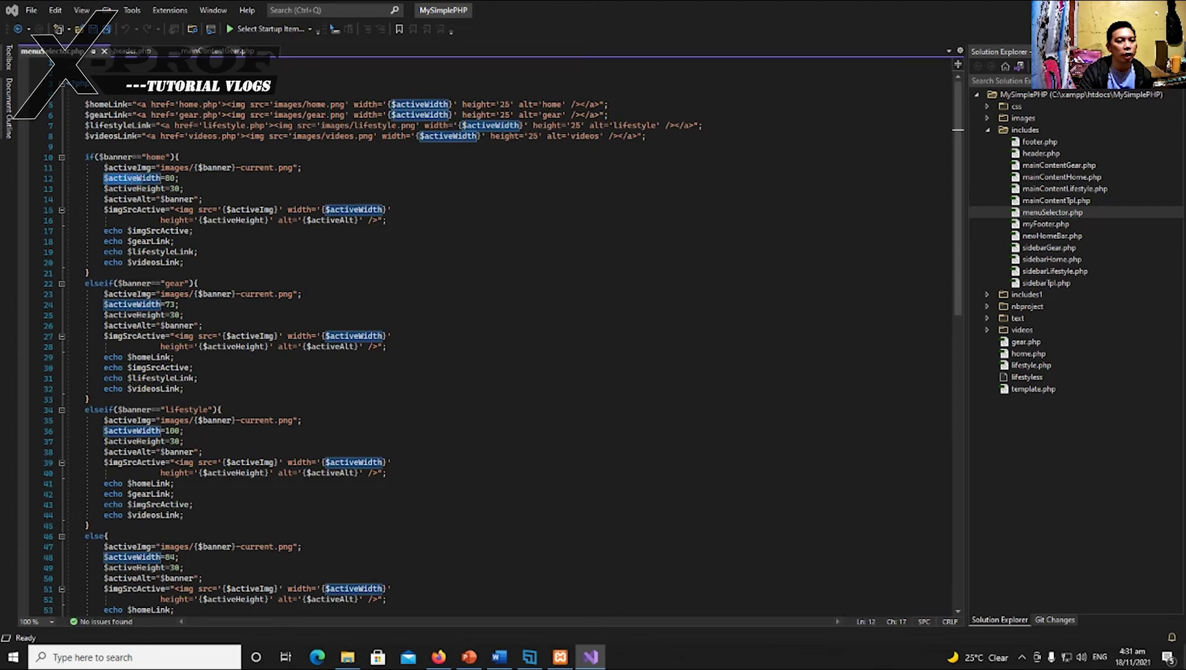
{"action": "double_click", "coordinate": [170, 178]}
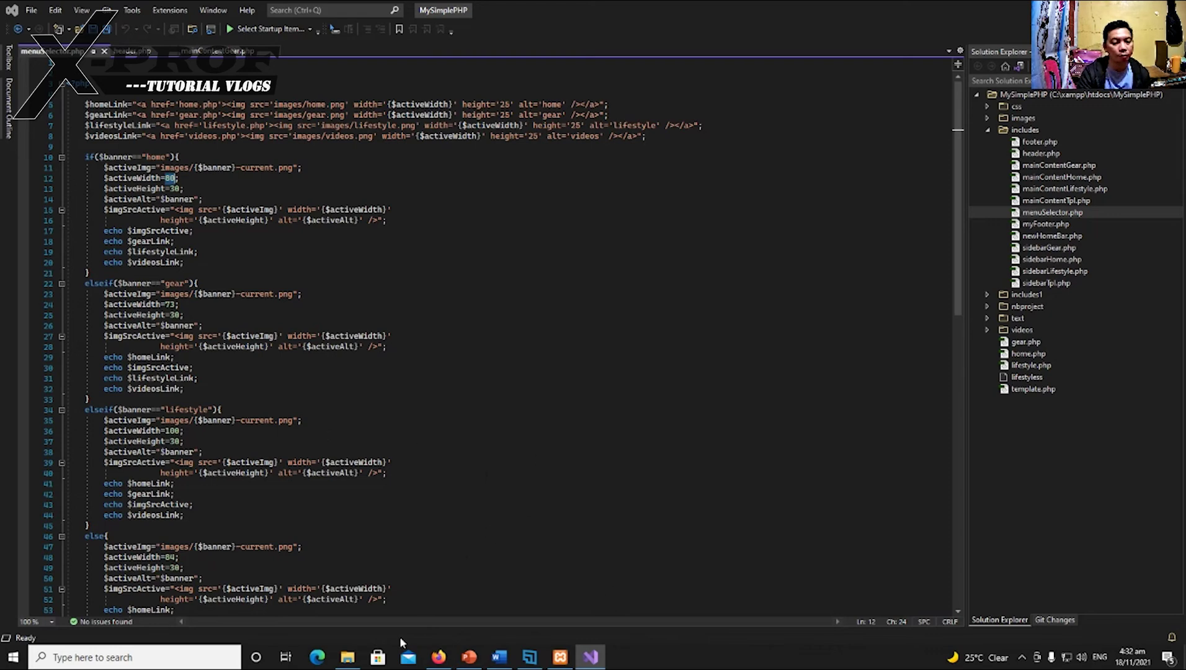
- Go up to the htdocs folder in File Explorer, and bring up the Welcome to XAMPP page in Firefox
{"action": "left_click", "coordinate": [348, 656]}
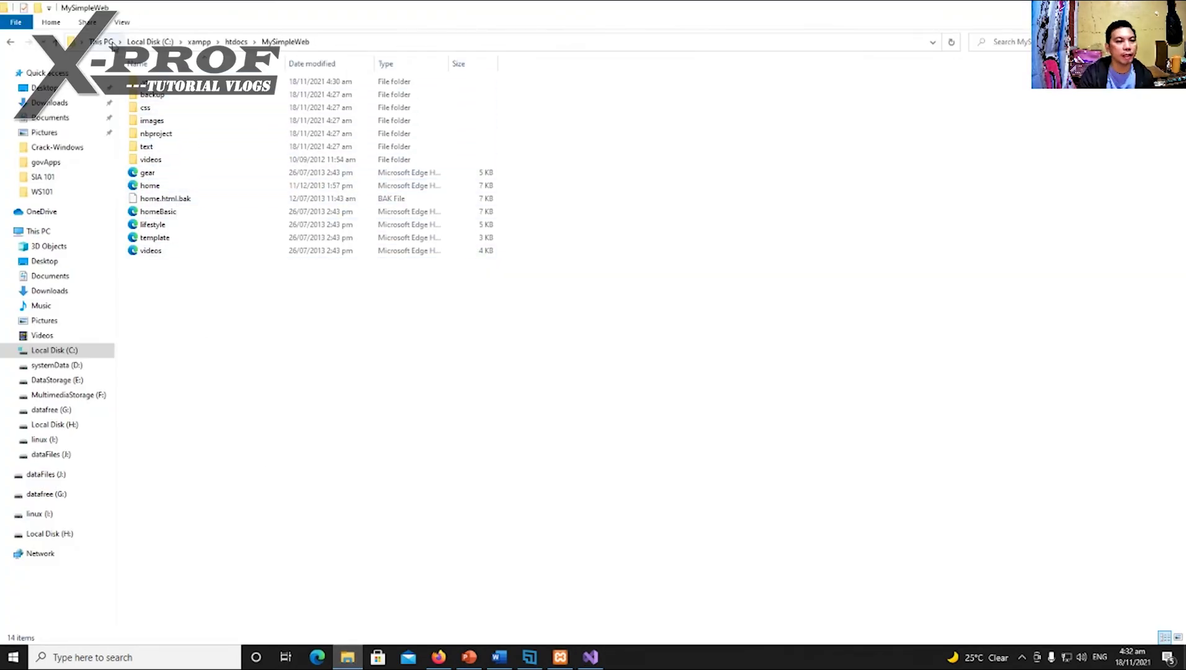
{"action": "left_click", "coordinate": [236, 42]}
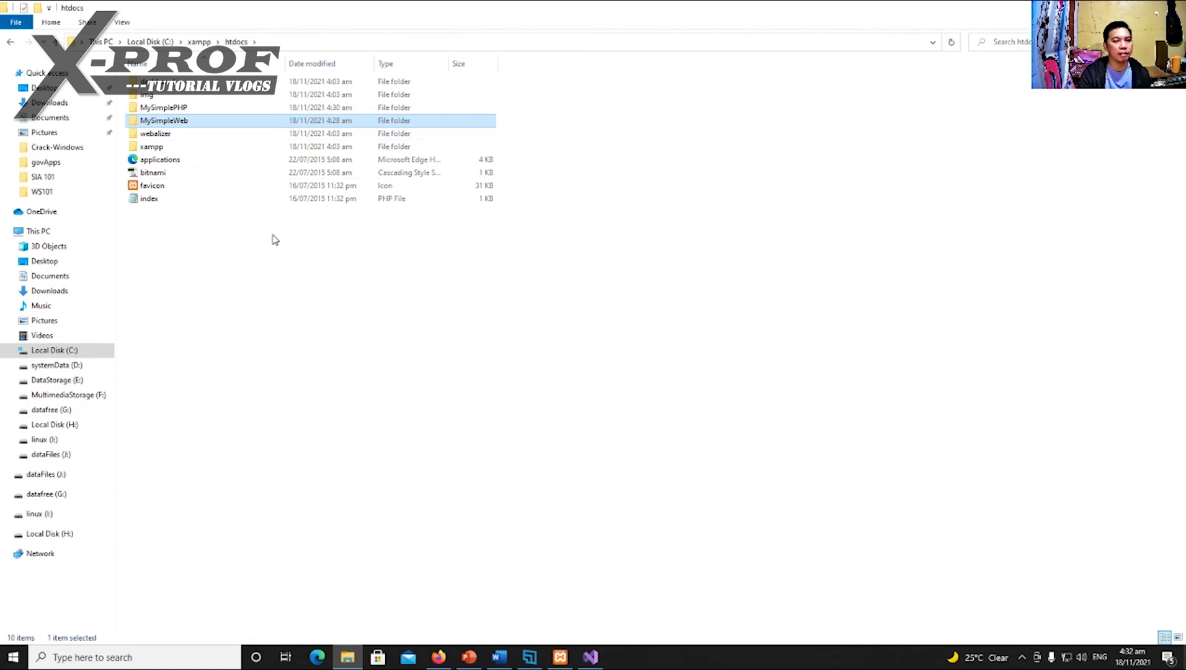
{"action": "left_click", "coordinate": [439, 657]}
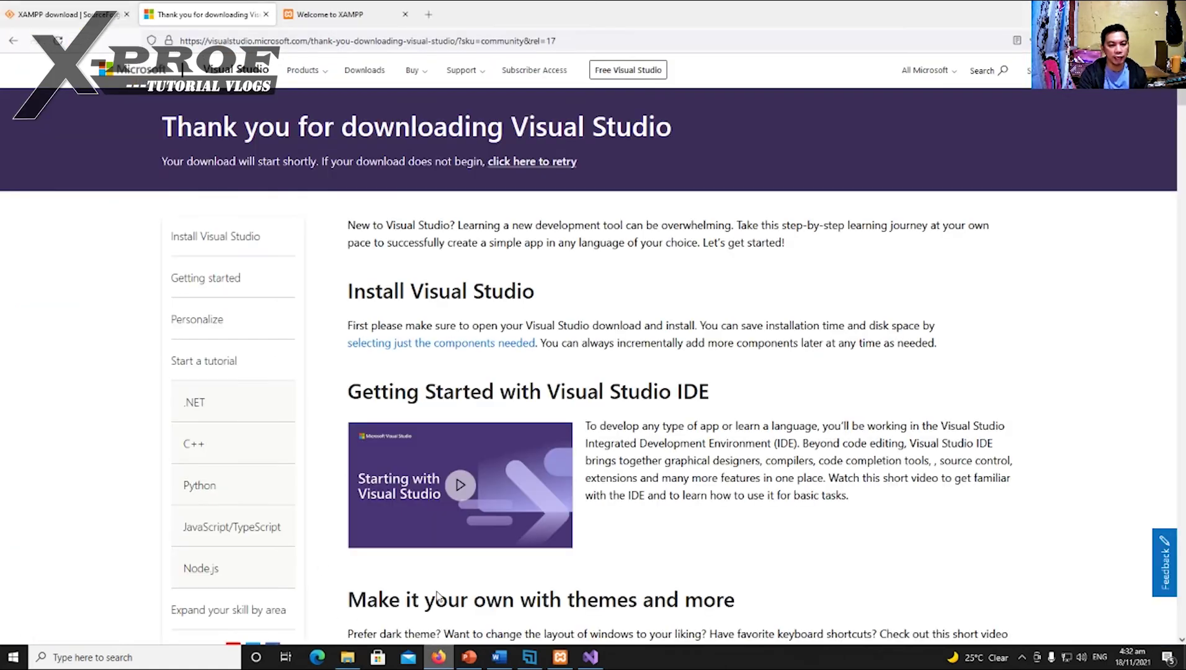
{"action": "left_click", "coordinate": [329, 14]}
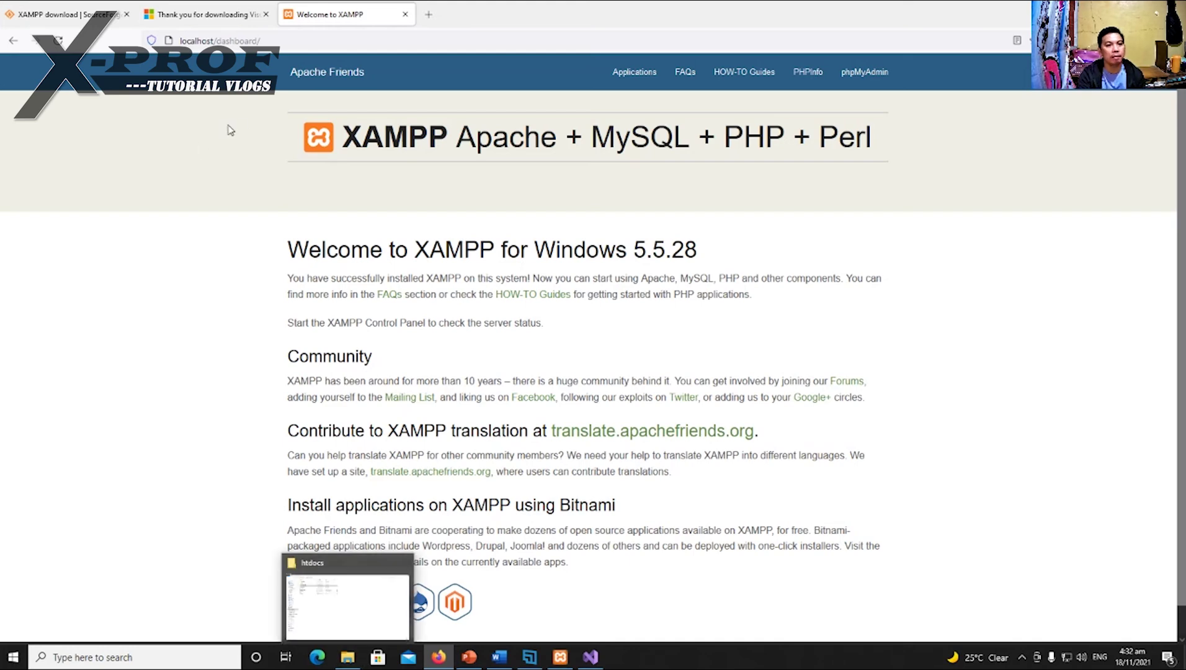
- Switch back to File Explorer, go into the MySimpleWeb folder in htdocs, and highlight its name in the folder path
{"action": "left_click", "coordinate": [348, 662]}
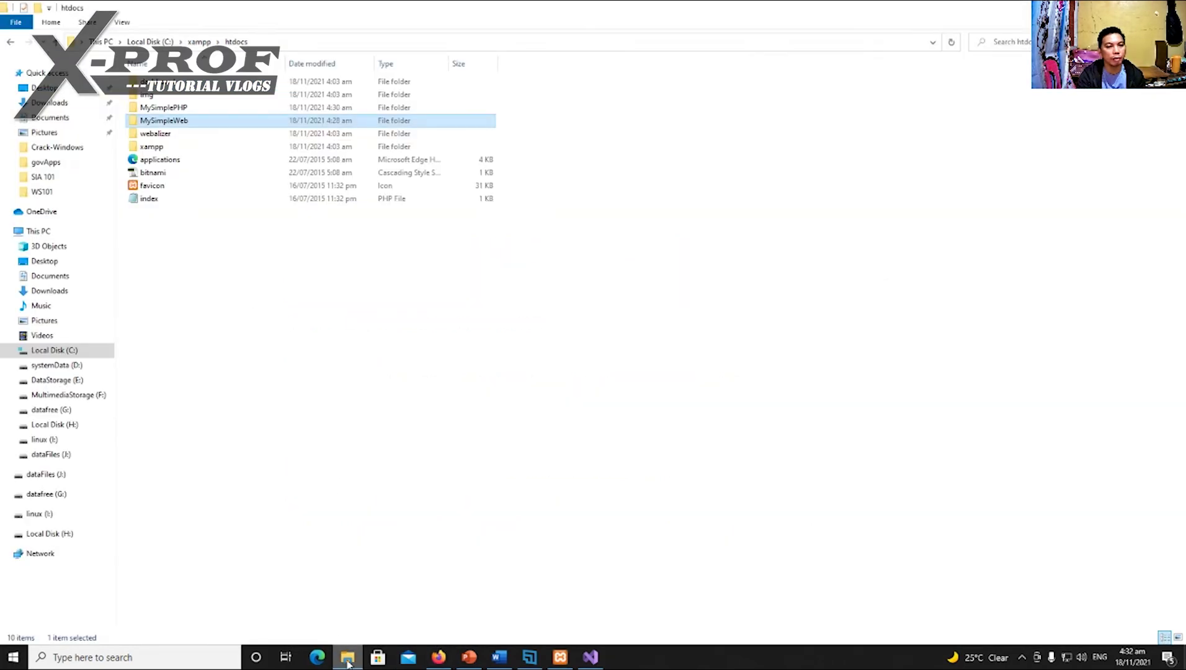
{"action": "left_click", "coordinate": [173, 122]}
{"action": "left_click", "coordinate": [211, 172]}
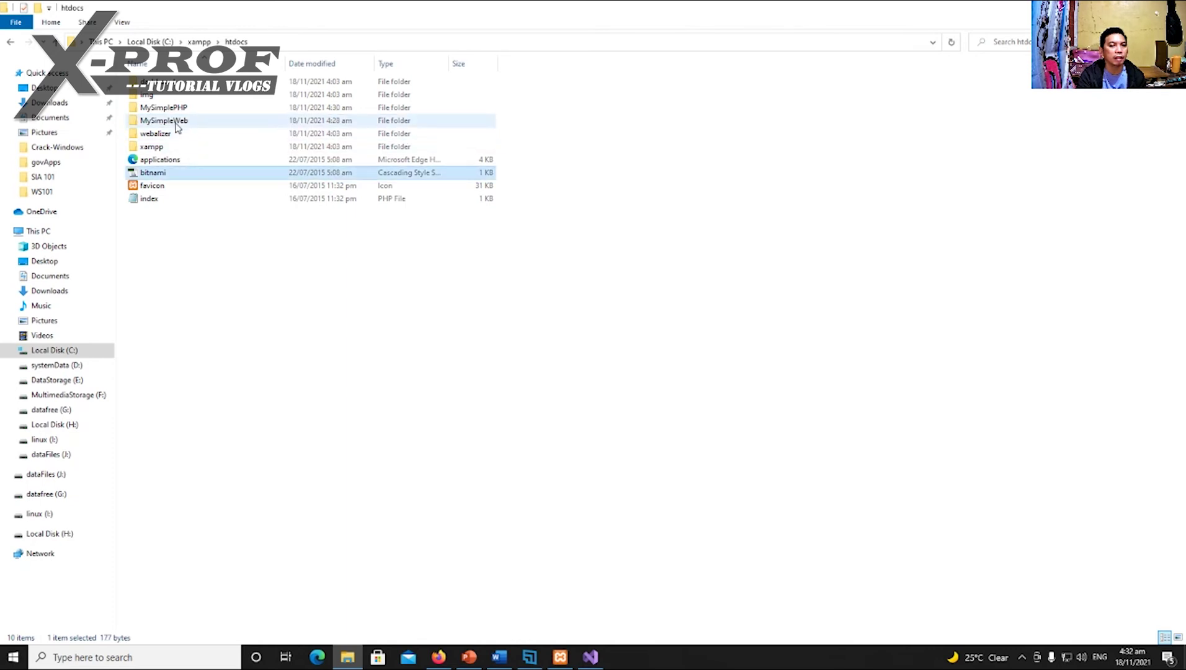
{"action": "double_click", "coordinate": [175, 121]}
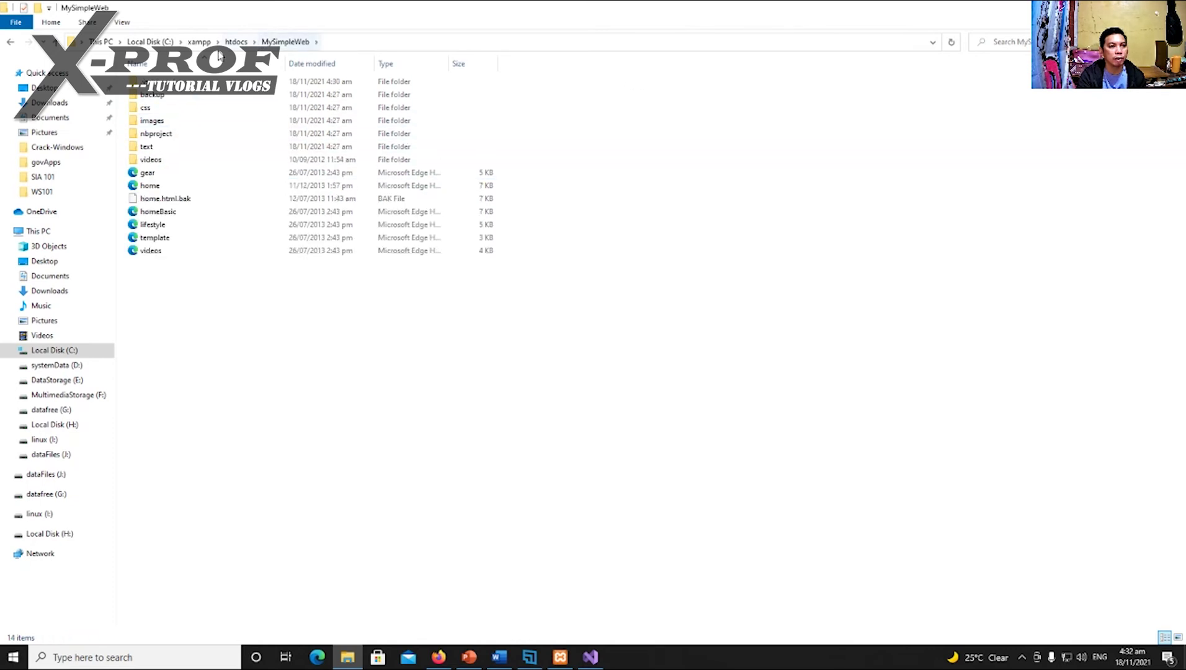
{"action": "left_click", "coordinate": [84, 42]}
{"action": "left_click_drag", "start_coordinate": [141, 42], "coordinate": [193, 42]}
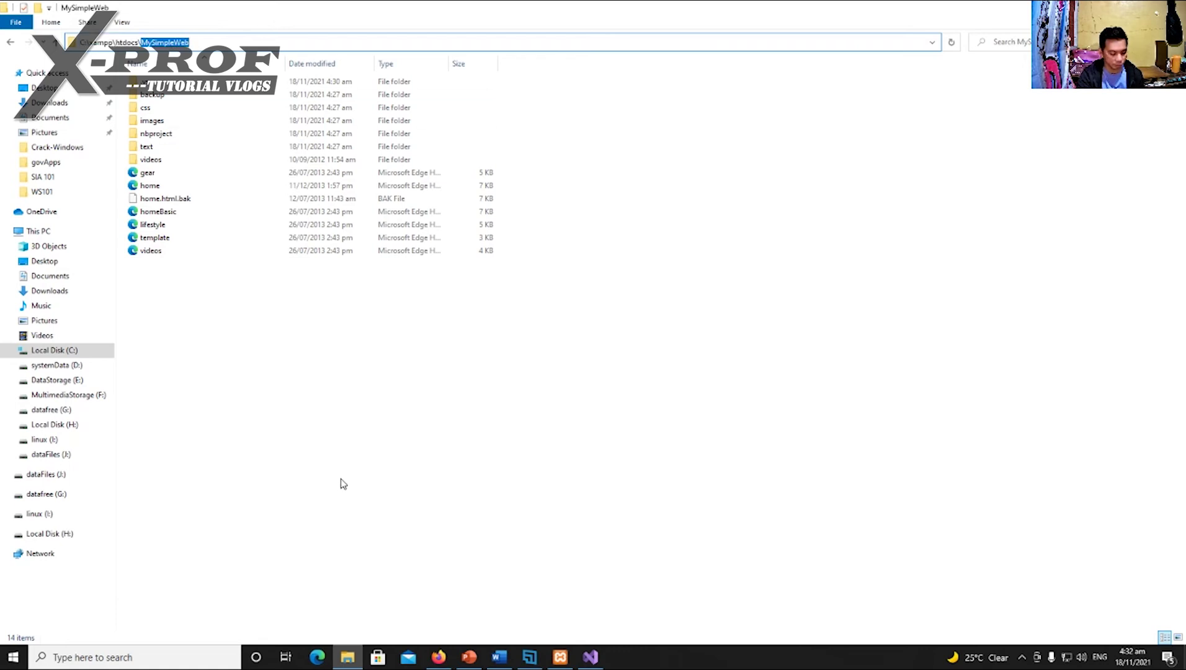
{"action": "left_click", "coordinate": [318, 382]}
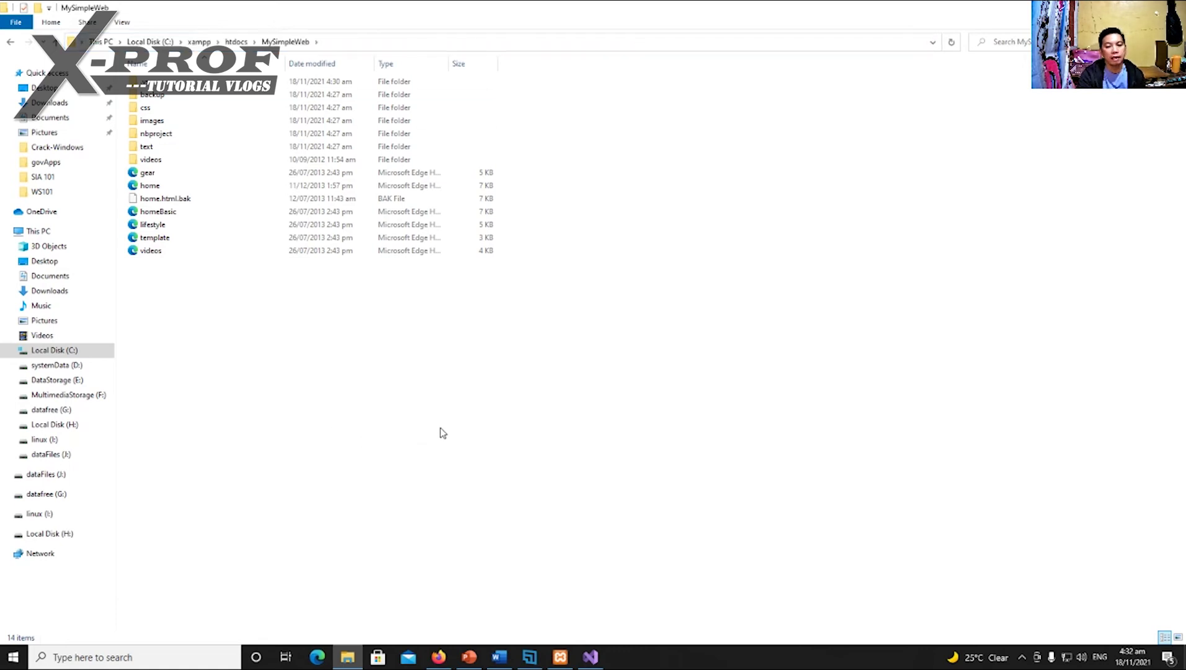
- Switch to Firefox and load localhost/MySimpleWeb/ in place of the XAMPP dashboard address
{"action": "mouse_move", "coordinate": [564, 662]}
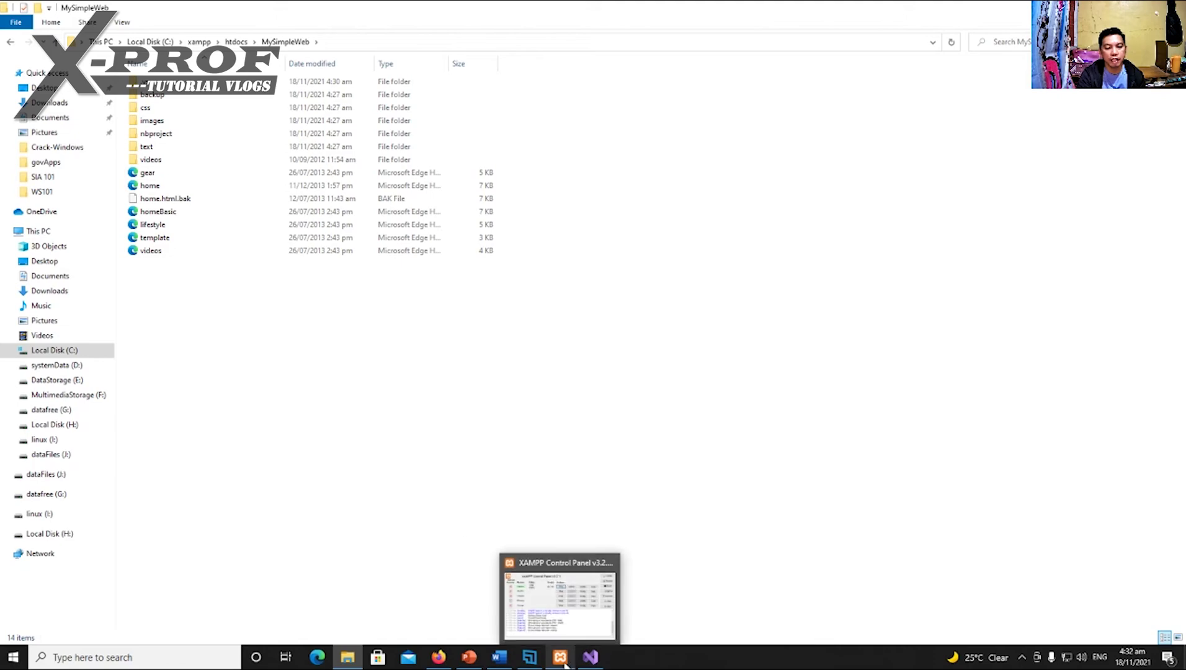
{"action": "left_click", "coordinate": [450, 666]}
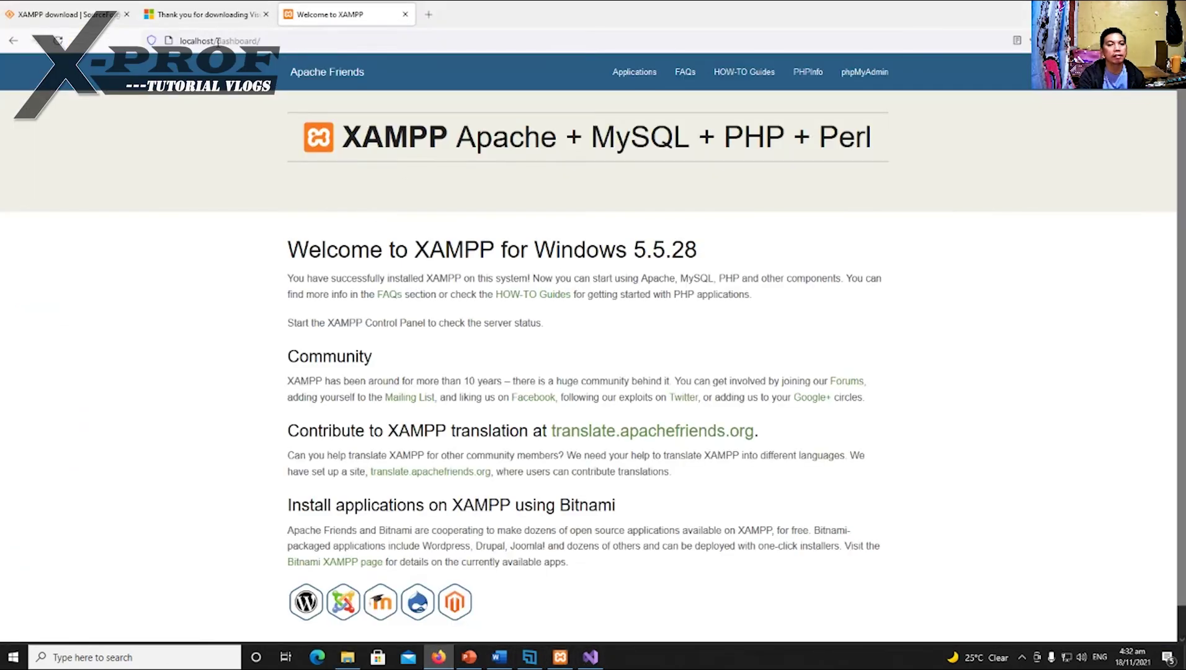
{"action": "left_click_drag", "start_coordinate": [217, 41], "coordinate": [305, 42]}
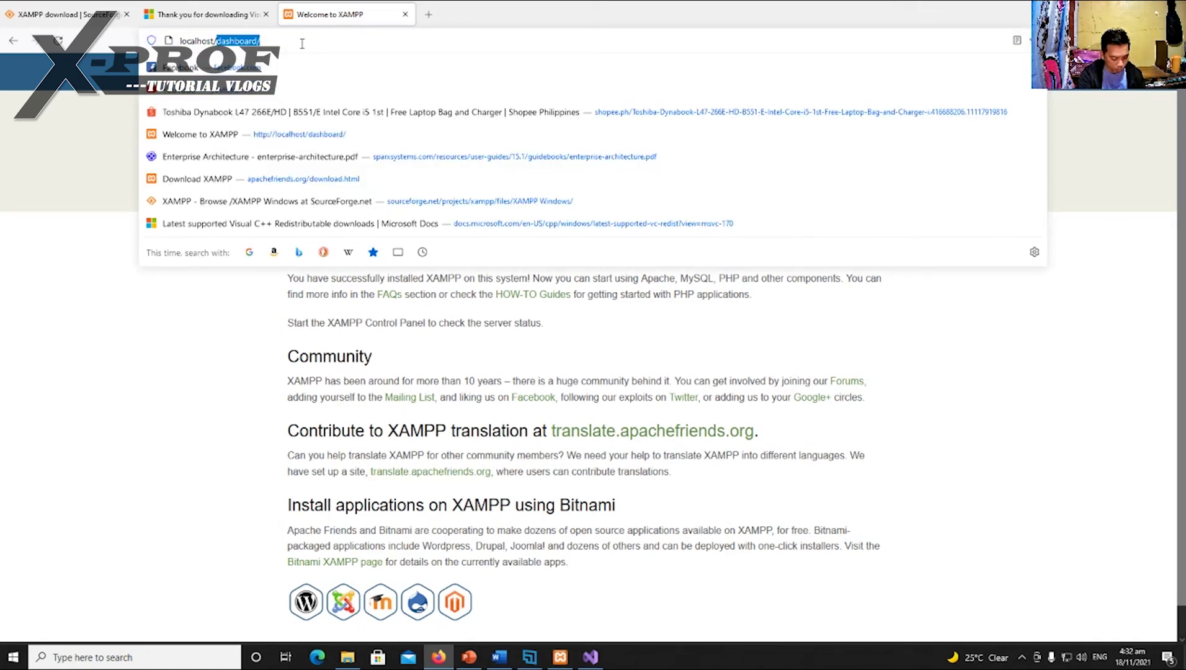
{"action": "type", "text": "MySimpleWeb/"}
{"action": "key", "text": "Return"}
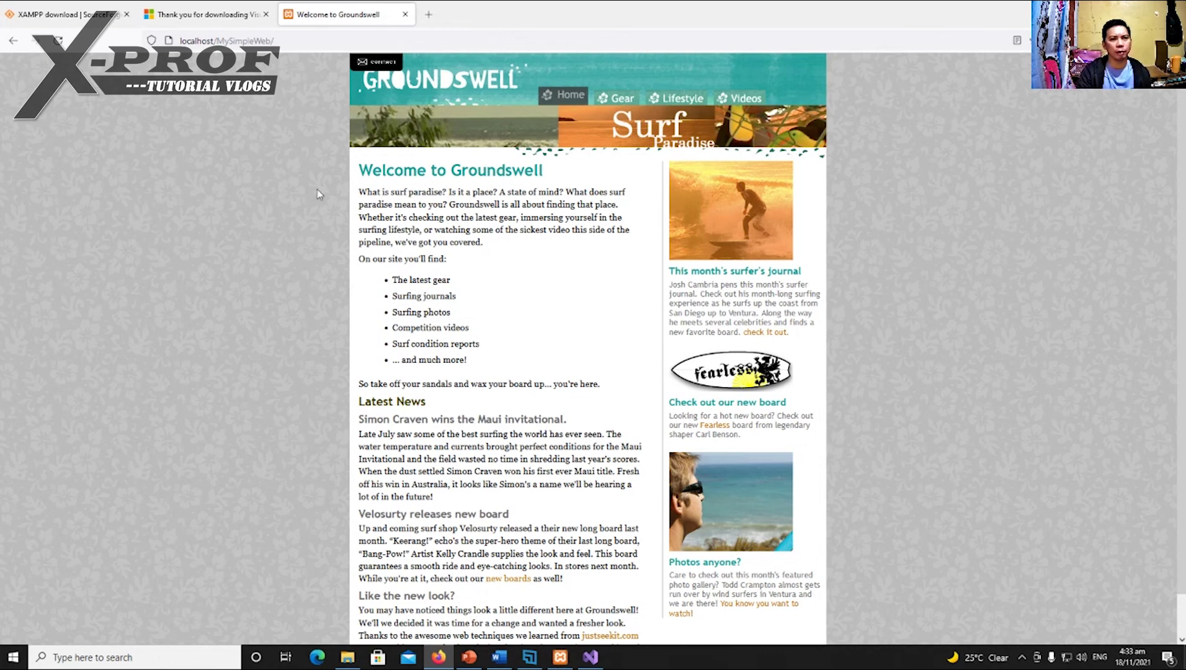
- Try to load the home page with the address localhost/MySimpleWeb/home.hmtl
{"action": "left_click", "coordinate": [286, 42]}
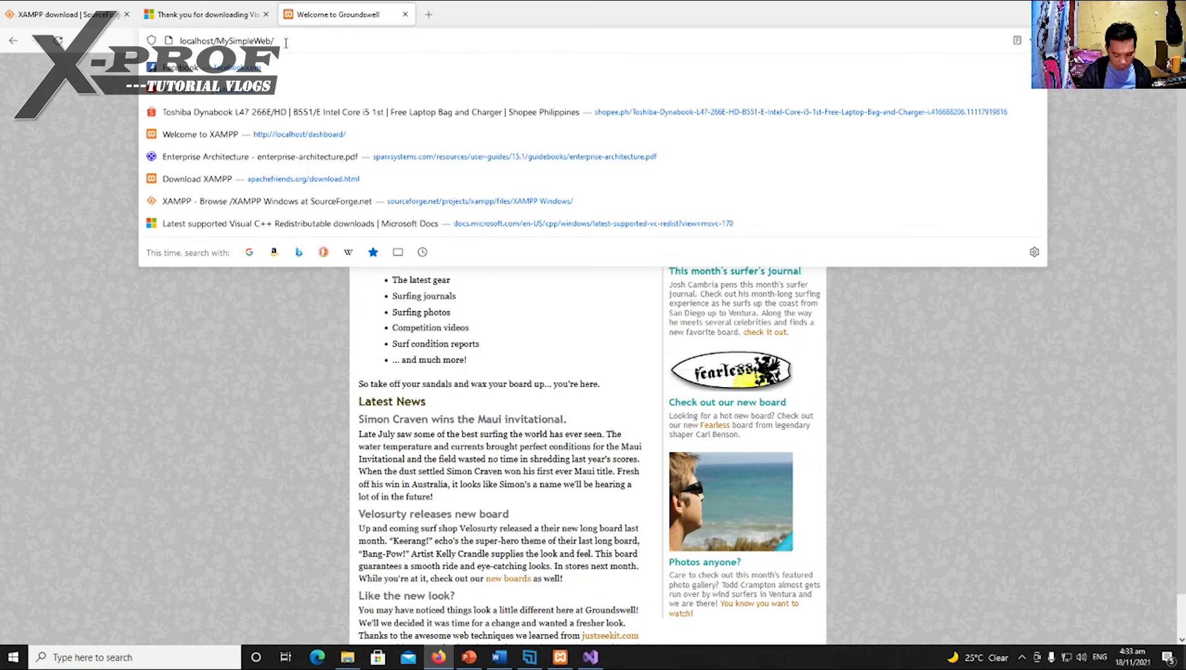
{"action": "type", "text": "home.jh"}
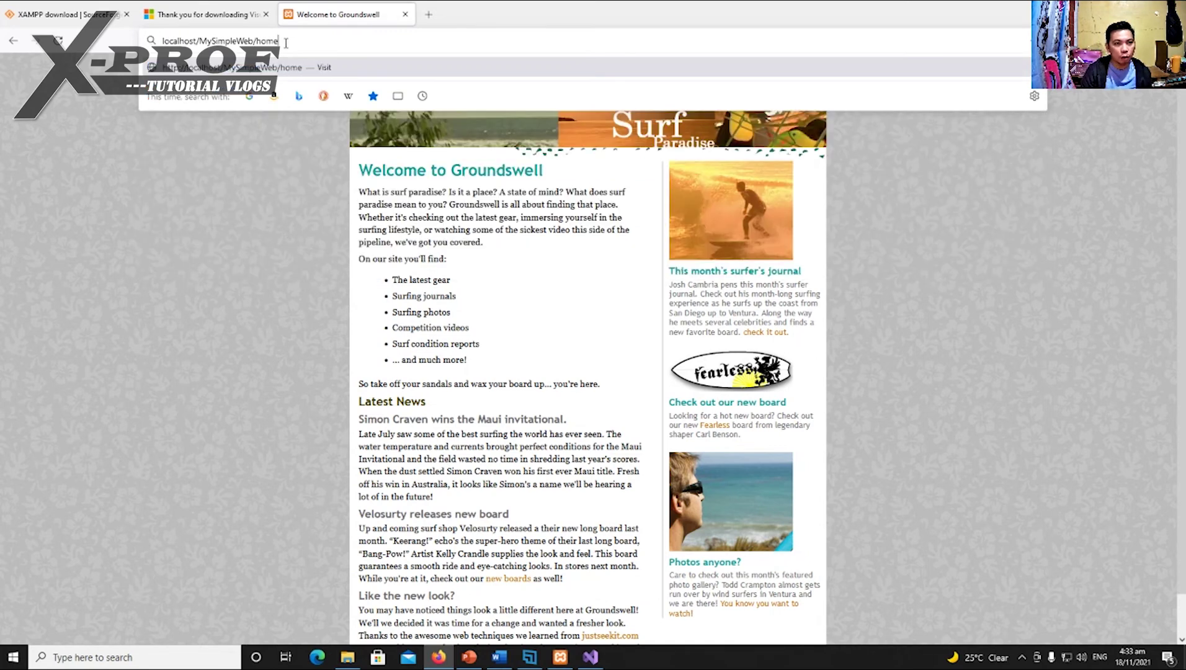
{"action": "key", "text": "BackSpace"}
{"action": "key", "text": "BackSpace"}
{"action": "type", "text": "hmtl"}
{"action": "key", "text": "Return"}
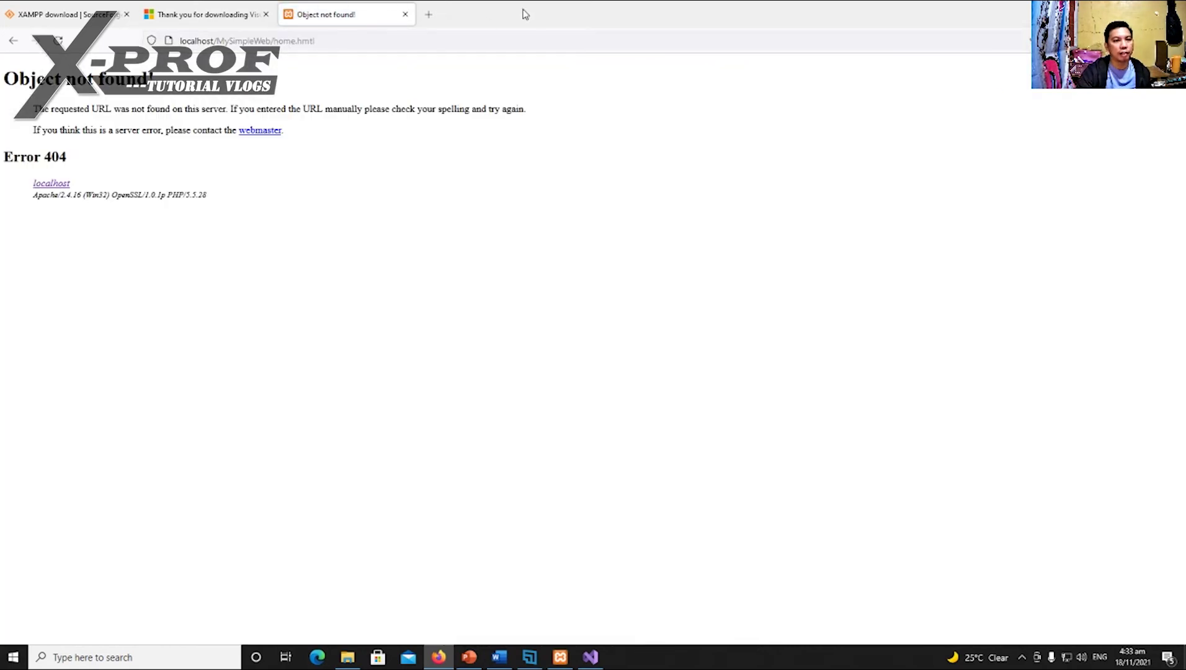
- Correct the file extension in the address to html and load localhost/MySimpleWeb/home.html
{"action": "left_click", "coordinate": [342, 44]}
{"action": "left_click", "coordinate": [343, 43]}
{"action": "key", "text": "BackSpace"}
{"action": "key", "text": "BackSpace"}
{"action": "key", "text": "BackSpace"}
{"action": "key", "text": "BackSpace"}
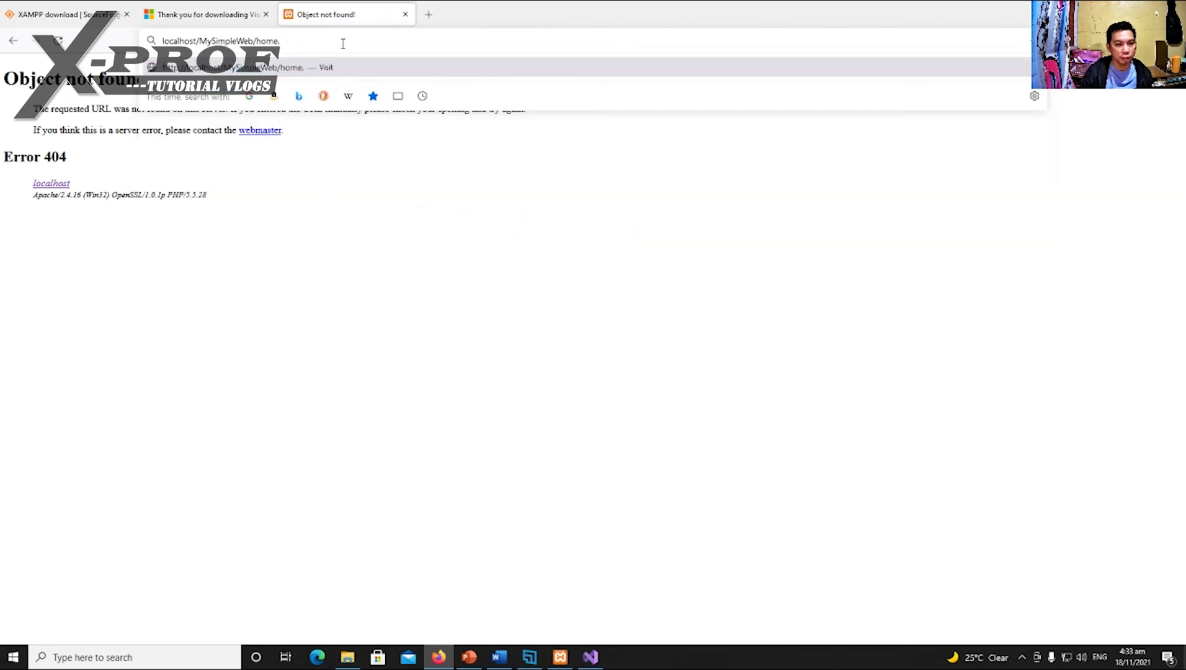
{"action": "type", "text": "html"}
{"action": "key", "text": "Return"}
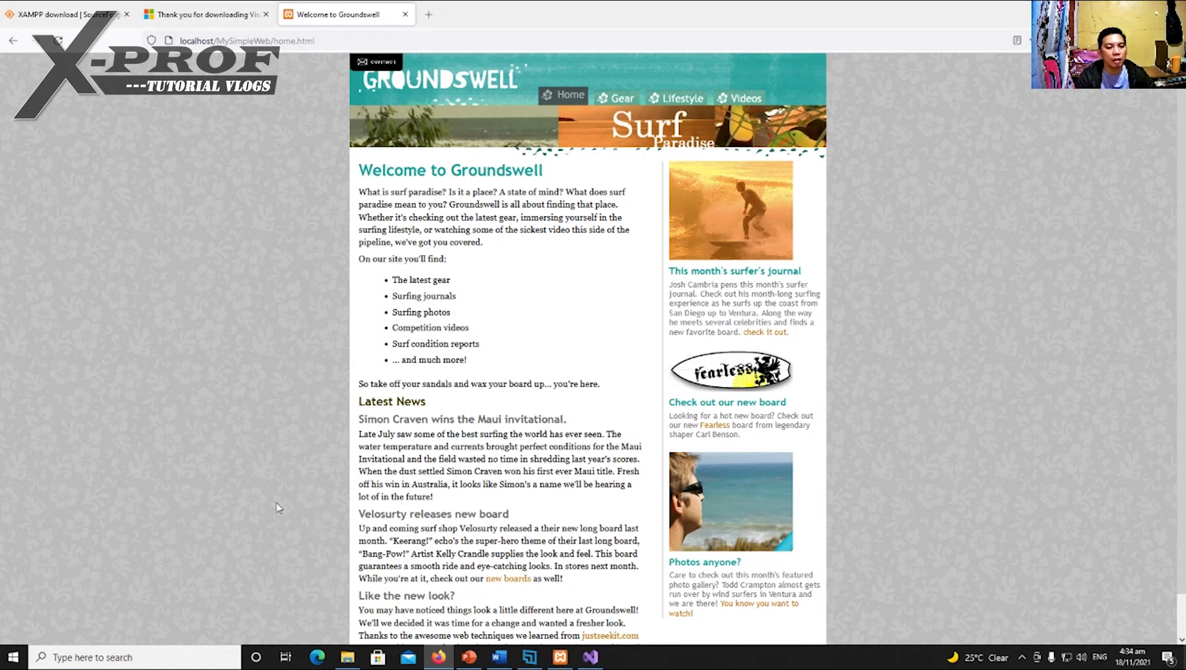
- Switch to File Explorer and open the home file from the MySimpleWeb folder in Firefox
{"action": "mouse_move", "coordinate": [348, 662]}
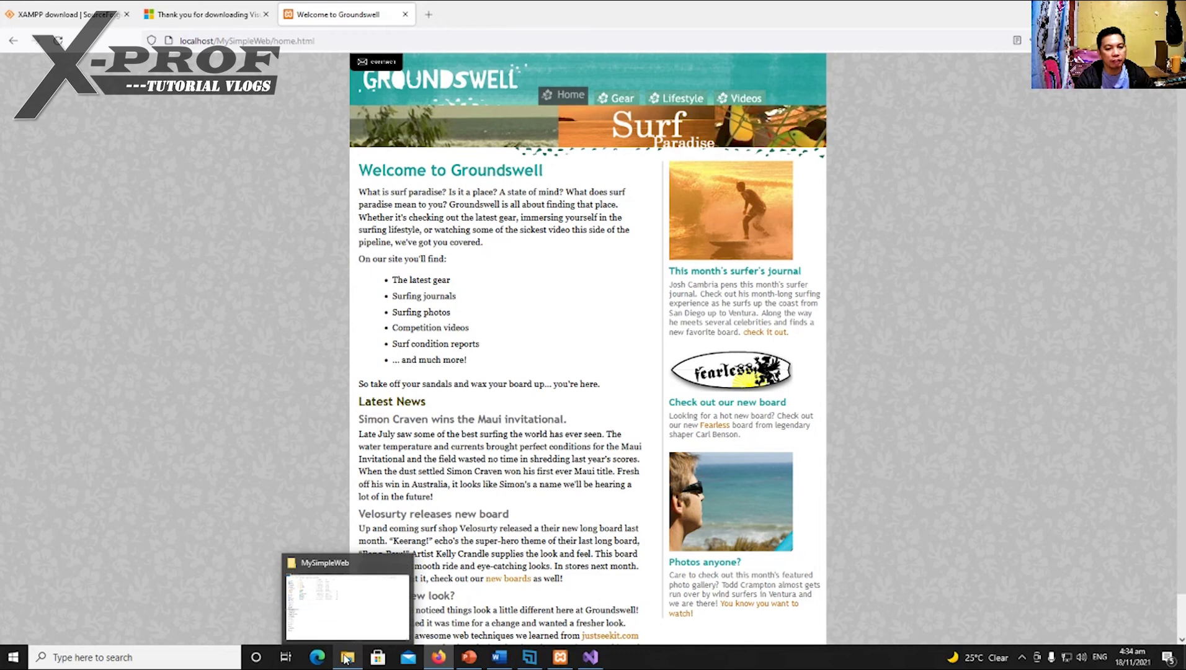
{"action": "left_click", "coordinate": [352, 660]}
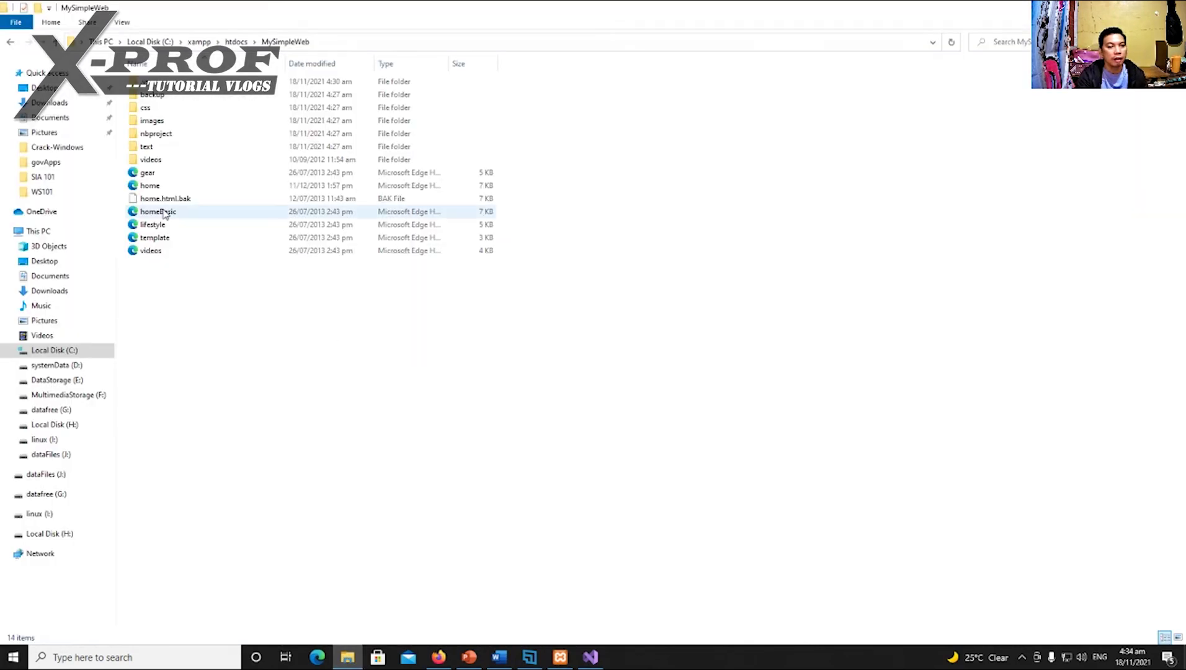
{"action": "right_click", "coordinate": [137, 187]}
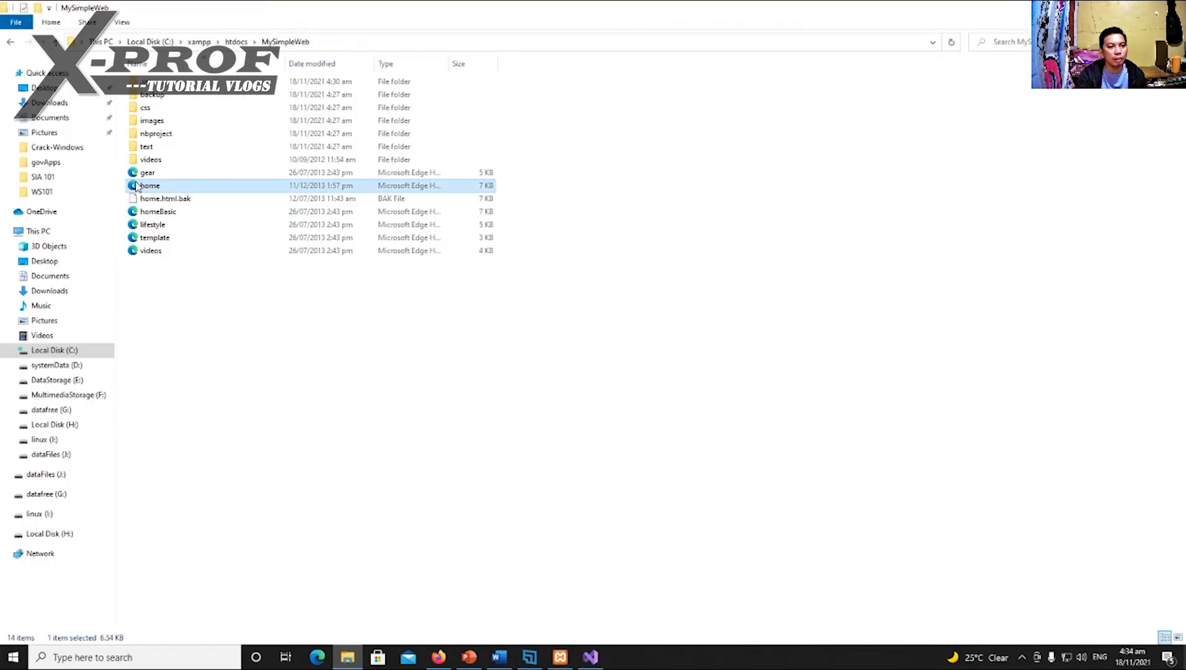
{"action": "left_click", "coordinate": [166, 192]}
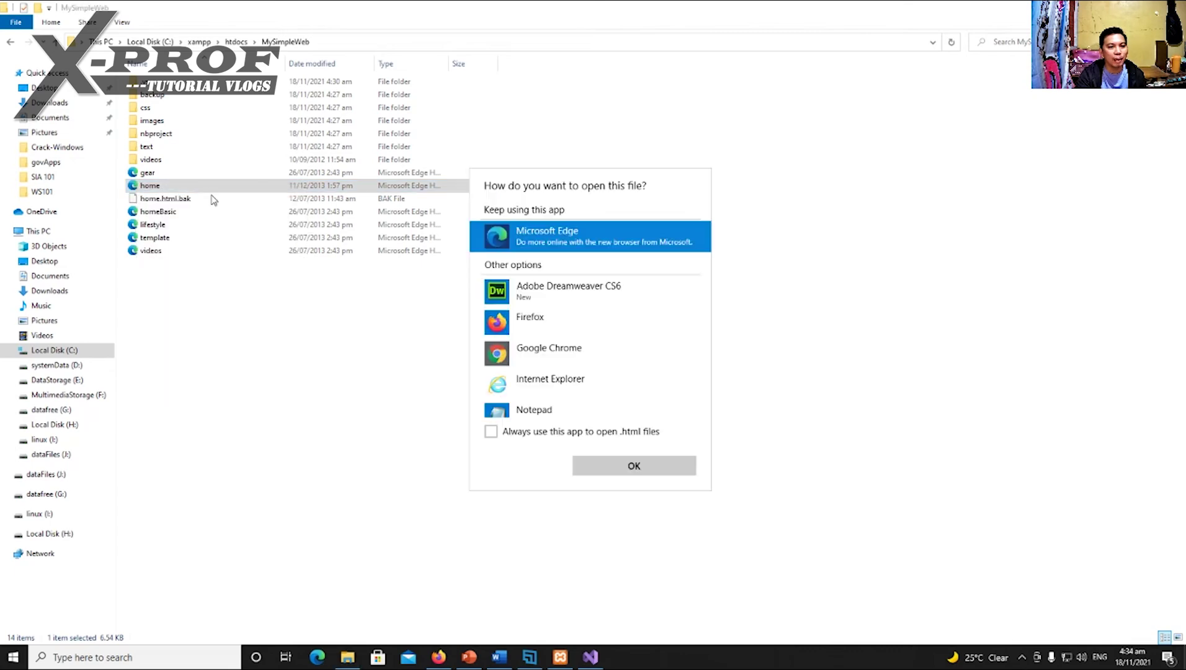
{"action": "left_click", "coordinate": [546, 330]}
{"action": "left_click", "coordinate": [634, 466]}
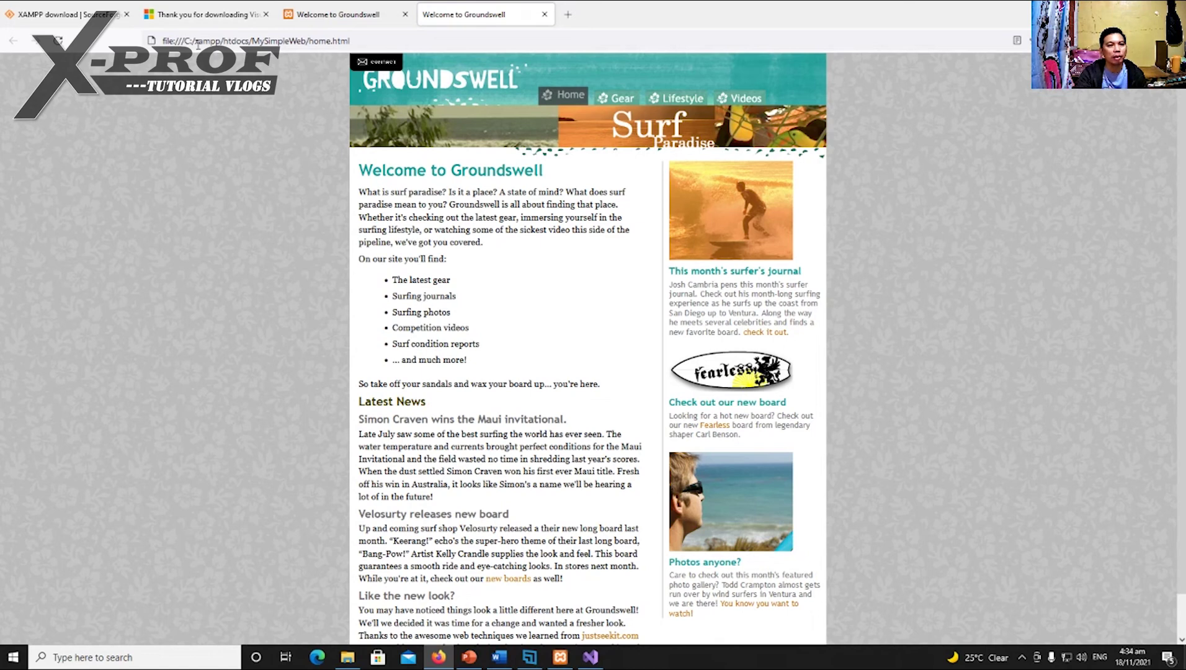
- Compare the local file address of home.html with the localhost/MySimpleWeb/home.html address of the same page
{"action": "left_click_drag", "start_coordinate": [164, 40], "coordinate": [340, 49]}
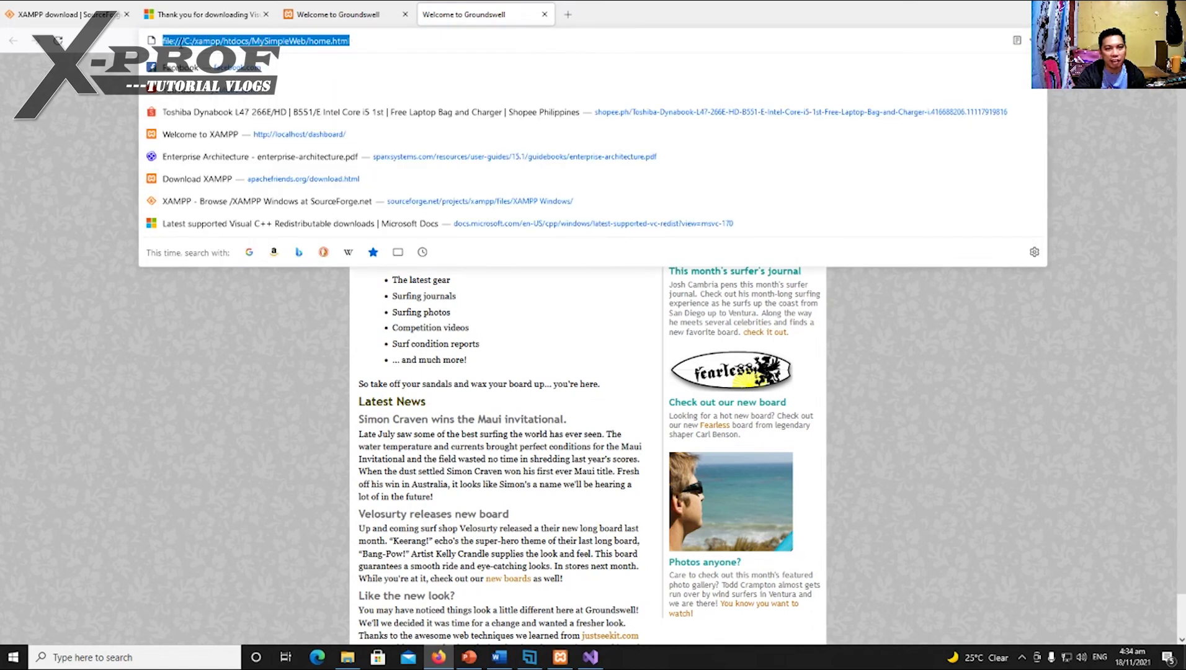
{"action": "left_click", "coordinate": [342, 19]}
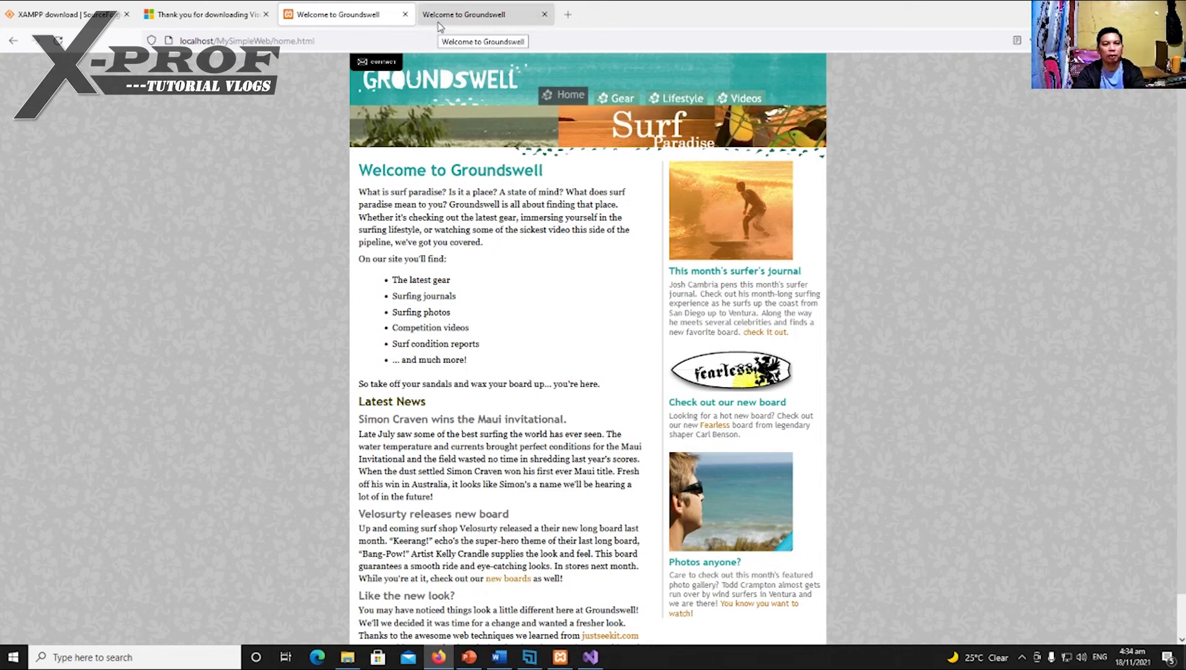
{"action": "left_click", "coordinate": [483, 19]}
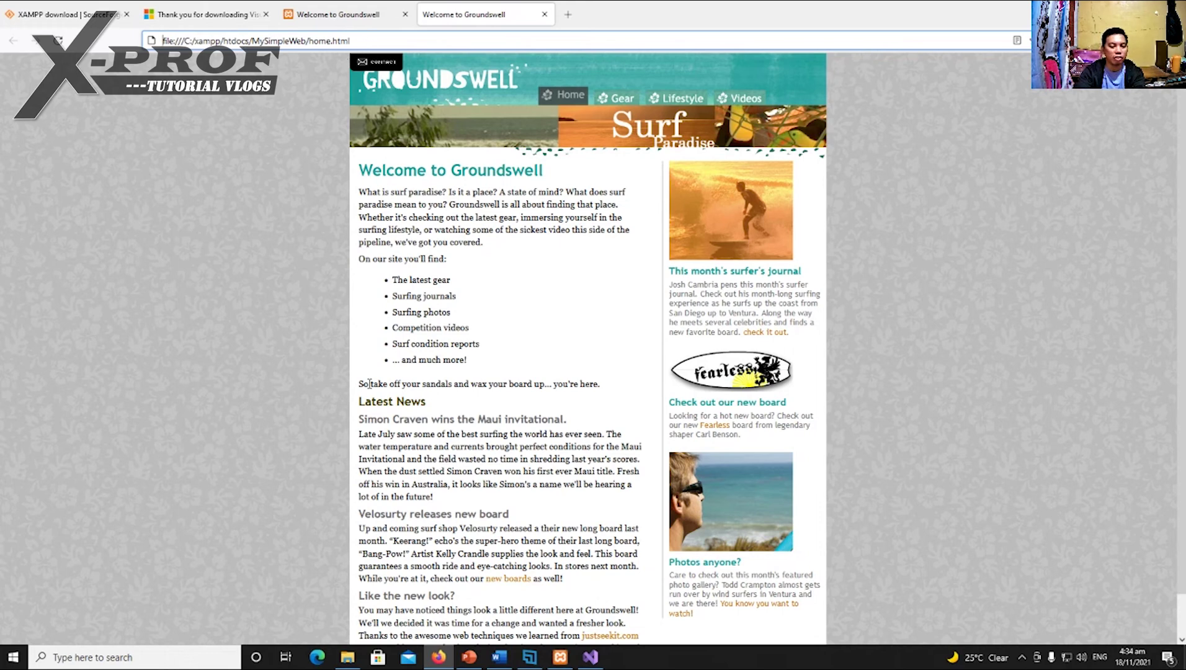
{"action": "left_click", "coordinate": [338, 19]}
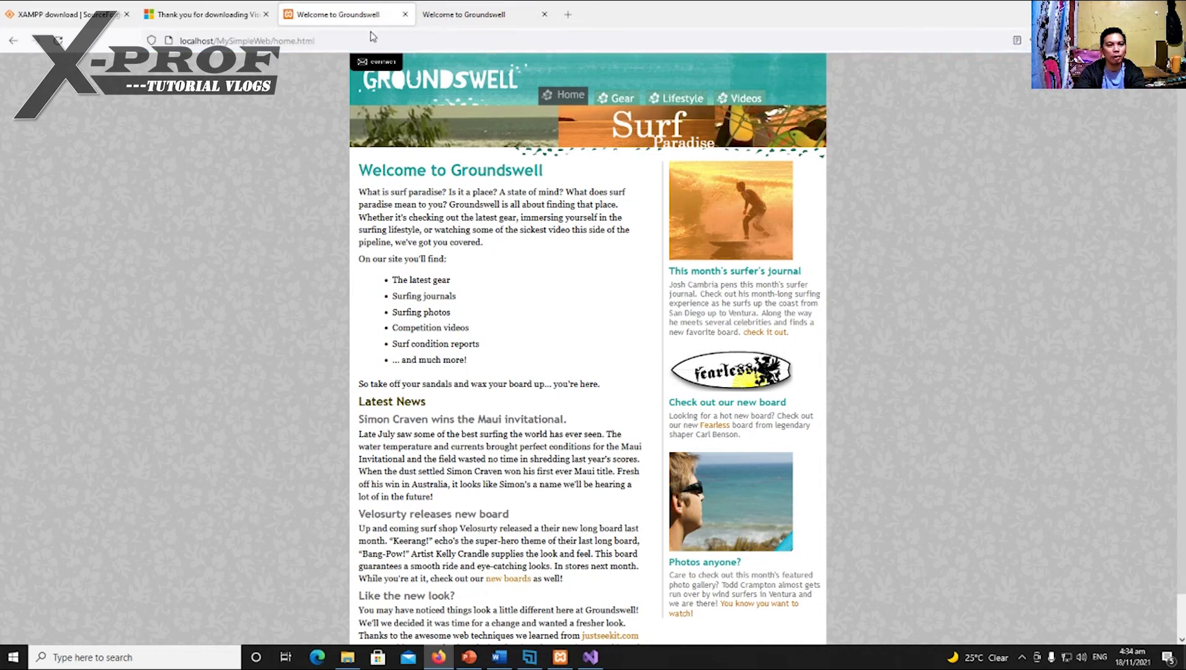
- Return to File Explorer, go up to htdocs, and open the MySimplePHP folder
{"action": "left_click", "coordinate": [347, 658]}
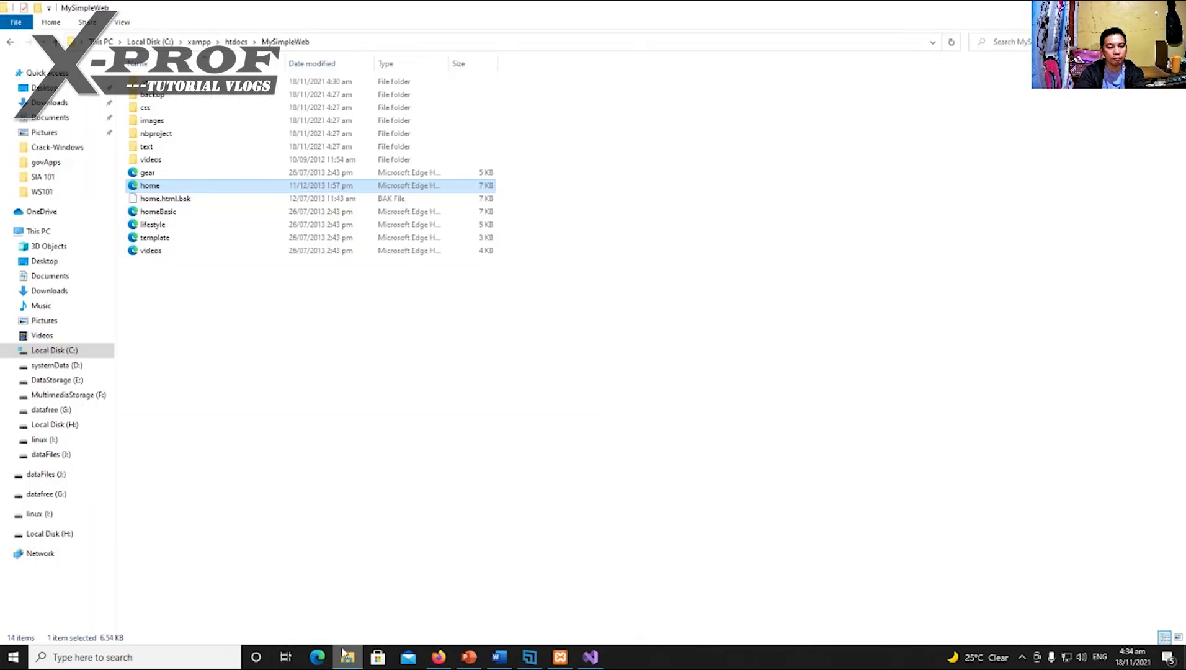
{"action": "left_click", "coordinate": [55, 42]}
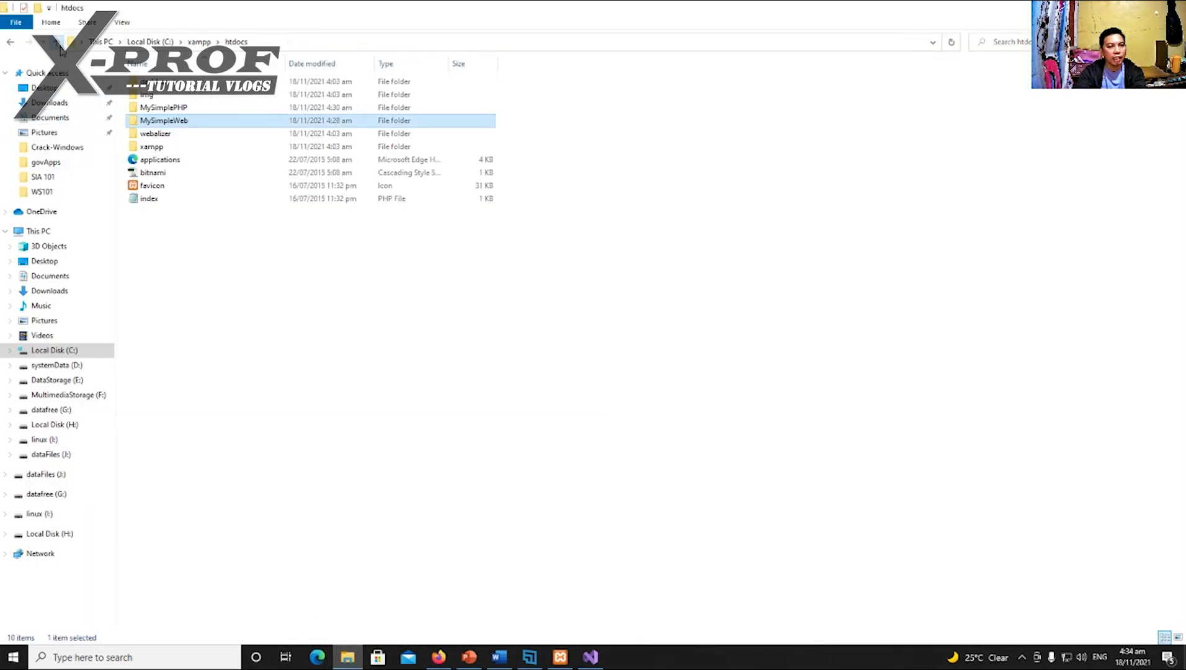
{"action": "left_click", "coordinate": [167, 107]}
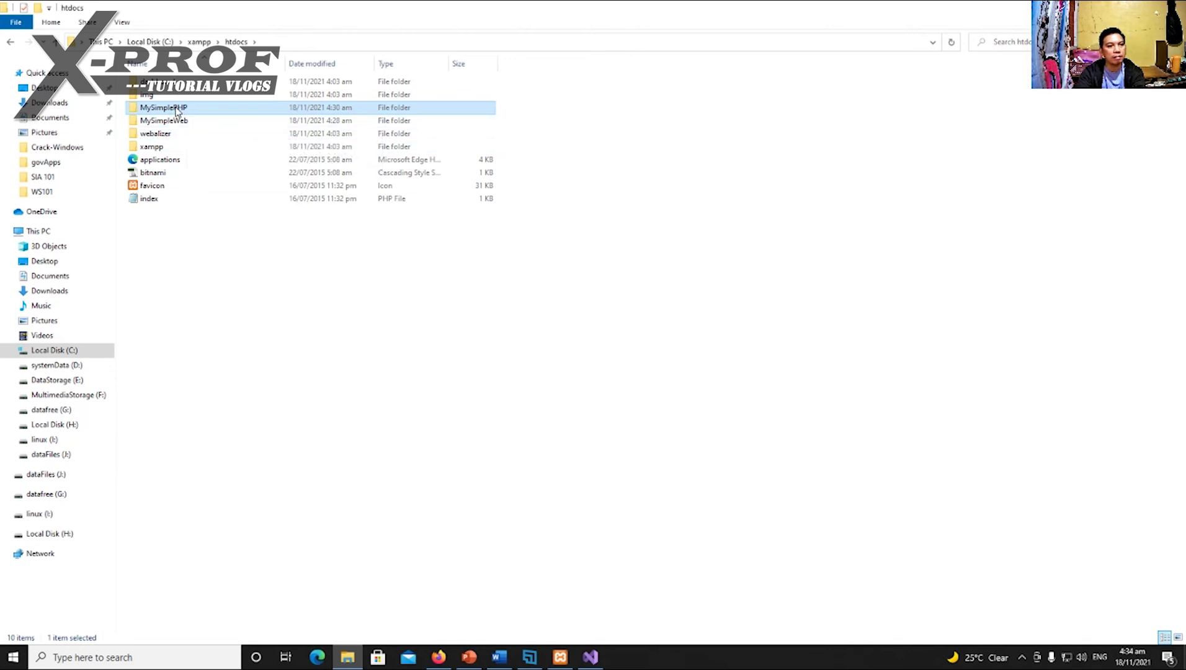
{"action": "double_click", "coordinate": [175, 109]}
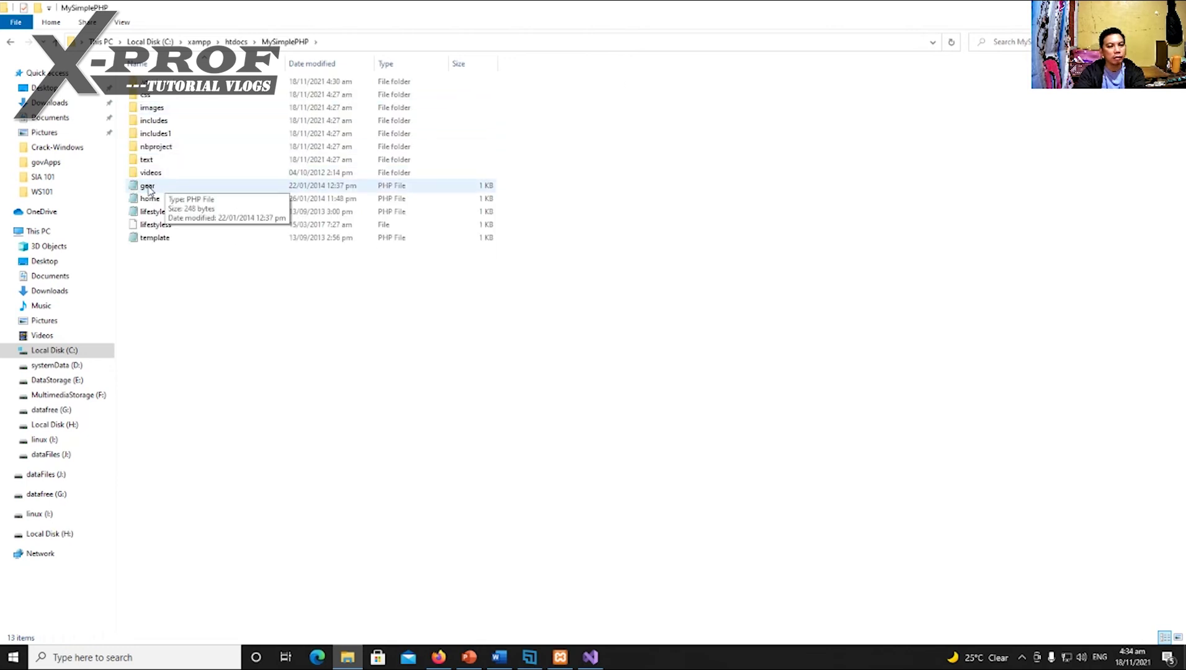
- Open the home PHP file in Notepad to view its include code, and close it
{"action": "double_click", "coordinate": [152, 200]}
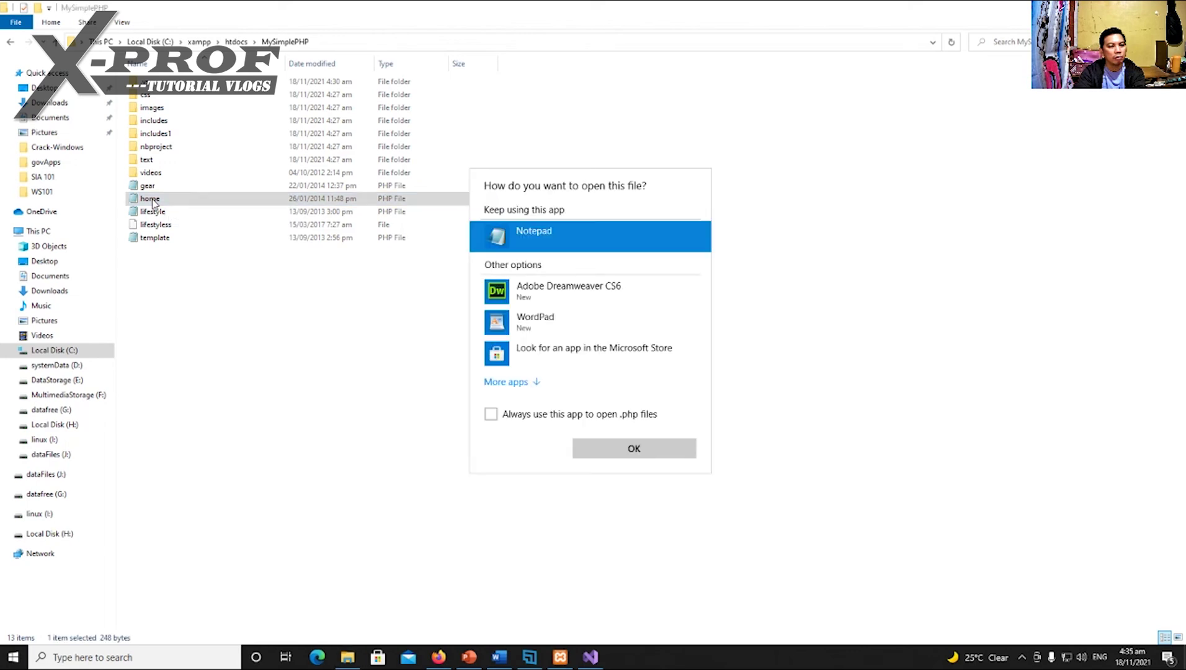
{"action": "left_click", "coordinate": [621, 448]}
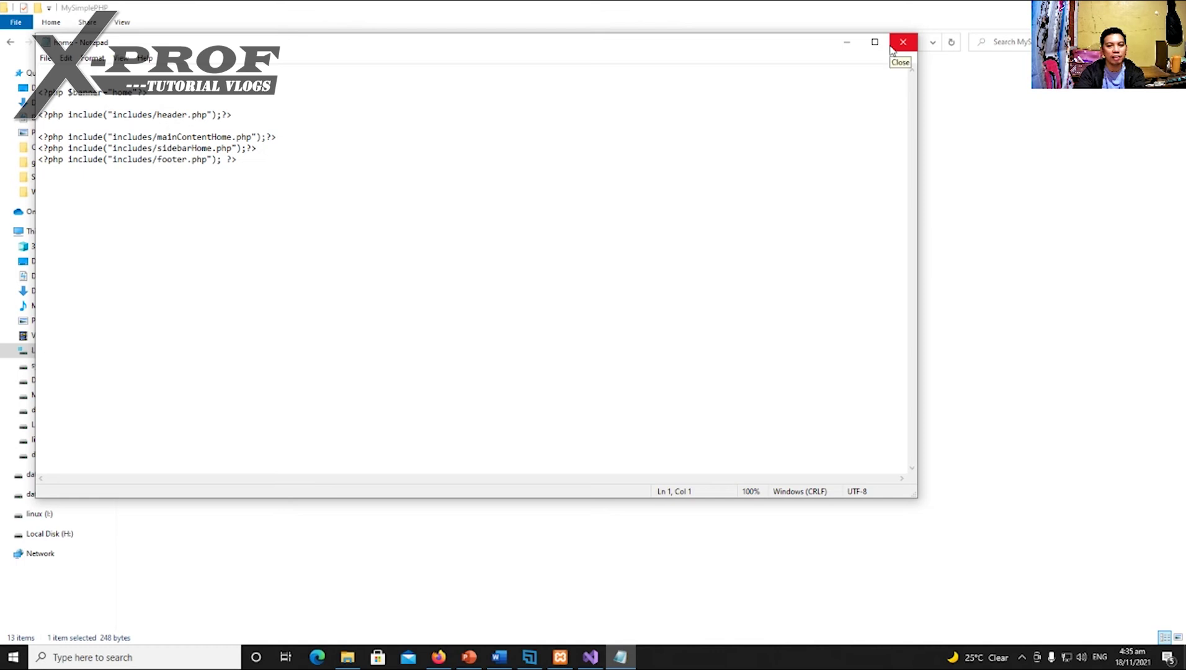
{"action": "left_click", "coordinate": [891, 50]}
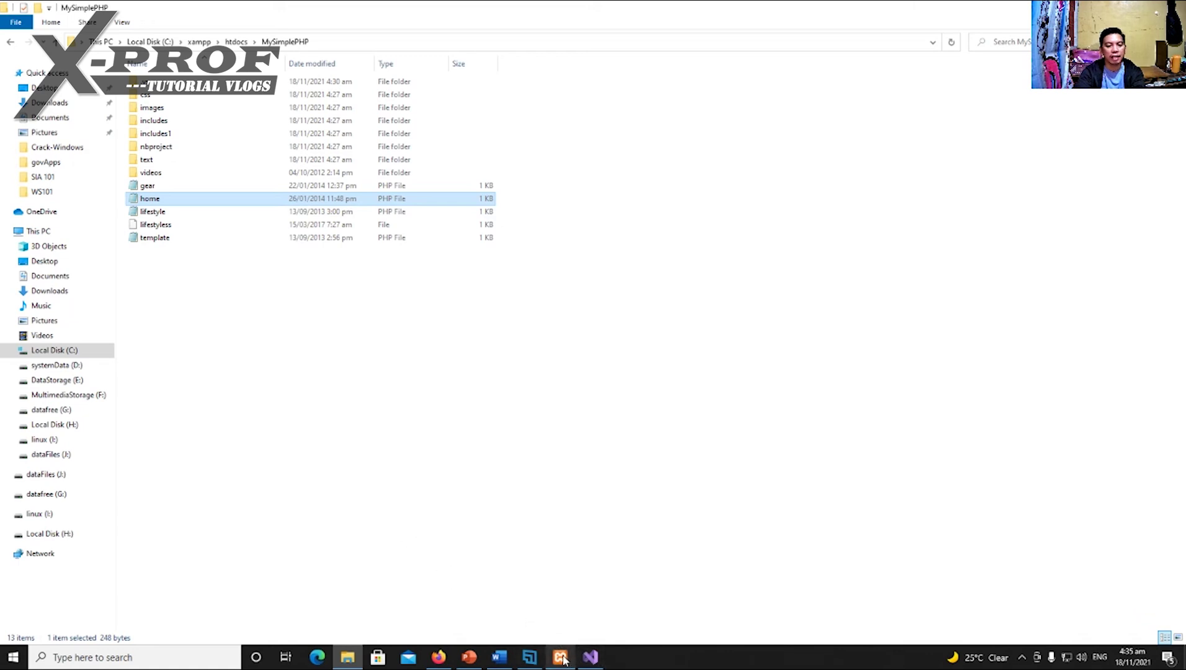
- Copy the folder name MySimplePHP from the folder path
{"action": "mouse_move", "coordinate": [560, 656]}
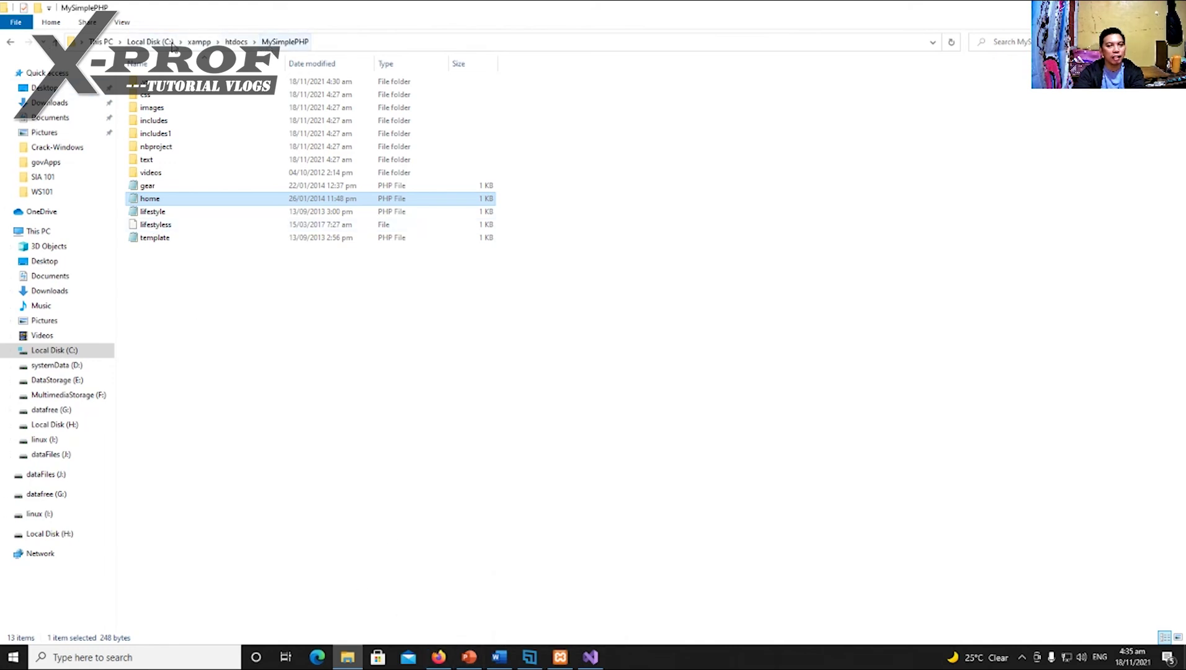
{"action": "left_click", "coordinate": [72, 47]}
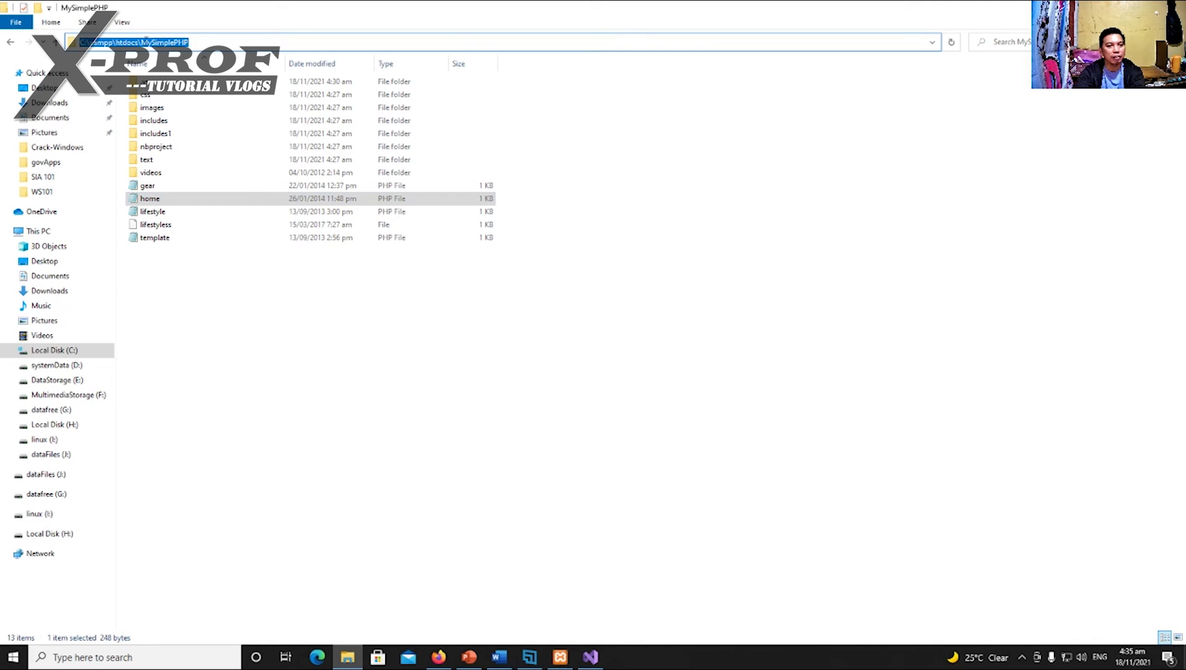
{"action": "left_click_drag", "start_coordinate": [141, 42], "coordinate": [194, 43]}
{"action": "right_click", "coordinate": [169, 45]}
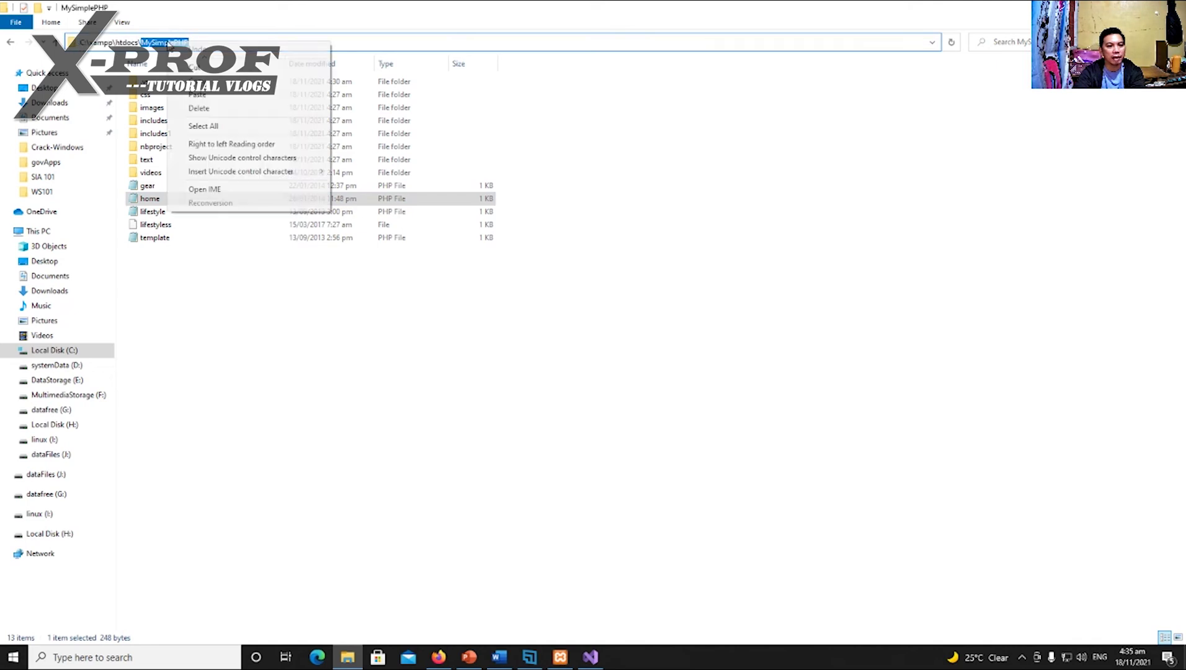
{"action": "left_click", "coordinate": [193, 81]}
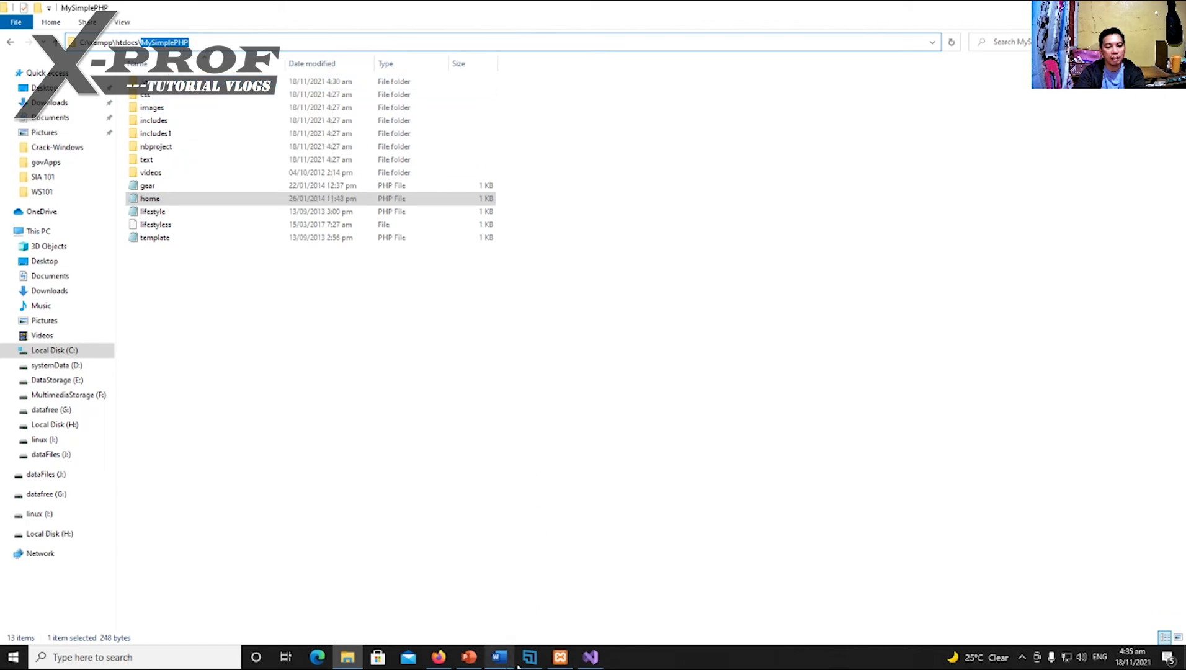
- Switch to Firefox and load localhost/MySimplePHP in place of the MySimpleWeb home page address
{"action": "left_click", "coordinate": [439, 657]}
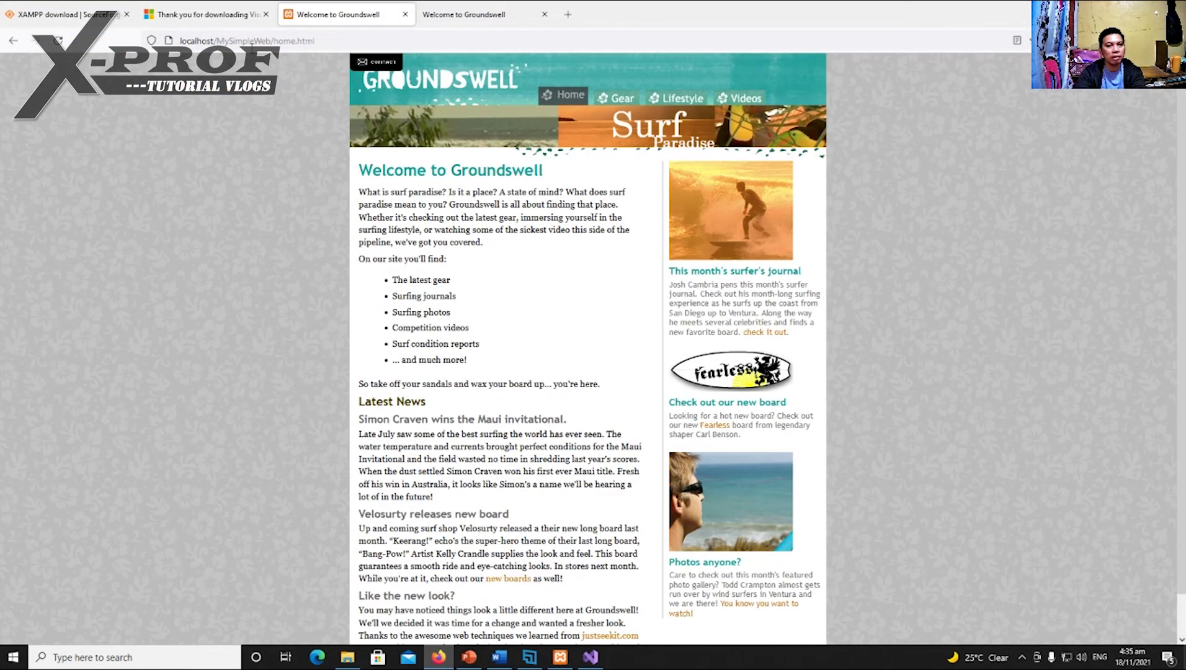
{"action": "left_click", "coordinate": [232, 41]}
{"action": "left_click_drag", "start_coordinate": [217, 41], "coordinate": [360, 36]}
{"action": "left_click", "coordinate": [228, 38]}
{"action": "key", "text": "BackSpace"}
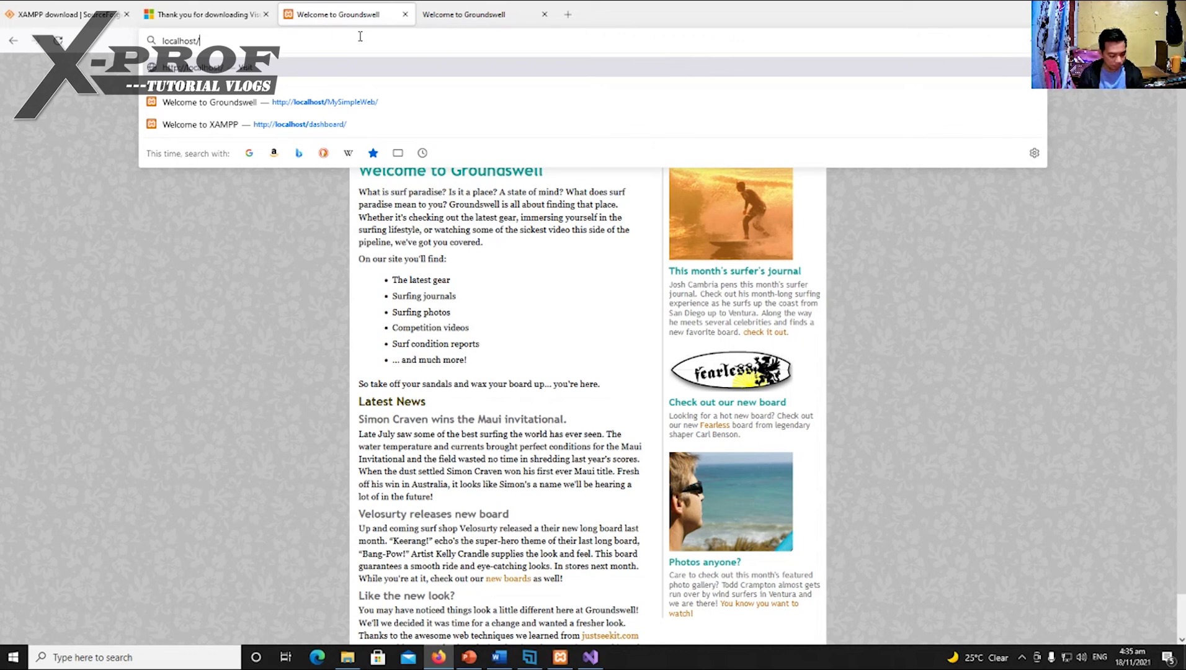
{"action": "type", "text": "MySimplePHP"}
{"action": "key", "text": "Return"}
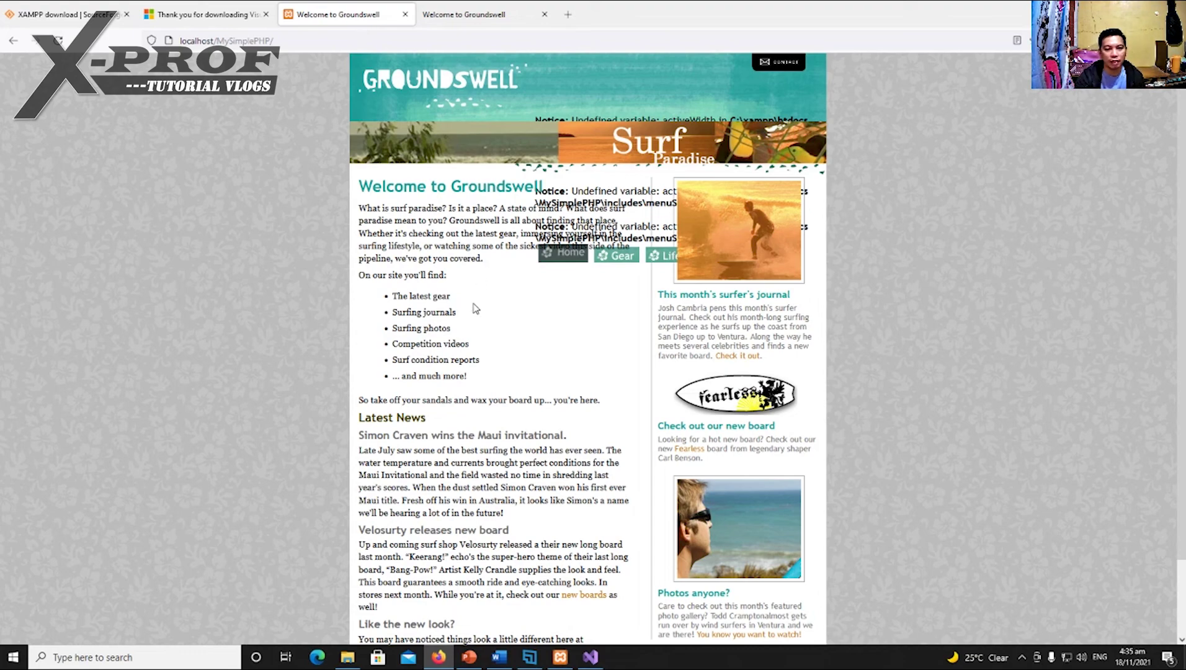
- Look through the MySimplePHP site, visiting its Gear and Lifestyle pages and returning to Home
{"action": "scroll", "coordinate": [566, 417], "scroll_direction": "down", "scroll_amount": 2}
{"action": "scroll", "coordinate": [566, 418], "scroll_direction": "up", "scroll_amount": 1}
{"action": "scroll", "coordinate": [566, 417], "scroll_direction": "up", "scroll_amount": 1}
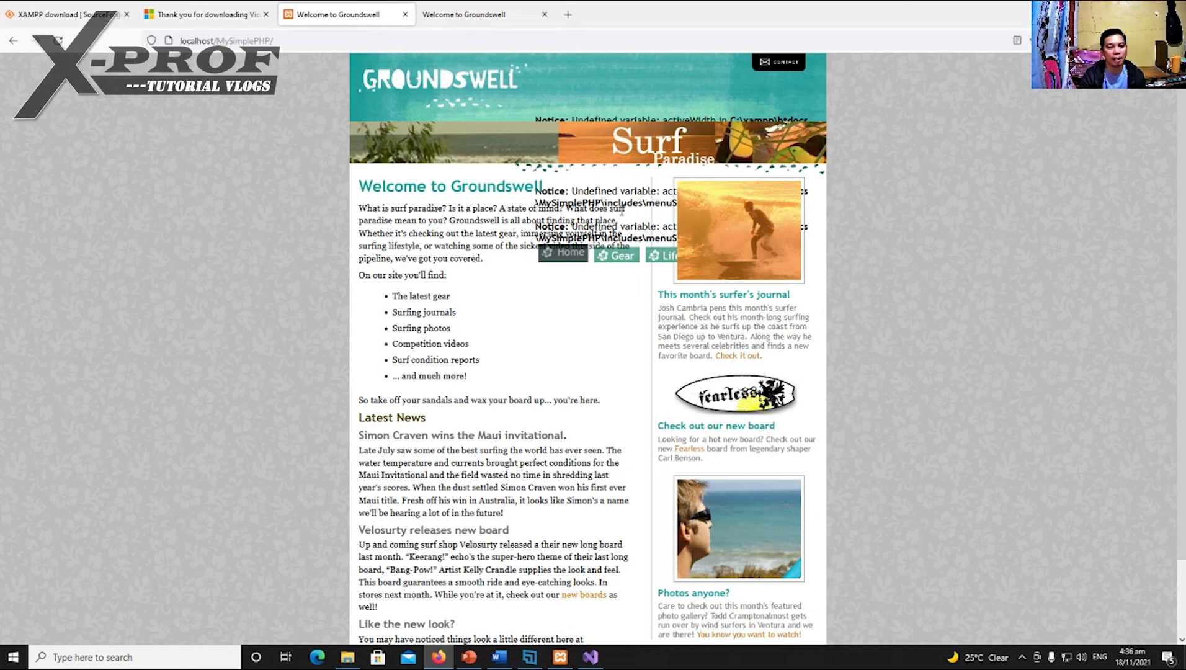
{"action": "left_click", "coordinate": [633, 257]}
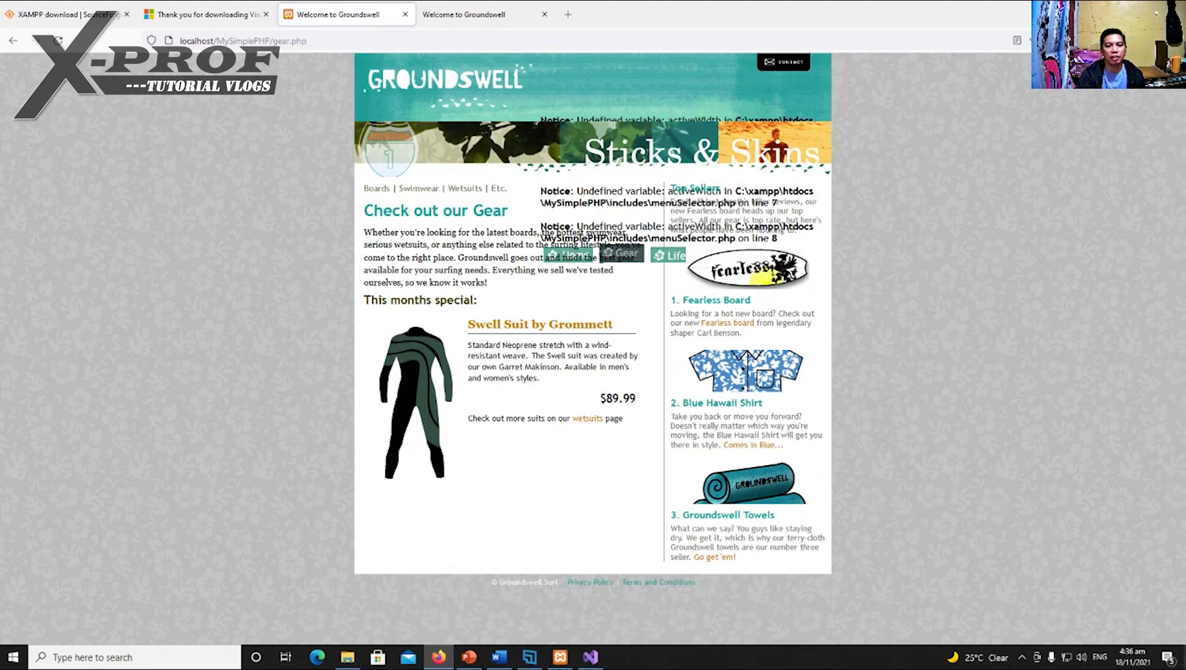
{"action": "left_click", "coordinate": [665, 261]}
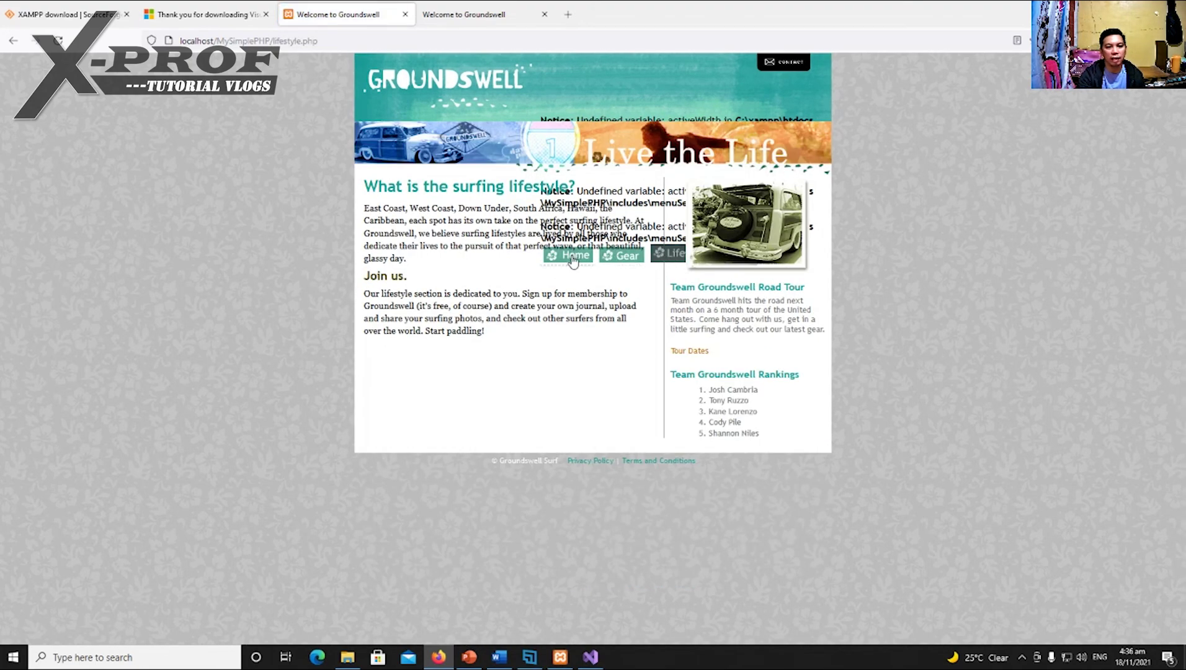
{"action": "left_click", "coordinate": [574, 259]}
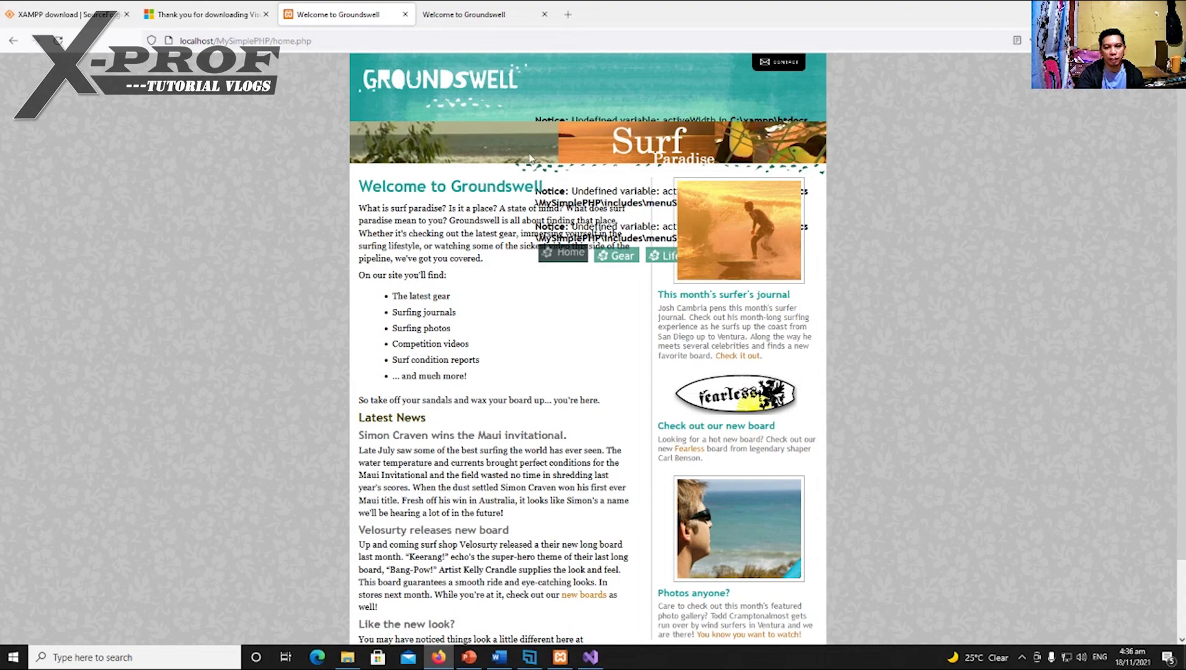
{"action": "scroll", "coordinate": [548, 263], "scroll_direction": "down", "scroll_amount": 2}
{"action": "scroll", "coordinate": [551, 265], "scroll_direction": "up", "scroll_amount": 2}
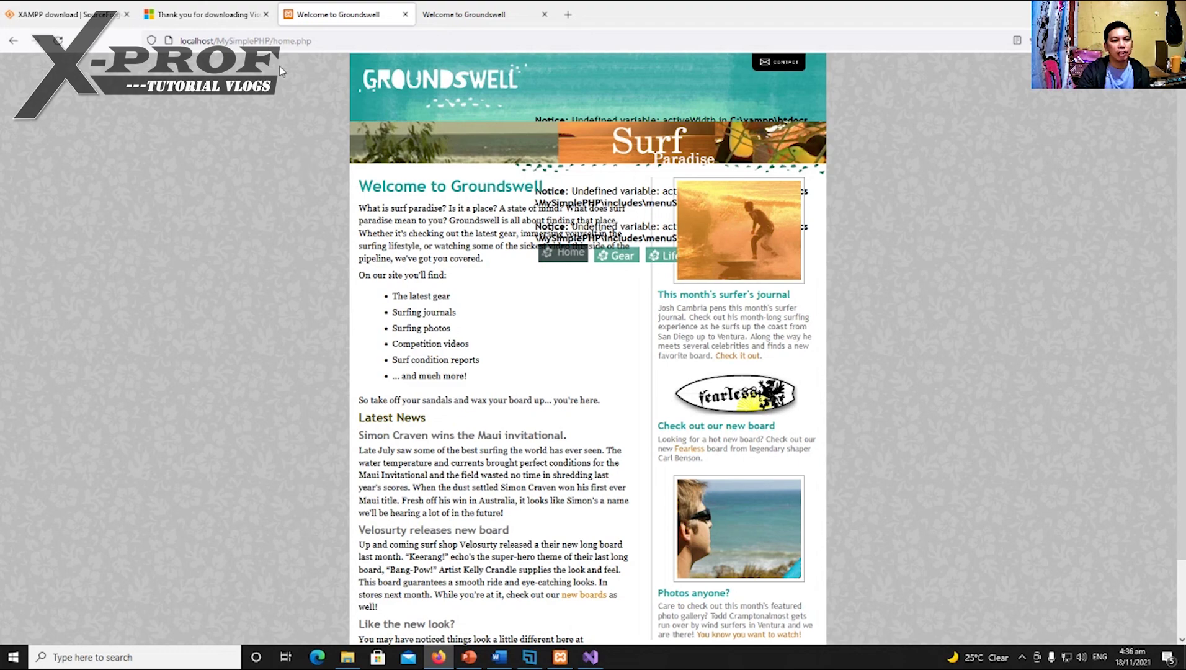
- Switch to File Explorer, reopen the home PHP file in Notepad to examine its include statements, and close it
{"action": "left_click", "coordinate": [346, 658]}
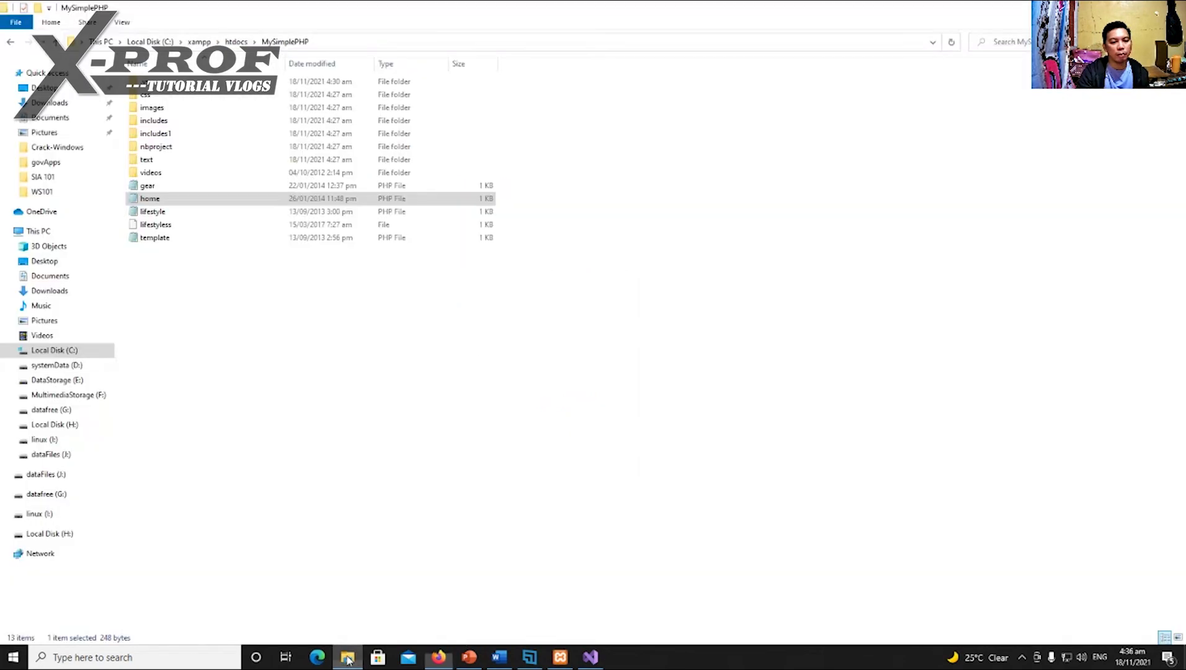
{"action": "right_click", "coordinate": [165, 205]}
{"action": "left_click", "coordinate": [185, 208]}
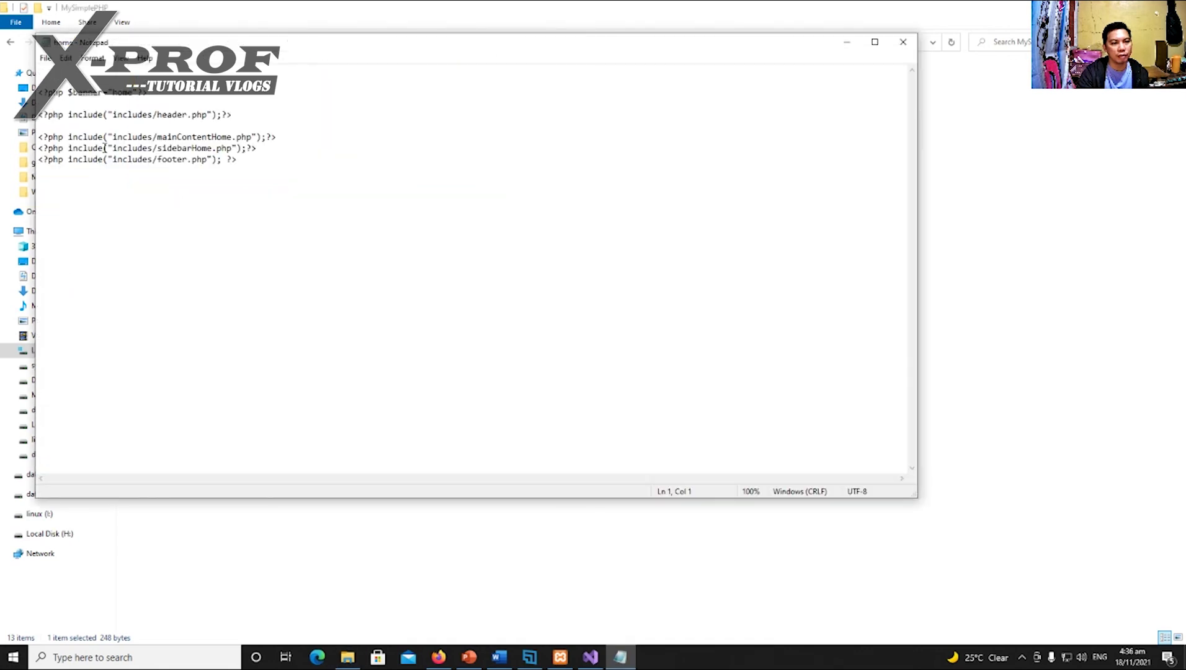
{"action": "left_click", "coordinate": [63, 114]}
{"action": "left_click", "coordinate": [65, 180]}
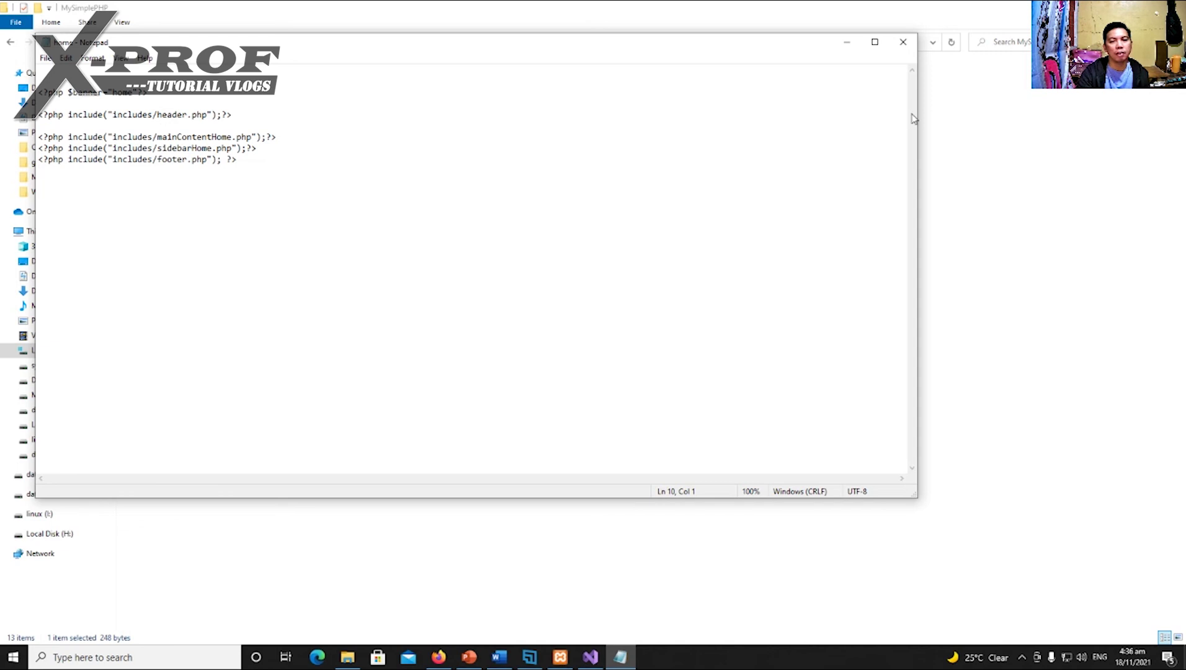
{"action": "left_click", "coordinate": [903, 42]}
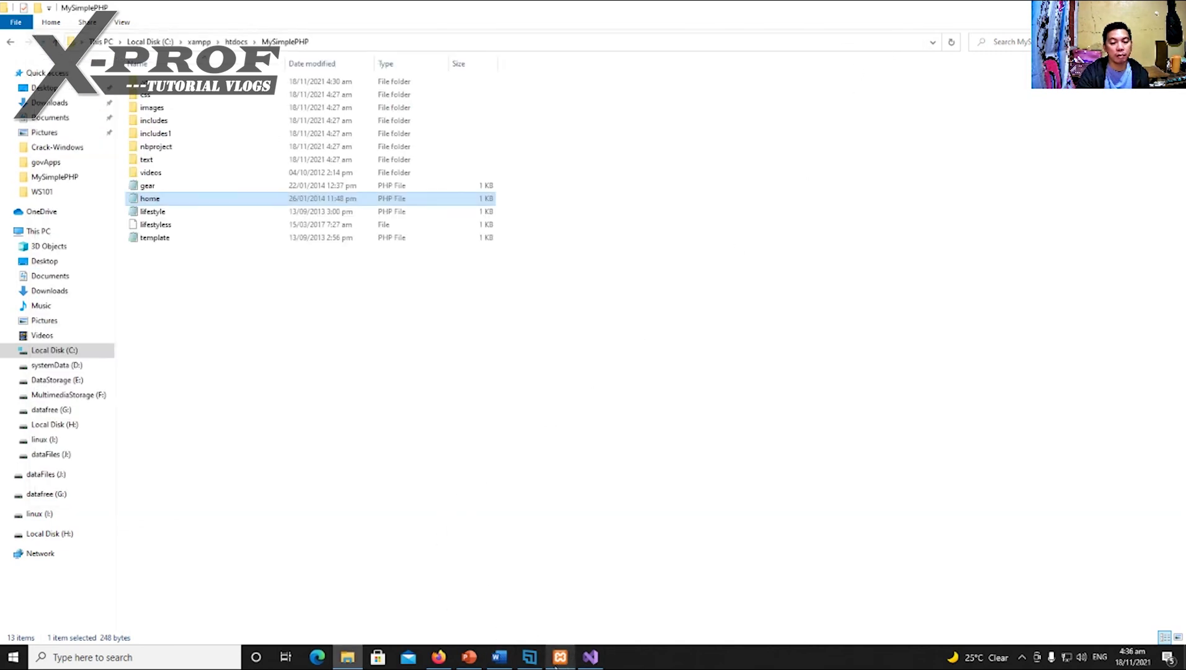
- Switch back to Firefox and examine the page source of localhost/MySimplePHP/home.php
{"action": "left_click", "coordinate": [430, 664]}
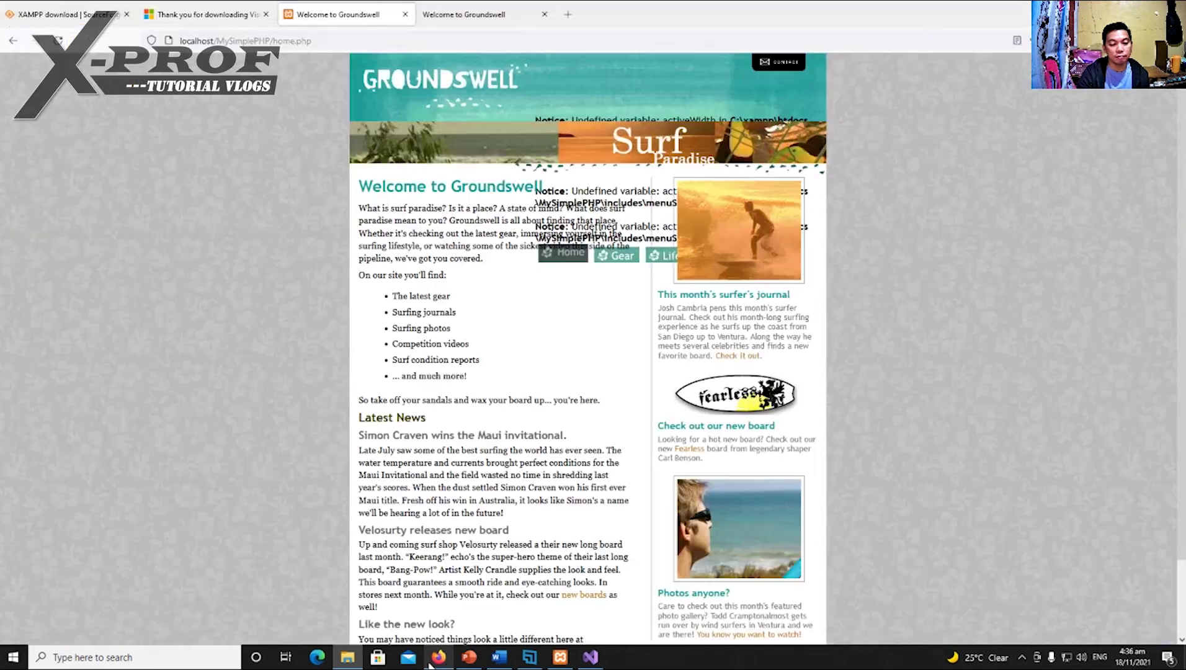
{"action": "right_click", "coordinate": [317, 278]}
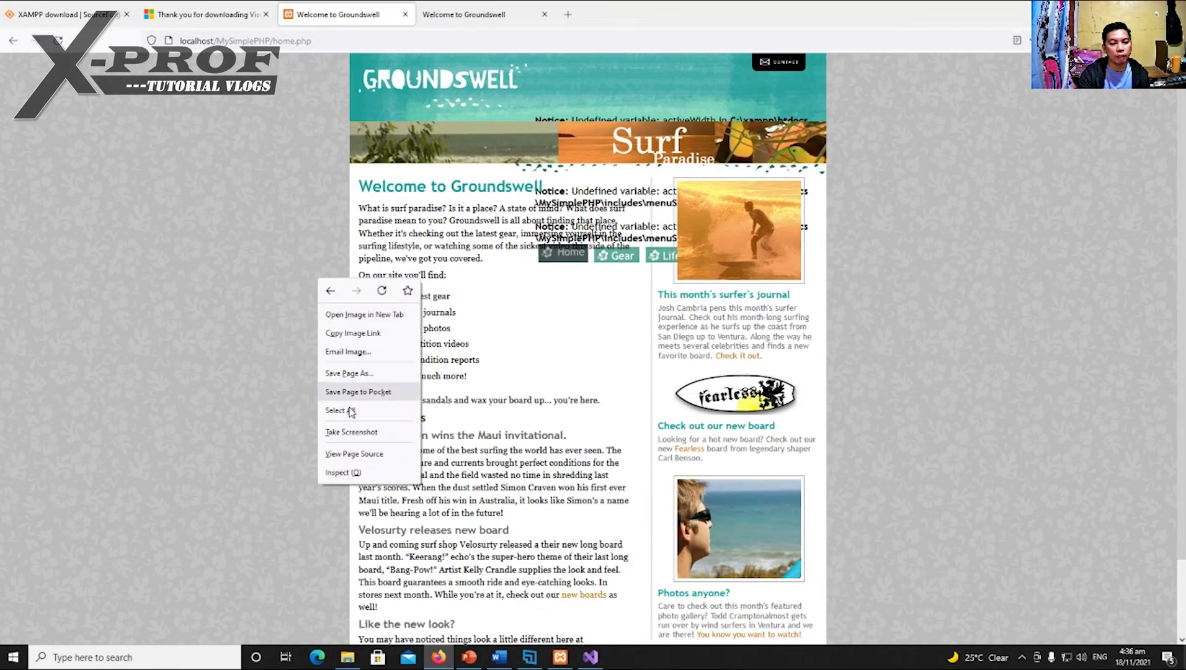
{"action": "left_click", "coordinate": [354, 454]}
{"action": "scroll", "coordinate": [338, 307], "scroll_direction": "down", "scroll_amount": 5}
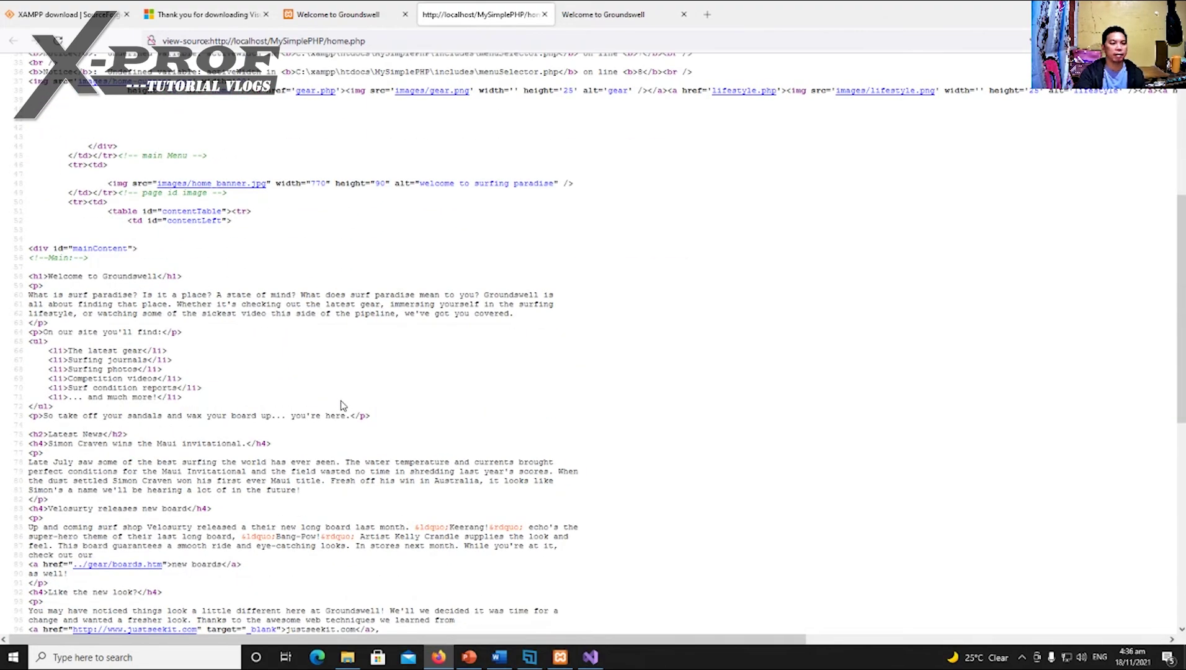
- Read through the remaining page source of MySimplePHP/home.php and return to its beginning
{"action": "scroll", "coordinate": [342, 410], "scroll_direction": "down", "scroll_amount": 8}
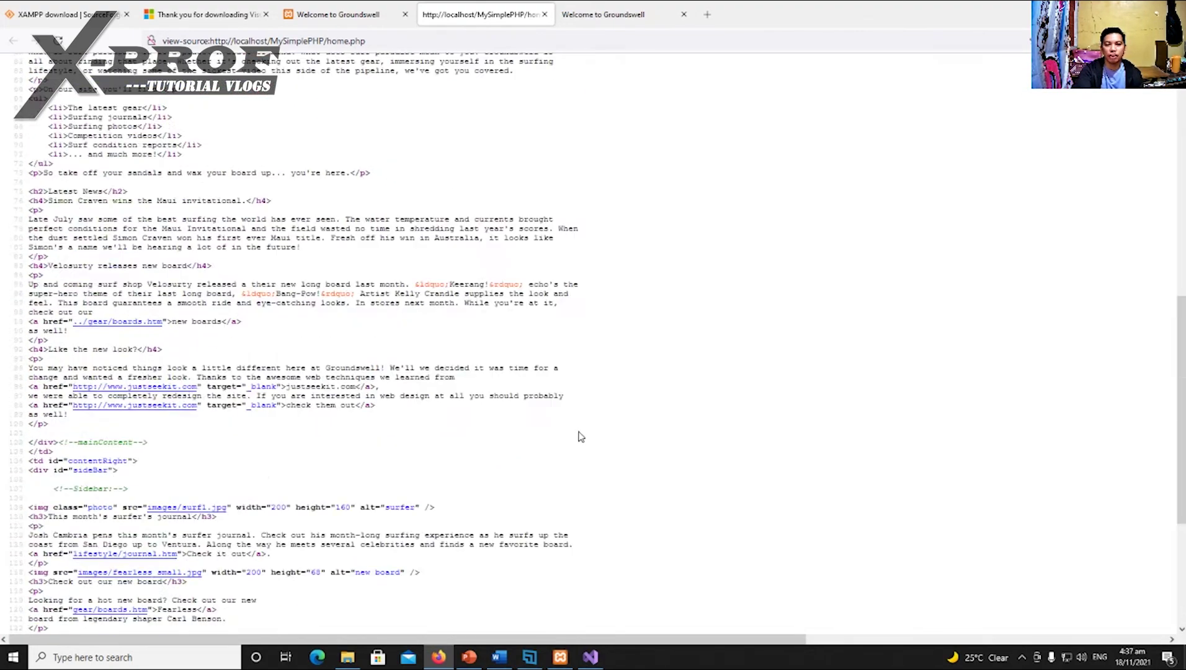
{"action": "scroll", "coordinate": [580, 437], "scroll_direction": "up", "scroll_amount": 20}
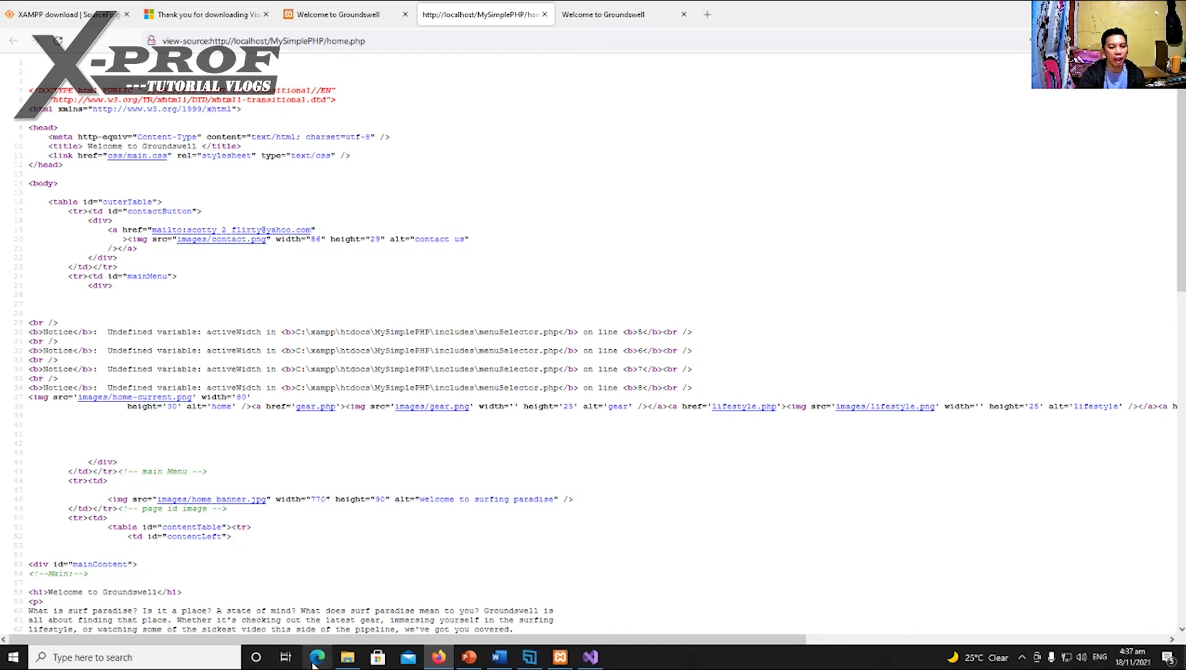
- Switch to File Explorer, view the home PHP file in Notepad and close it, and switch to menuSelector.php in Visual Studio
{"action": "left_click", "coordinate": [349, 659]}
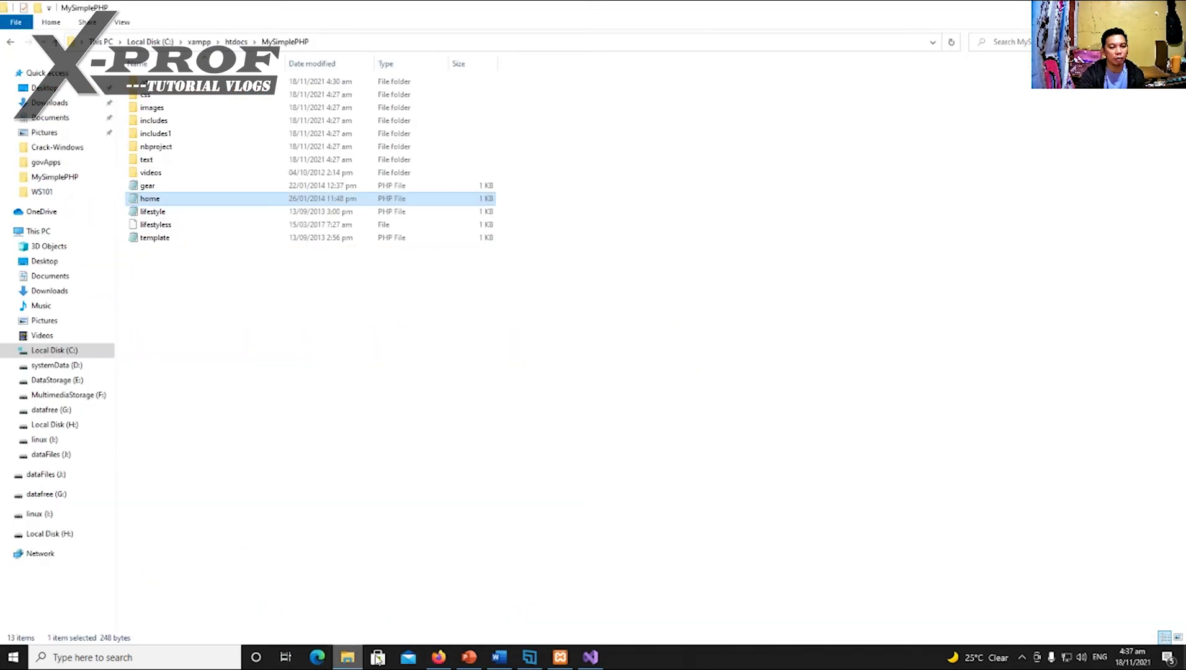
{"action": "double_click", "coordinate": [189, 201]}
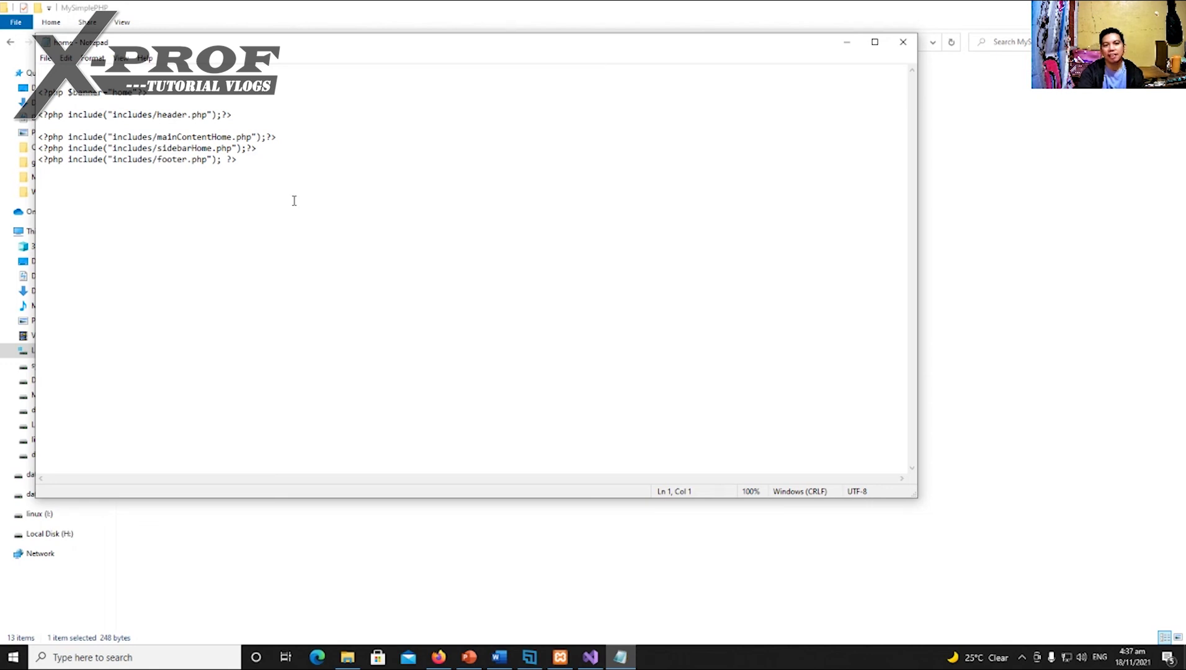
{"action": "left_click", "coordinate": [903, 42]}
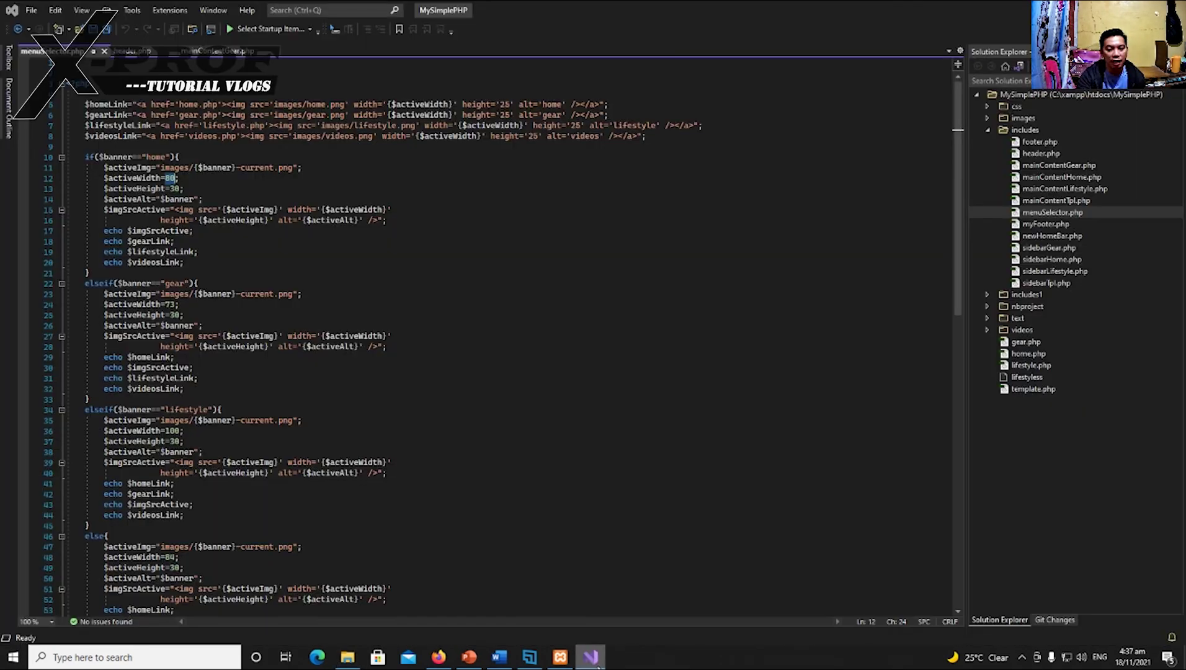
{"action": "left_click", "coordinate": [591, 657]}
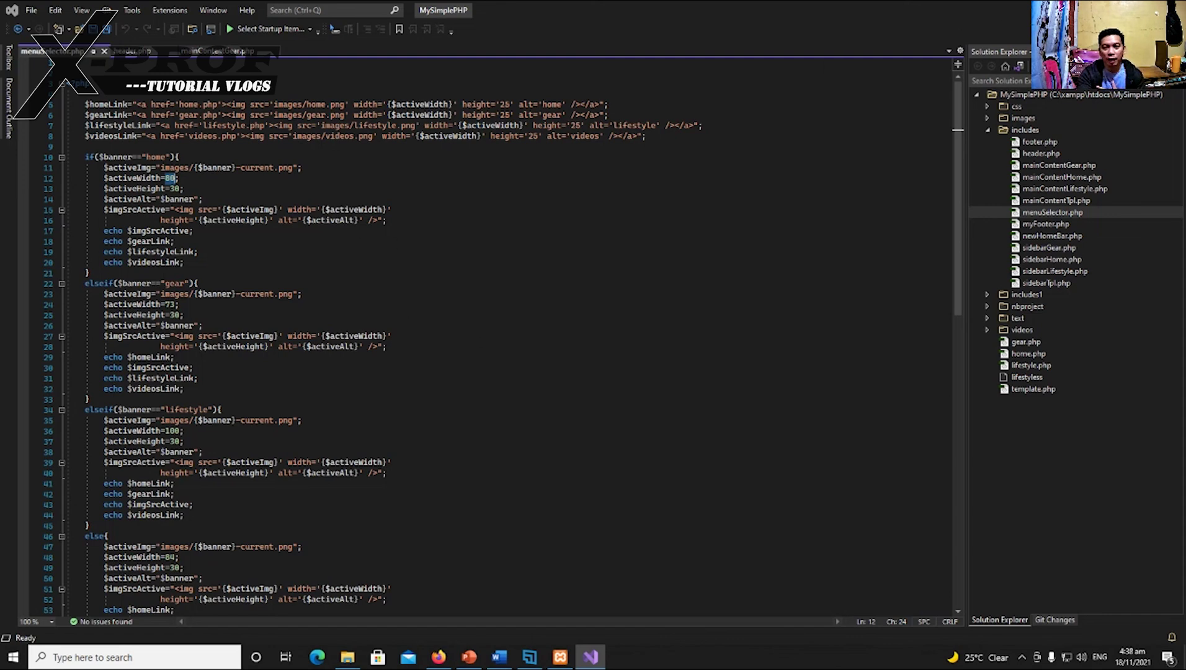
- Switch to PowerPoint and add a second line reading "-TESTING THE" under the slide title "XAMPP & IDE INSTALLATION"
{"action": "left_click", "coordinate": [469, 657]}
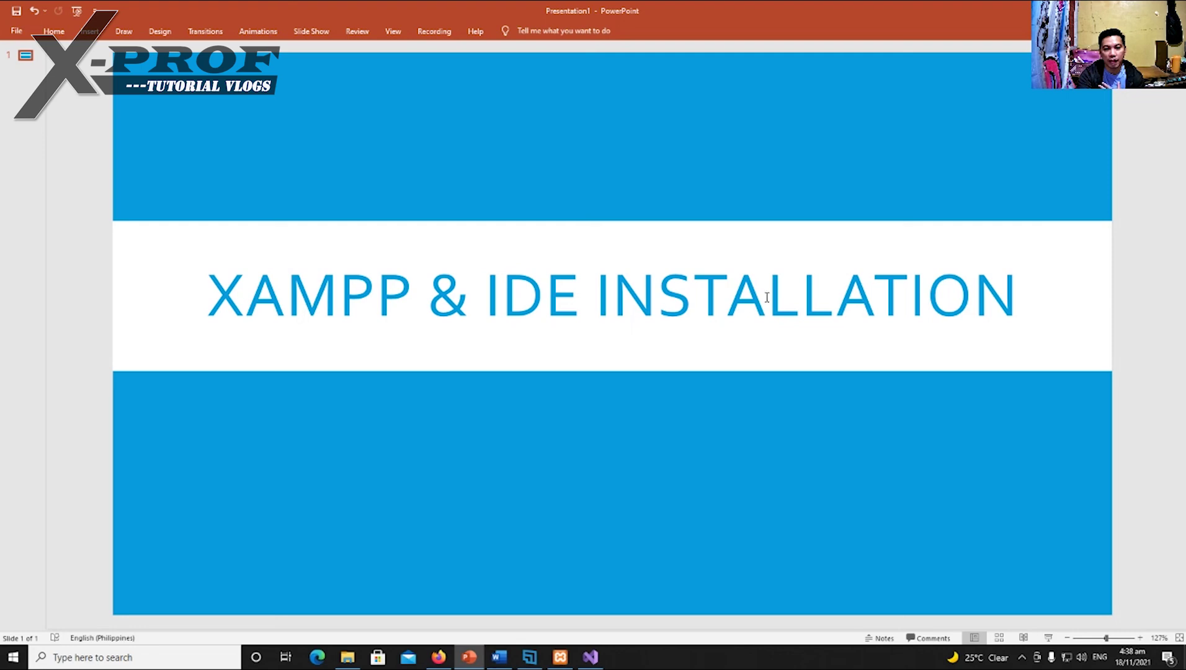
{"action": "left_click", "coordinate": [995, 309]}
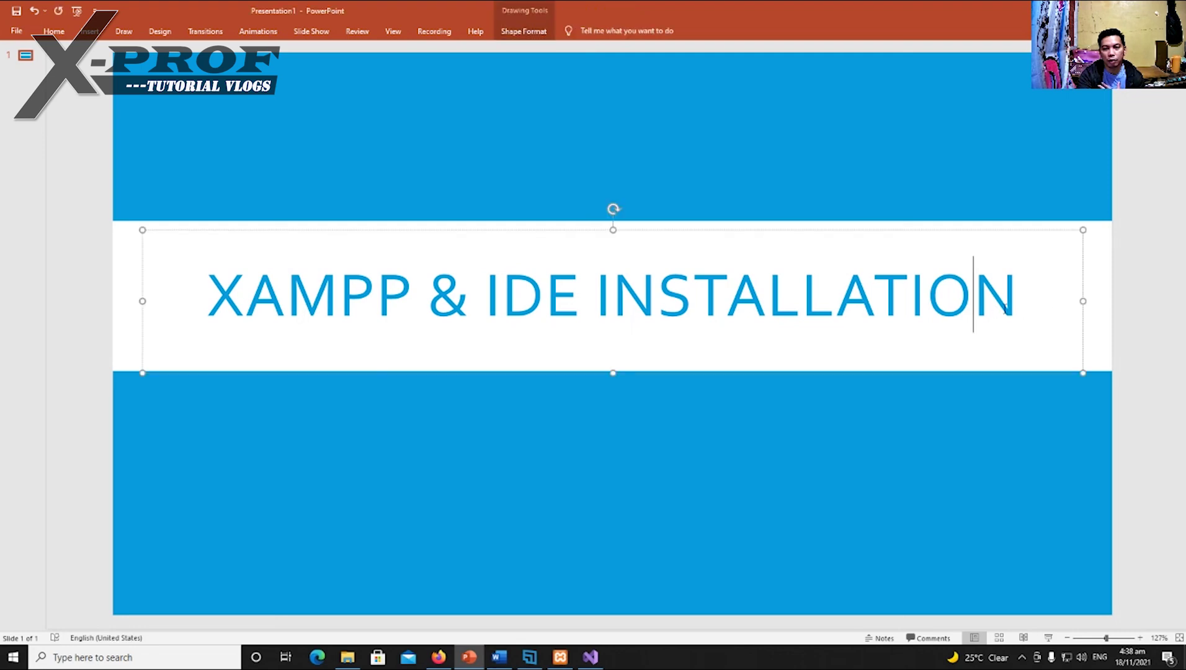
{"action": "left_click", "coordinate": [1020, 307]}
{"action": "key", "text": "Return"}
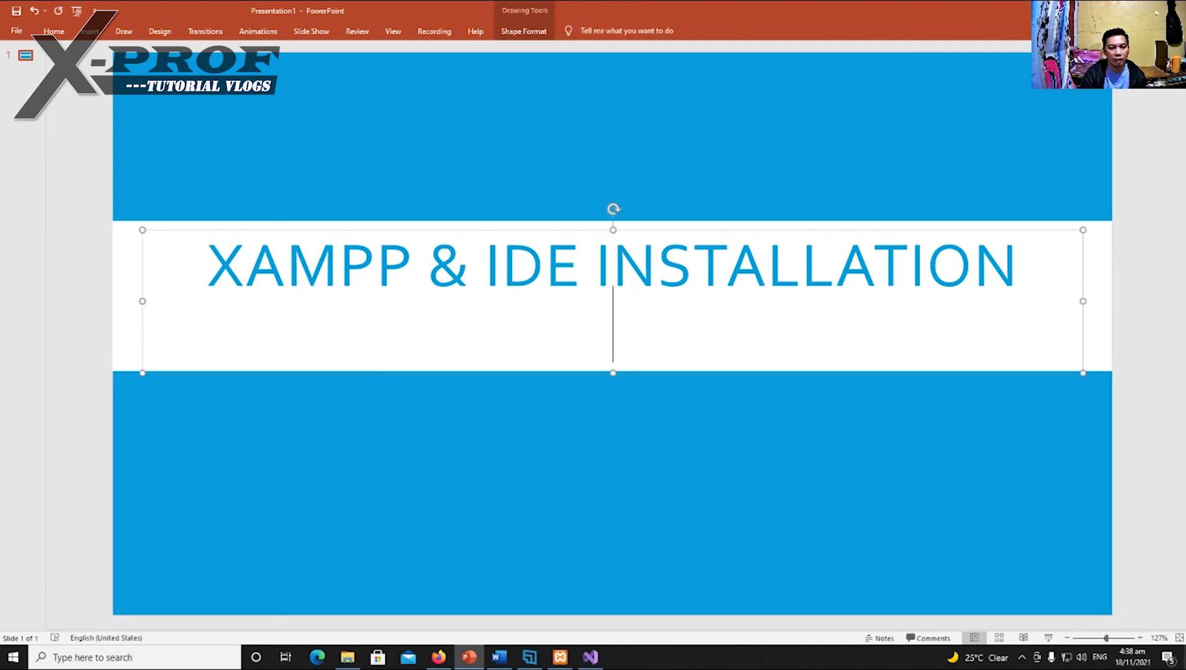
{"action": "type", "text": "-TESTO"}
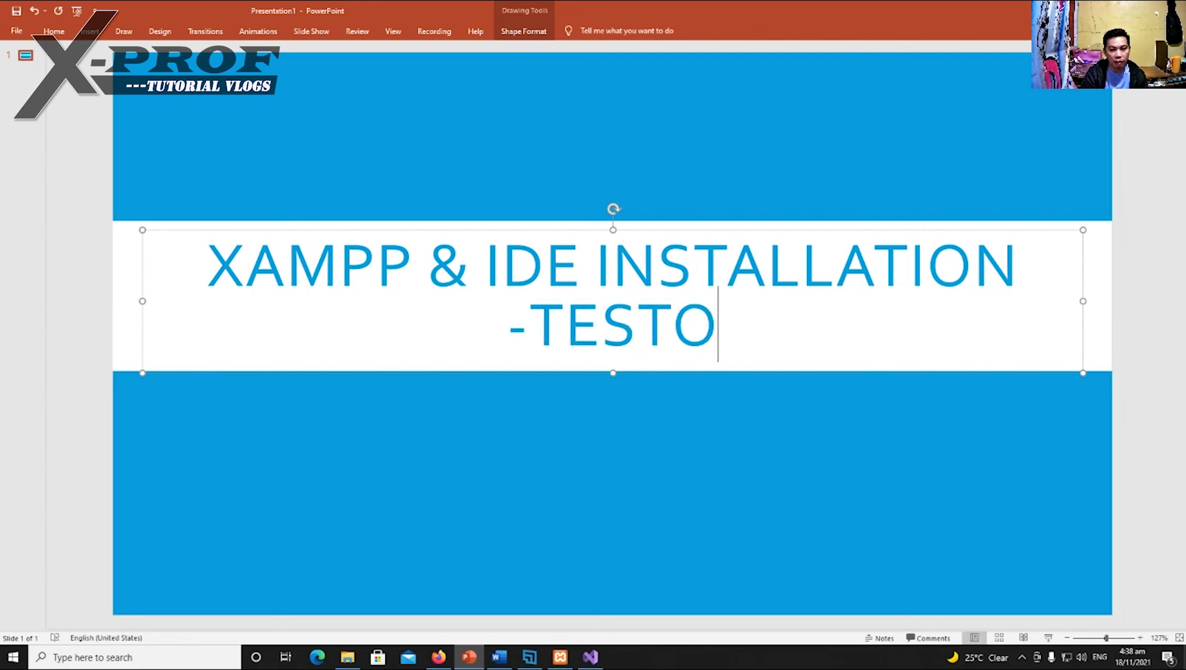
{"action": "type", "text": "MG"}
{"action": "key", "text": "BackSpace"}
{"action": "key", "text": "BackSpace"}
{"action": "key", "text": "BackSpace"}
{"action": "type", "text": "ING THE"}
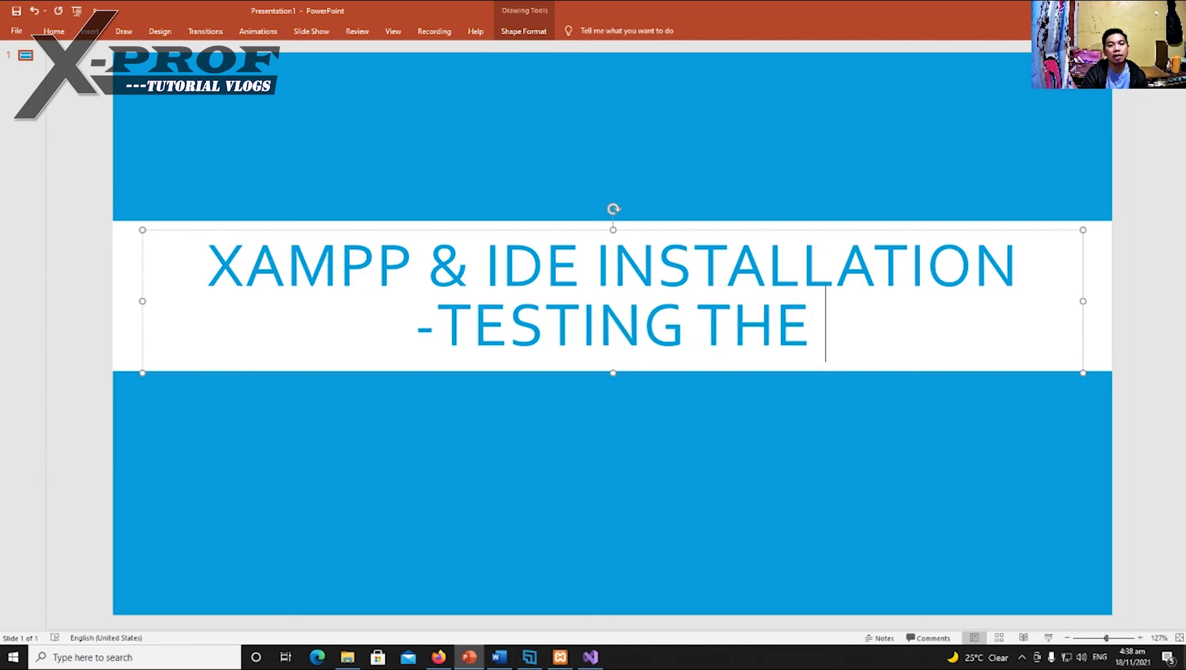